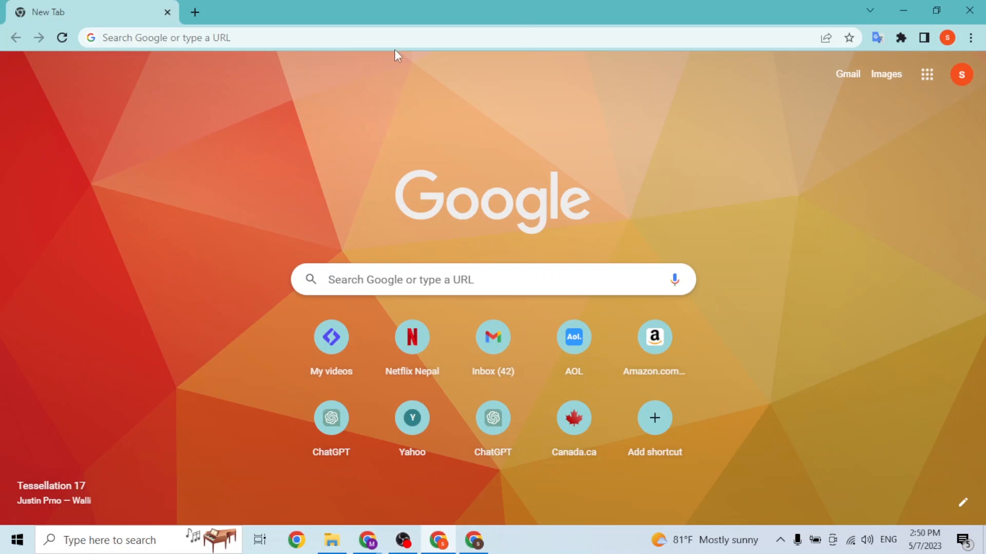
Step: Open the invideo.io dashboard and dismiss the InVideo AI early access promotion
left_click(381, 39)
type("in")
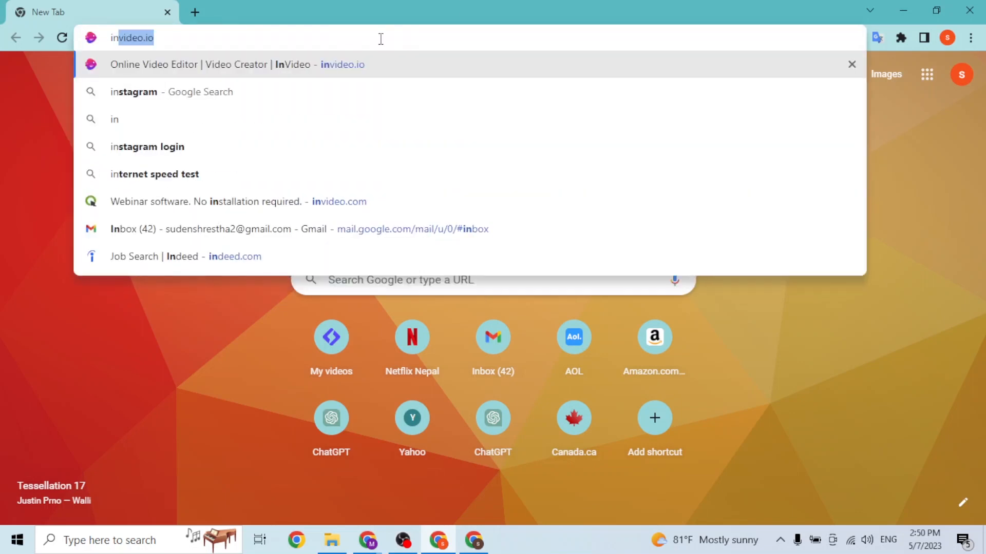
type("video.io")
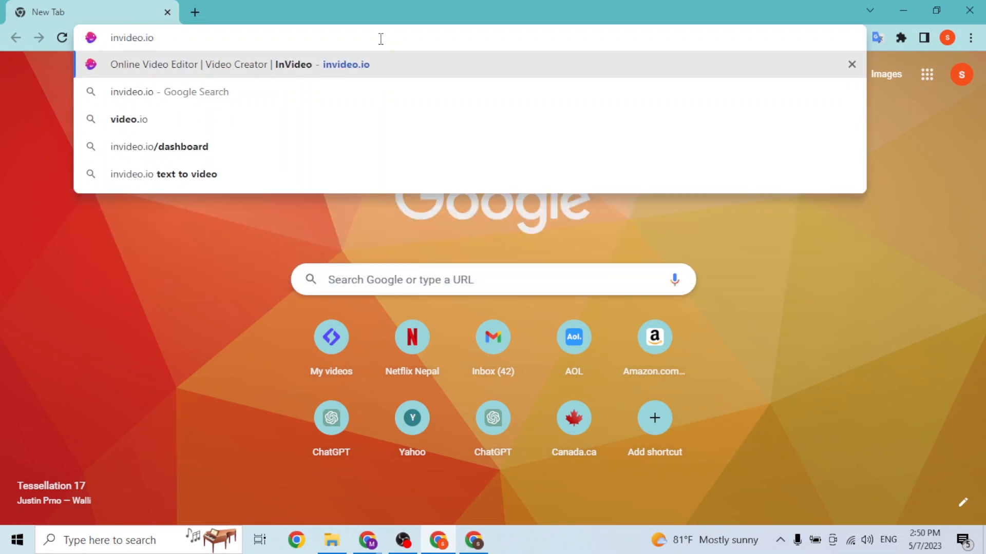
key("Return")
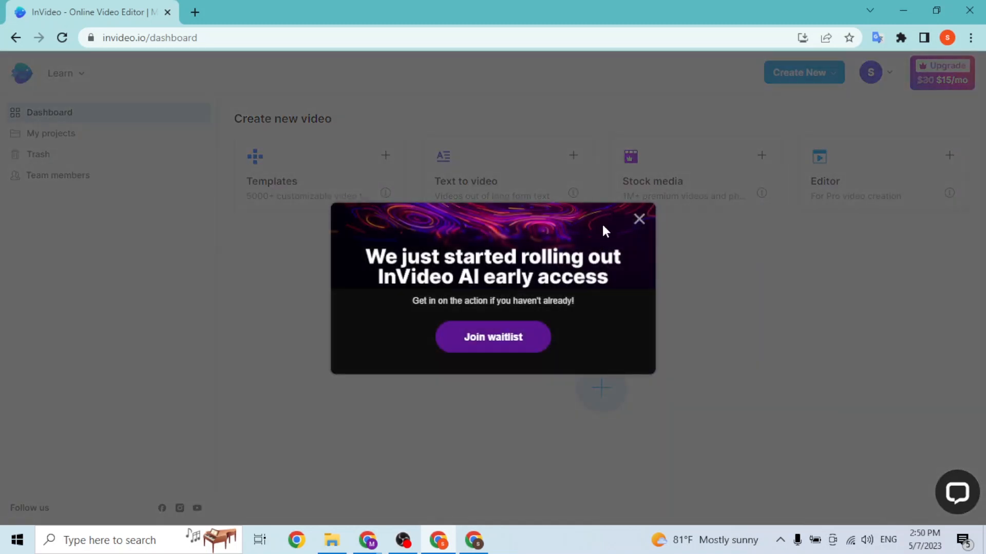
left_click(638, 218)
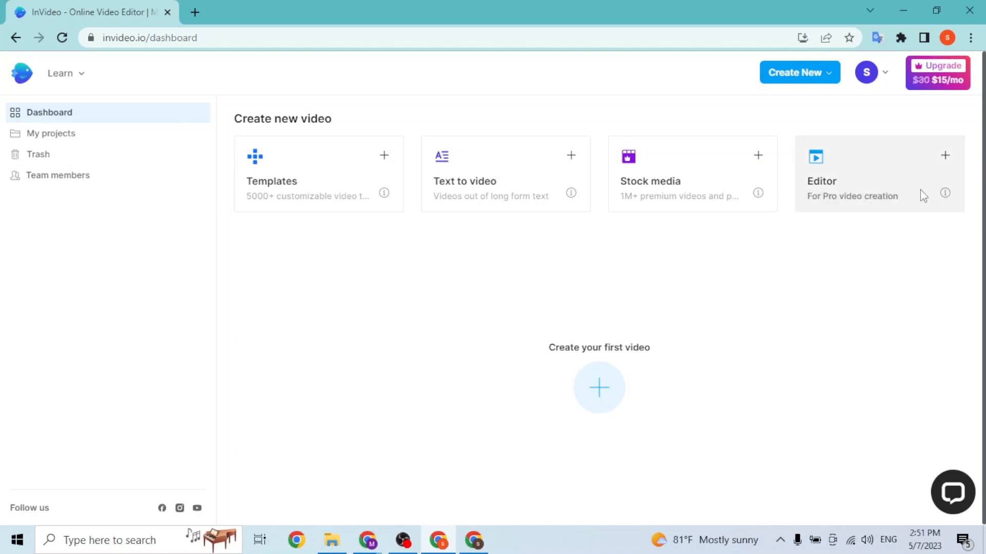
Step: Examine the Editor dimension choices, the stock media library and the pre-built templates, and return to the dashboard
left_click(853, 202)
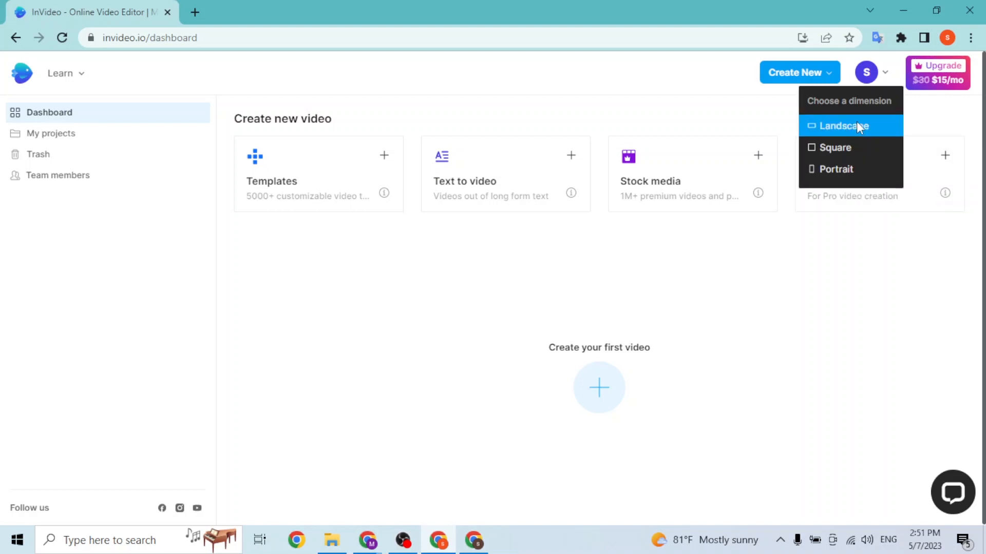
left_click(703, 199)
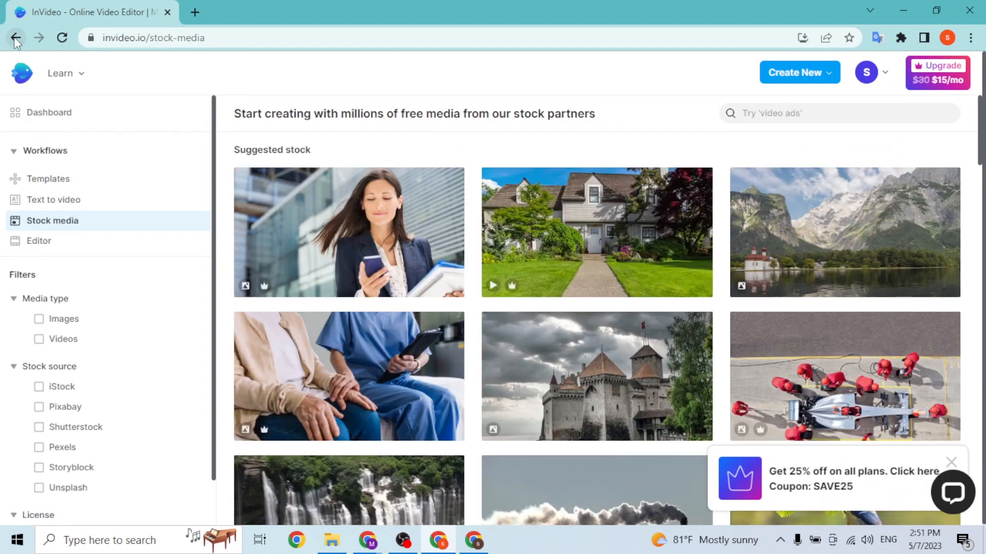
left_click(16, 38)
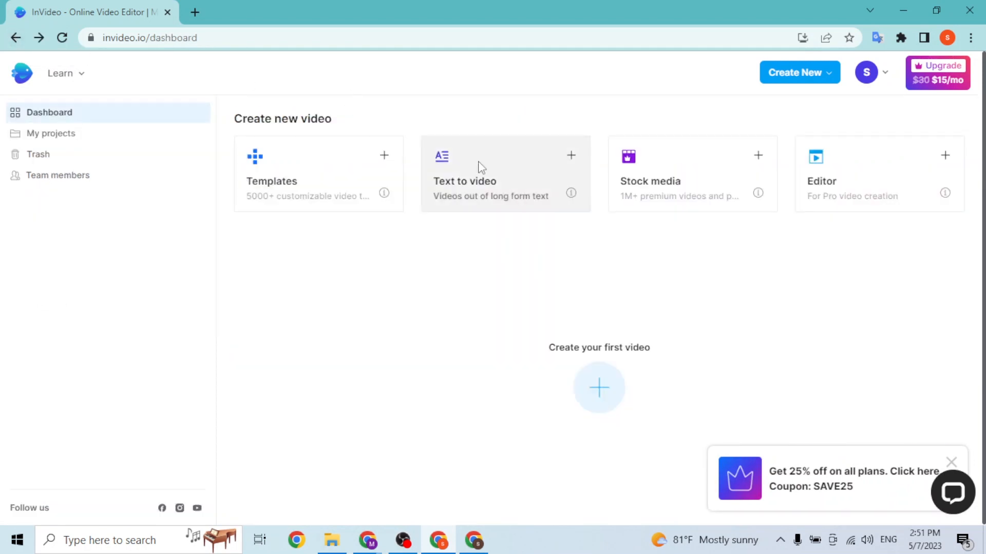
left_click(256, 163)
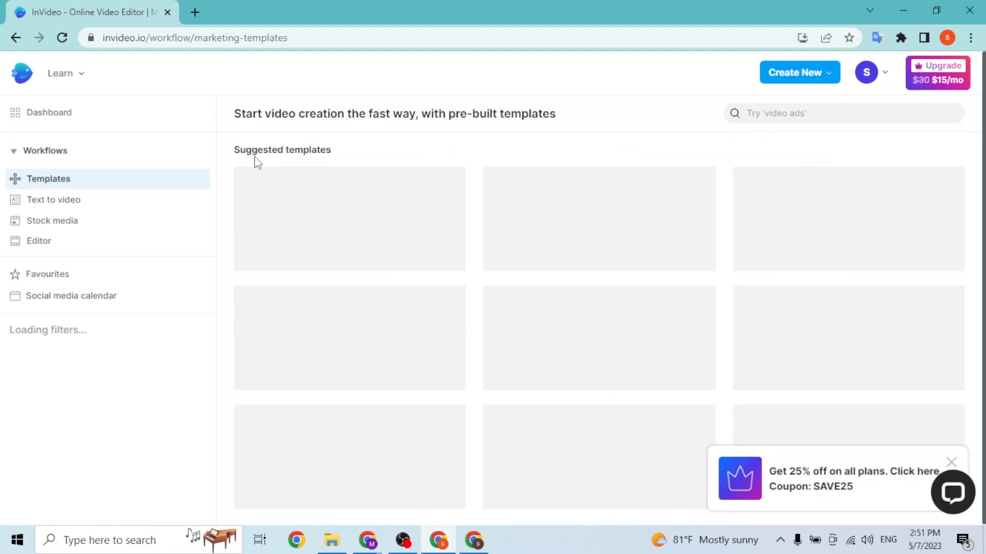
scroll(318, 210, "down", 8)
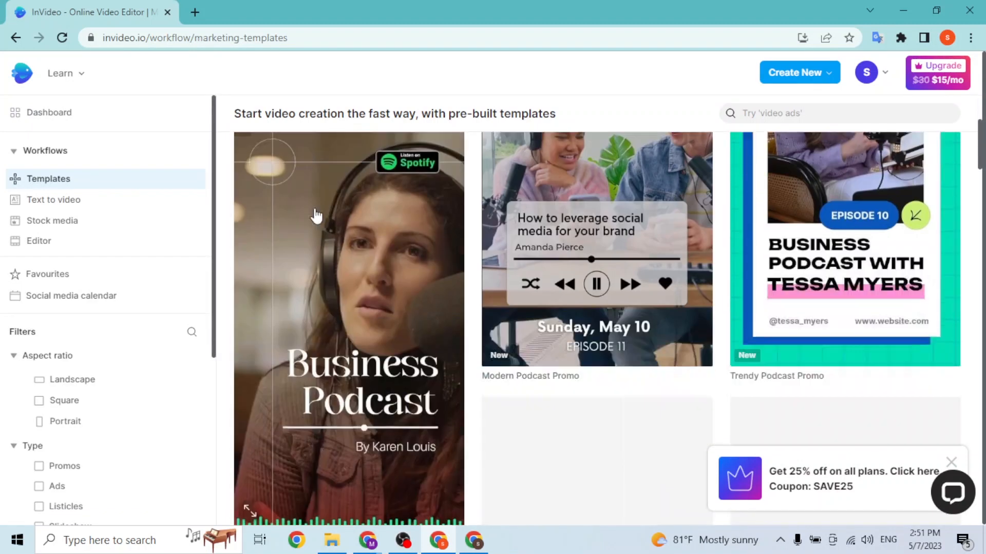
scroll(328, 215, "down", 7)
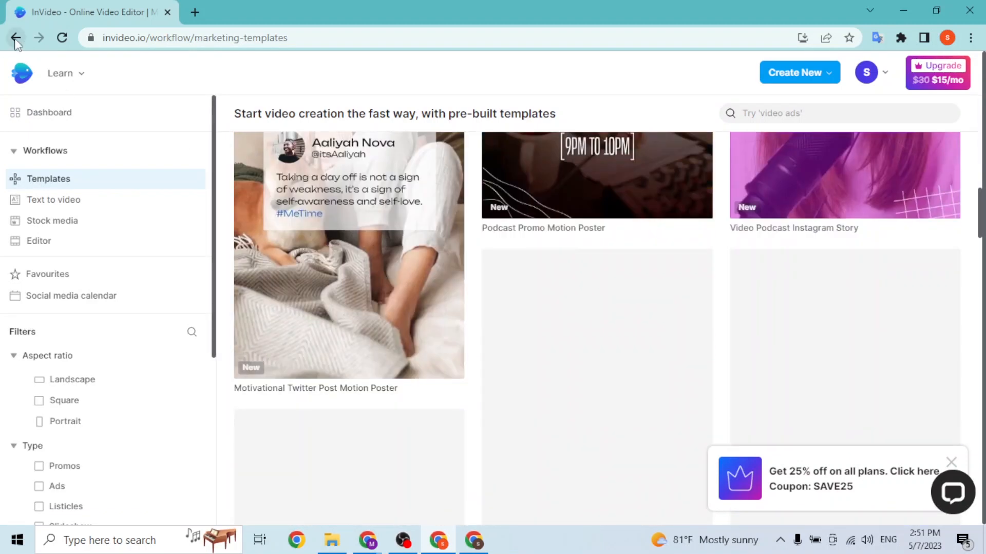
left_click(16, 38)
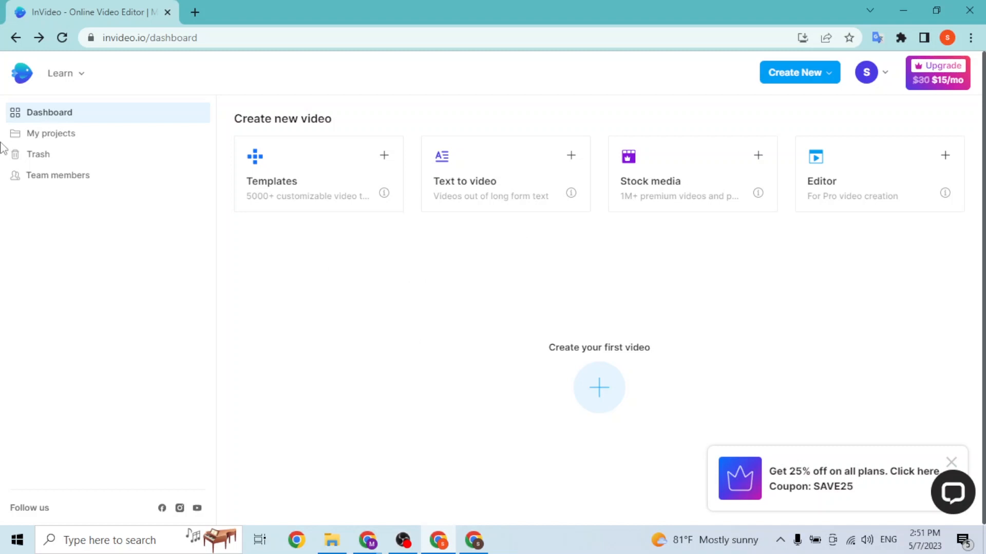
Step: Look through the projects, drafts, exports and trash sections, and return to the dashboard
left_click(51, 135)
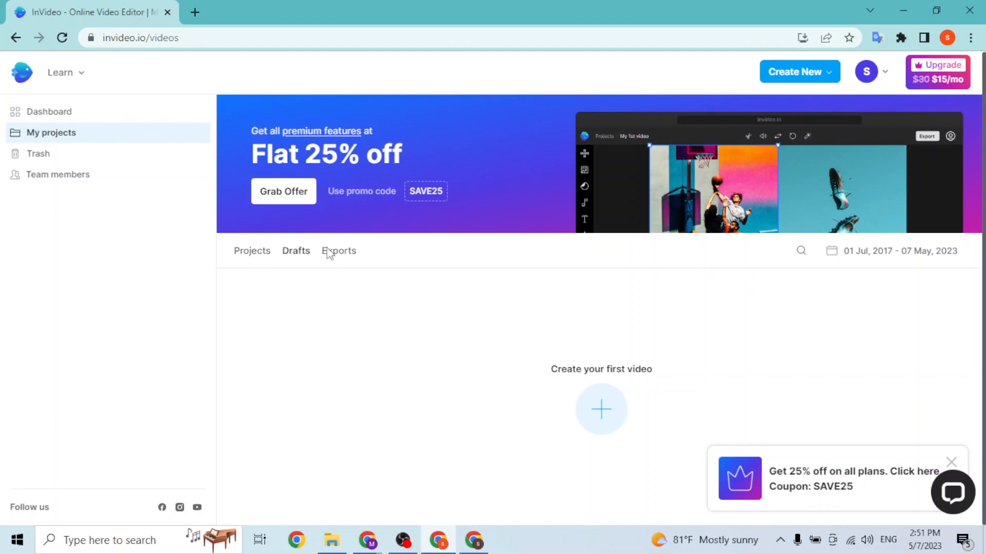
left_click(298, 258)
left_click(323, 254)
left_click(260, 259)
left_click(33, 153)
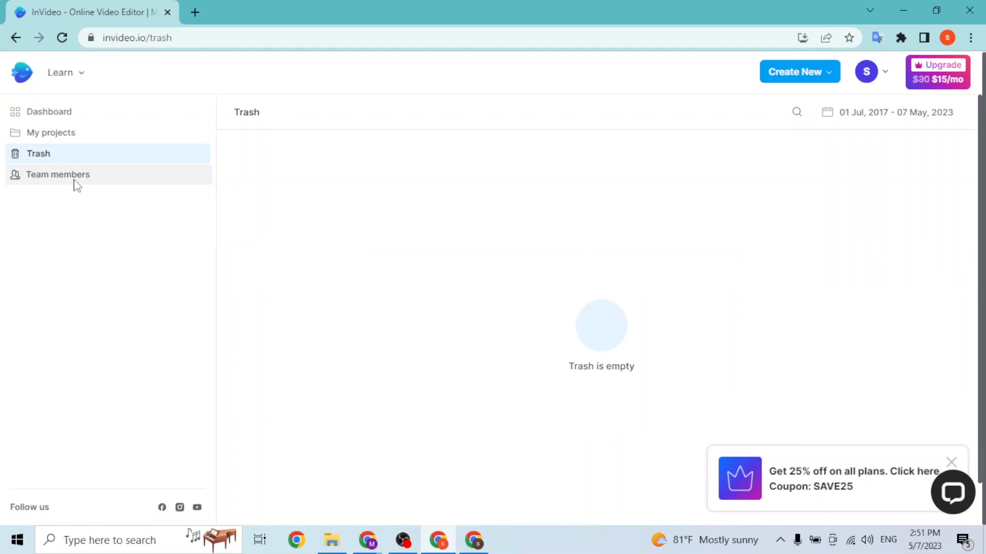
left_click(75, 183)
left_click(795, 105)
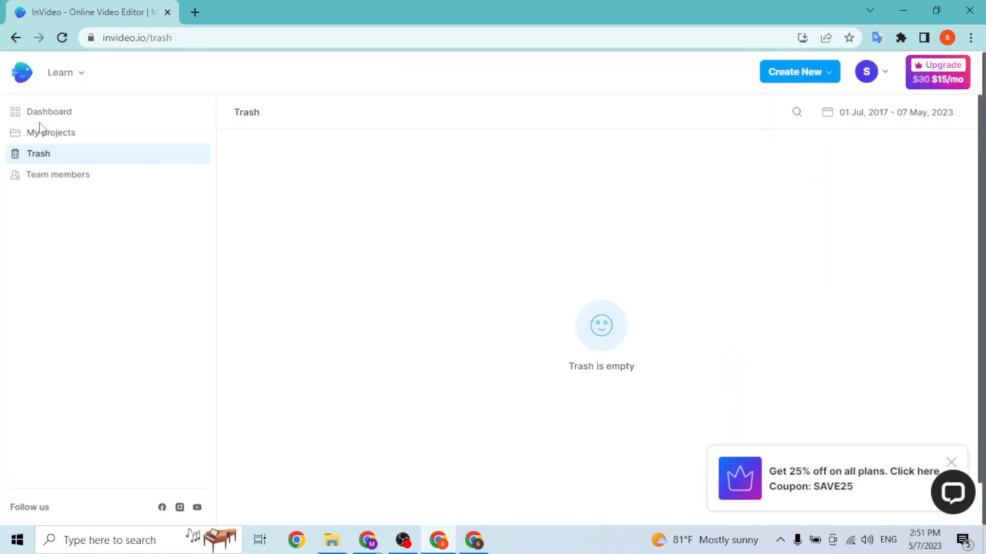
left_click(77, 117)
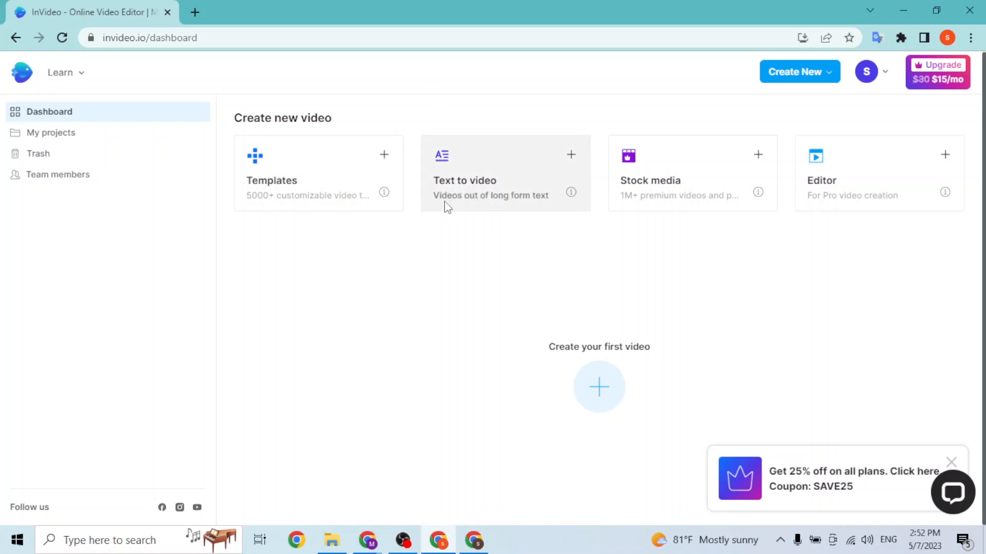
Step: View the Text to video, Templates, Stock media and Editor workflows one after another
left_click(557, 161)
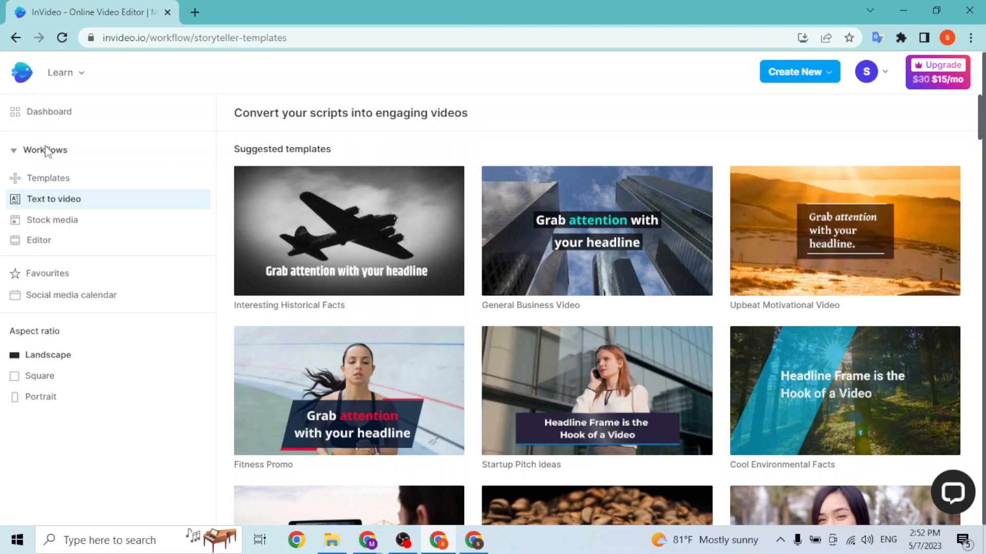
left_click(81, 180)
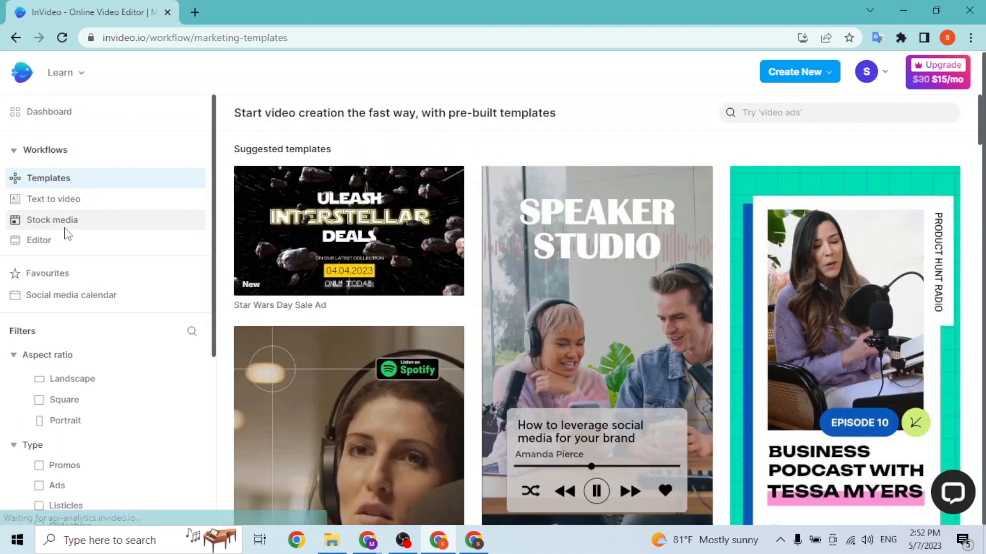
left_click(67, 221)
mouse_move(39, 235)
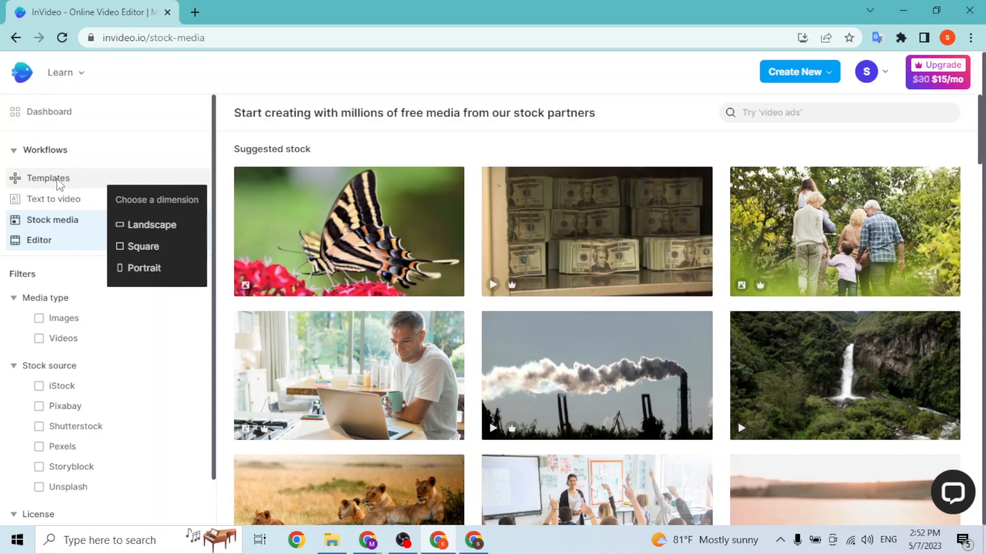
Step: Start a Text to video project with the Cool Environmental Facts template in Landscape (16:9)
left_click(58, 200)
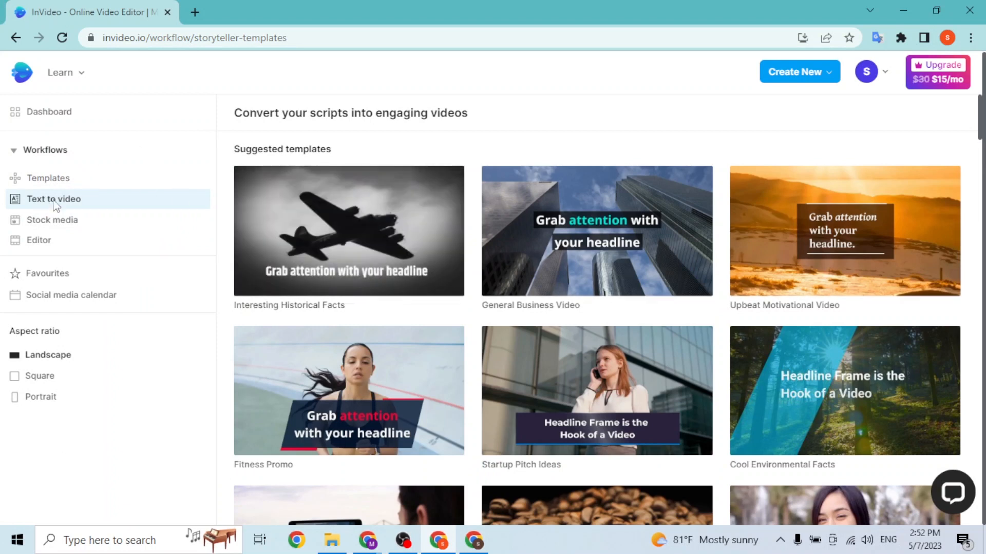
scroll(609, 237, "down", 4)
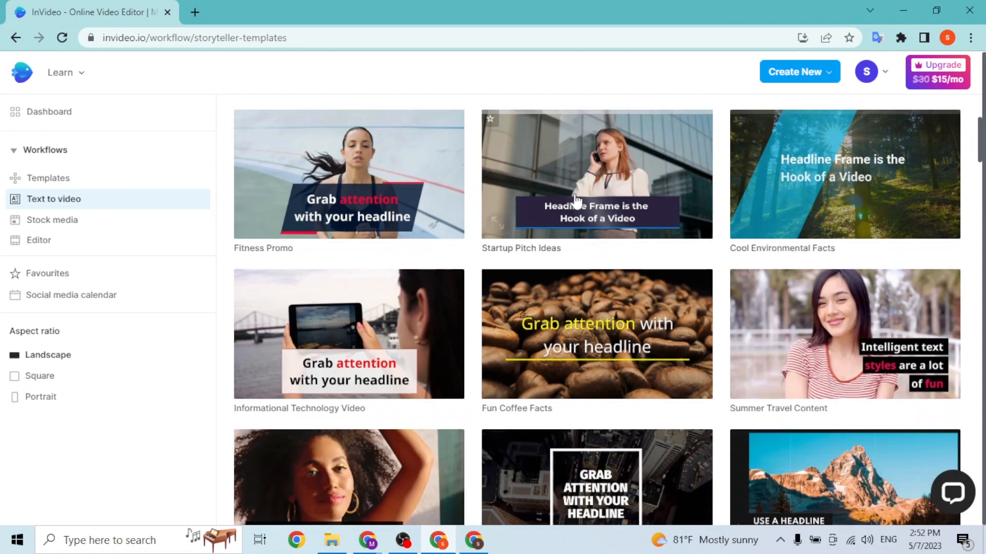
scroll(746, 172, "down", 2)
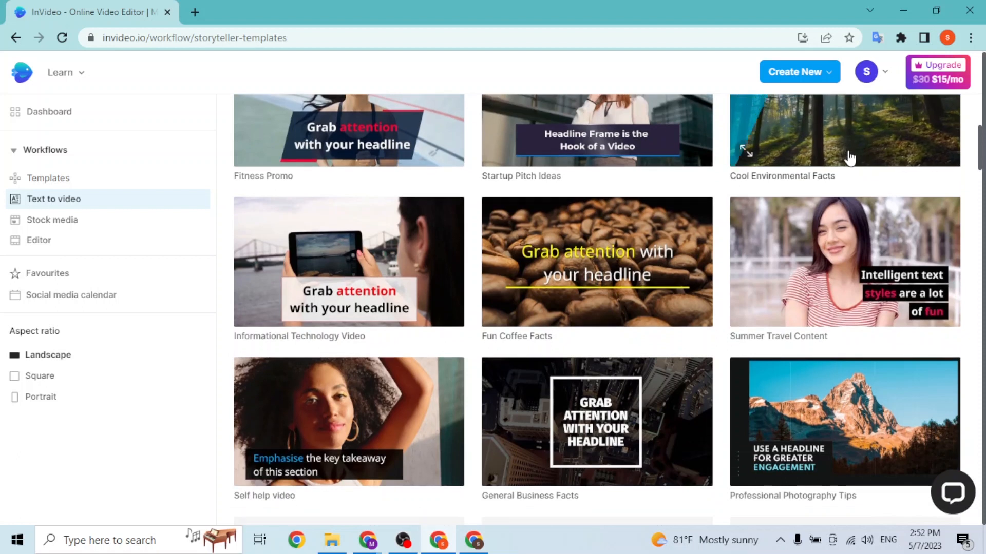
scroll(863, 307, "up", 4)
left_click(863, 307)
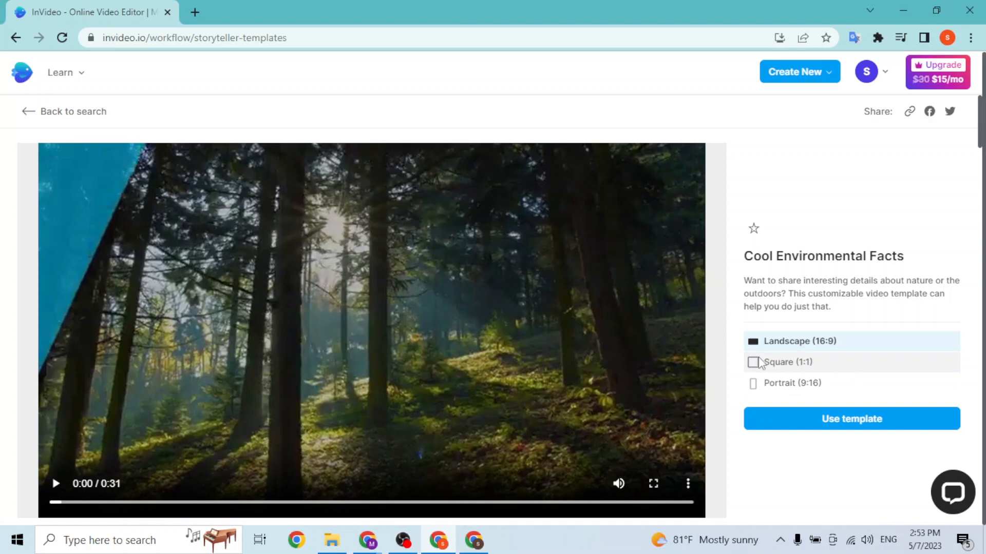
left_click(836, 420)
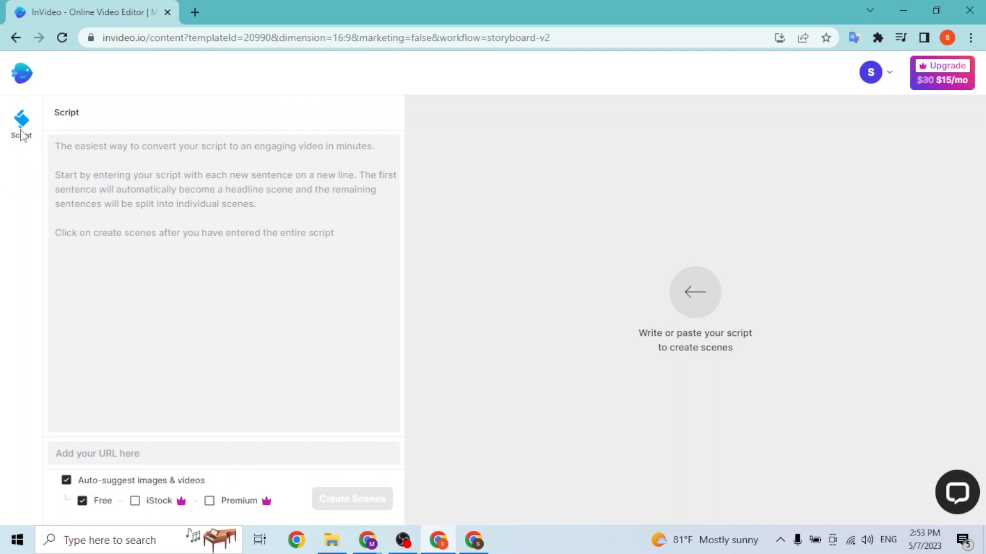
Step: Switch to ChatGPT and submit the prompt "top 15 places of usa"
left_click(151, 228)
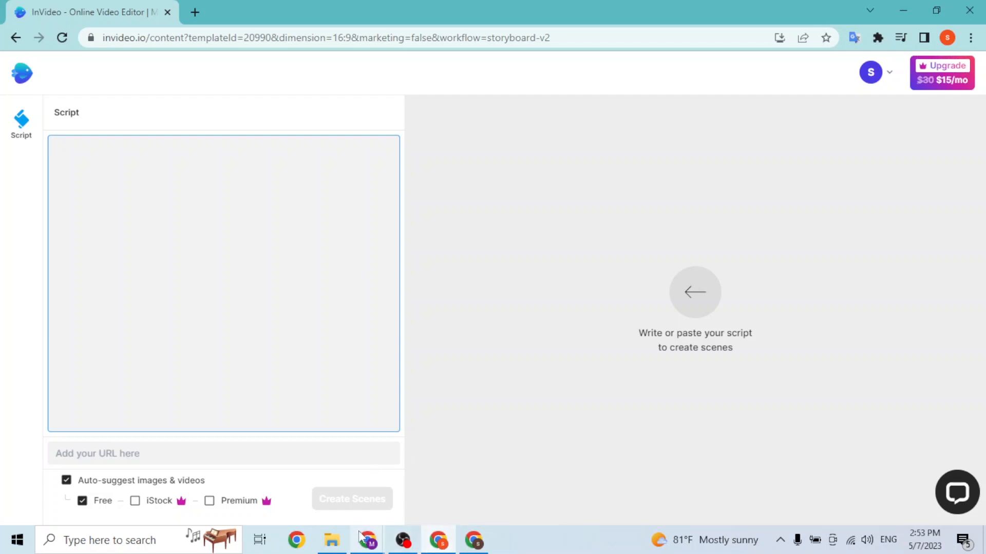
mouse_move(367, 539)
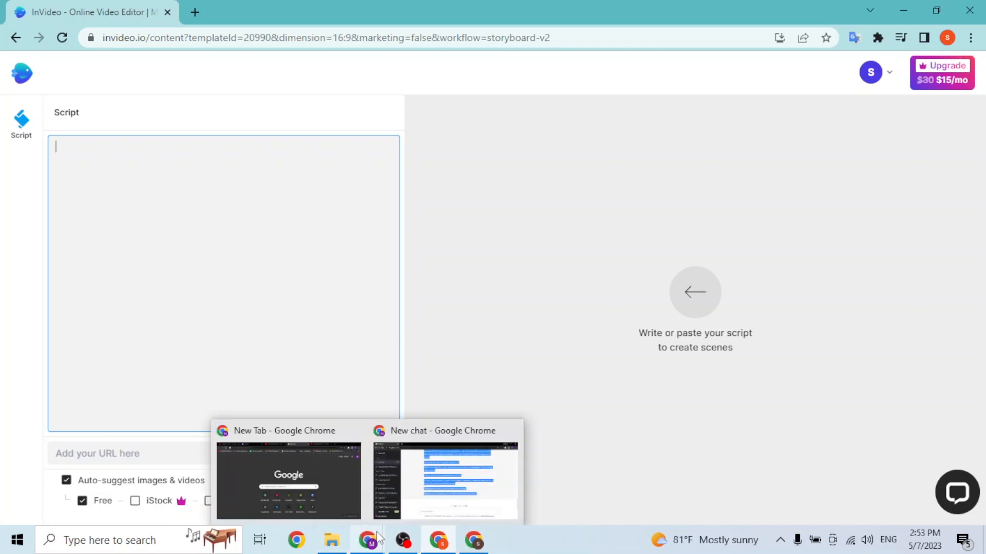
left_click(431, 493)
left_click(426, 463)
type("top 15 places of usa")
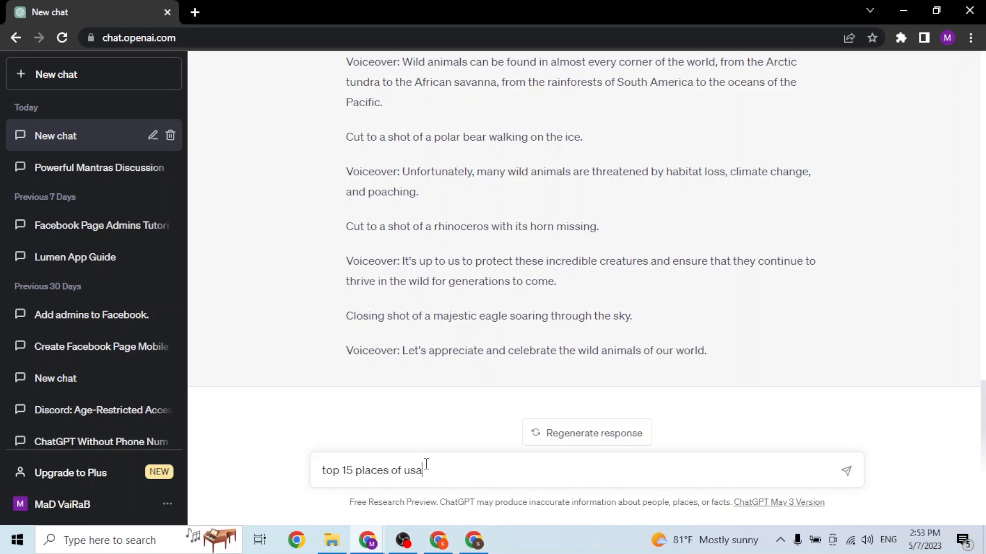
key("Return")
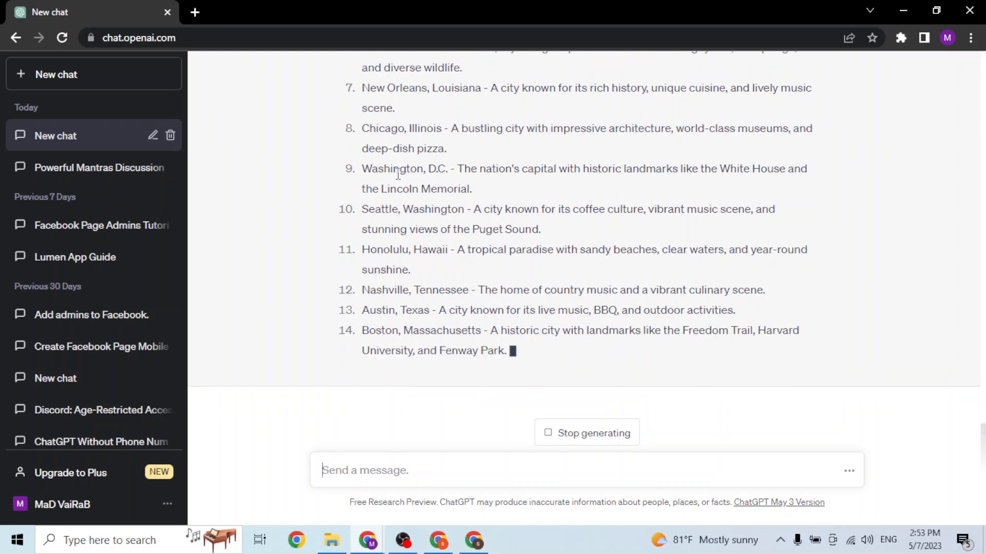
Step: Copy ChatGPT's complete list of the 15 places with their descriptions
scroll(420, 245, "up", 7)
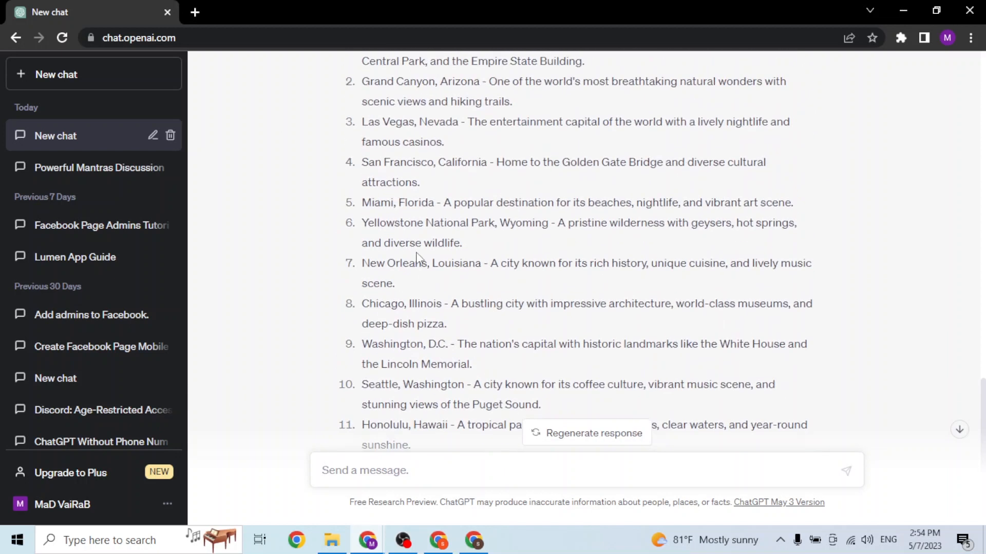
left_click_drag(362, 185, 562, 386)
key("ctrl+c")
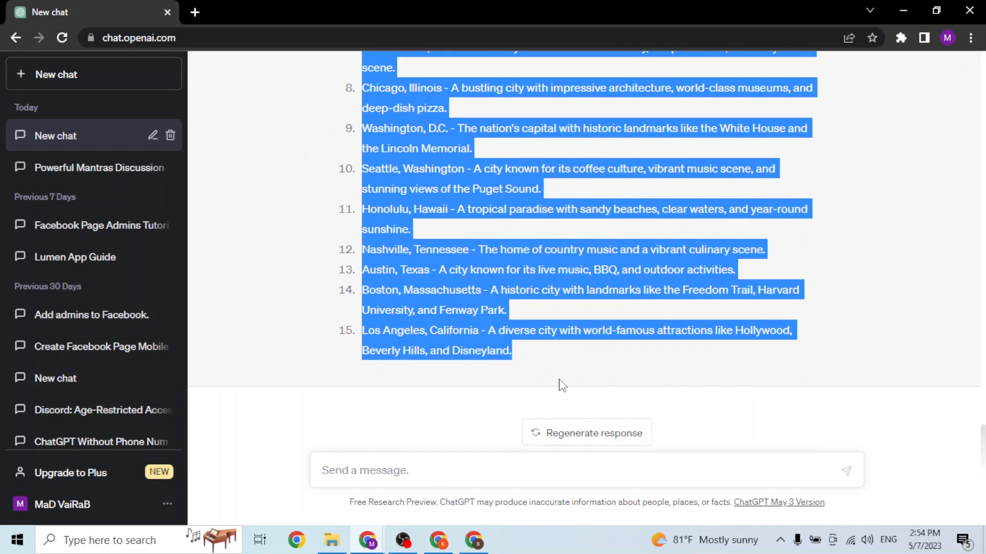
left_click(478, 472)
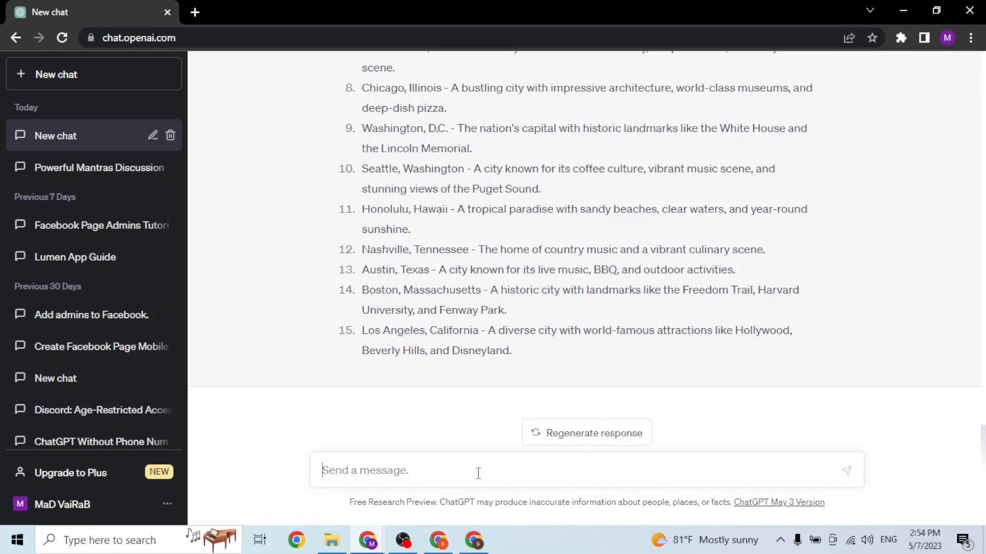
Step: Switch back to InVideo and paste the copied list of places as the video script
left_click(437, 540)
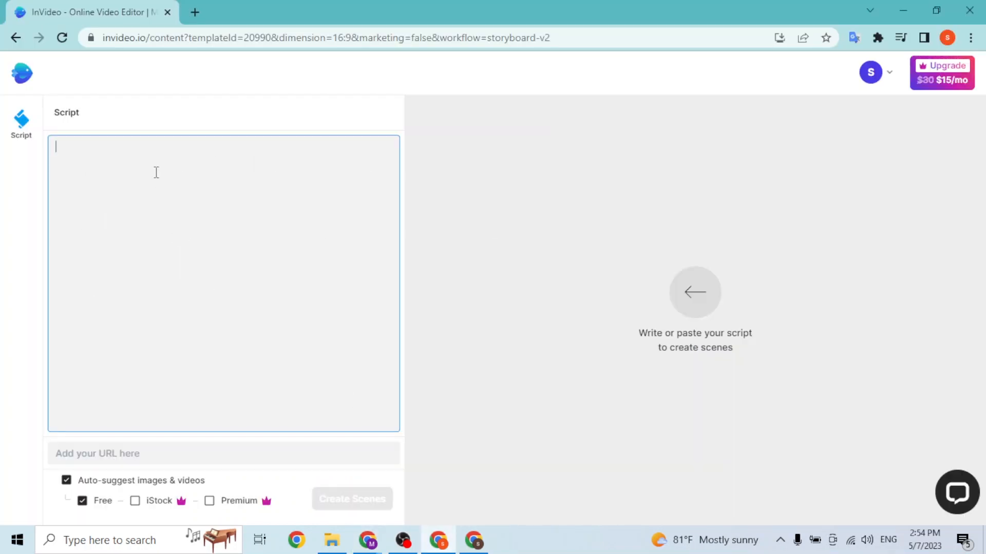
key("ctrl+v")
scroll(106, 168, "up", 5)
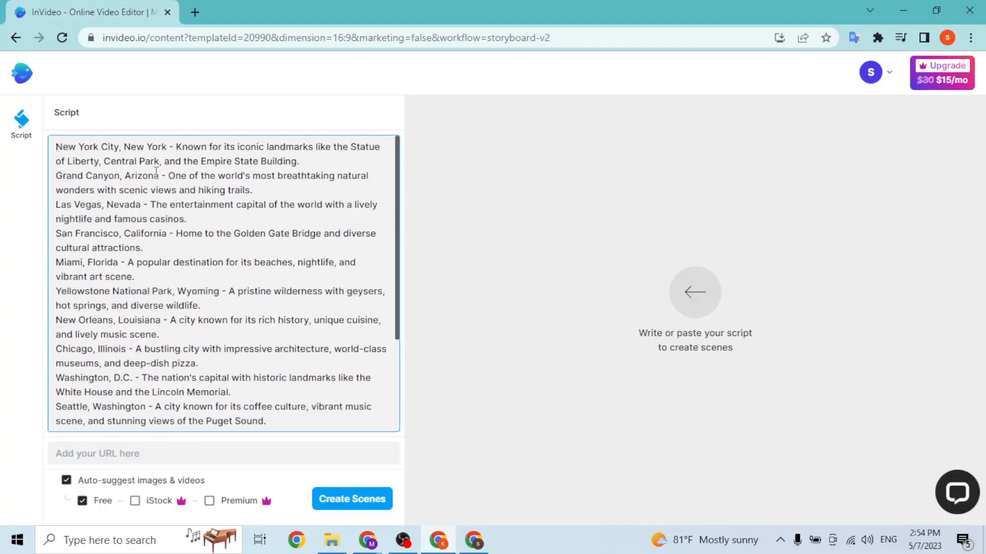
left_click(57, 148)
key("Return")
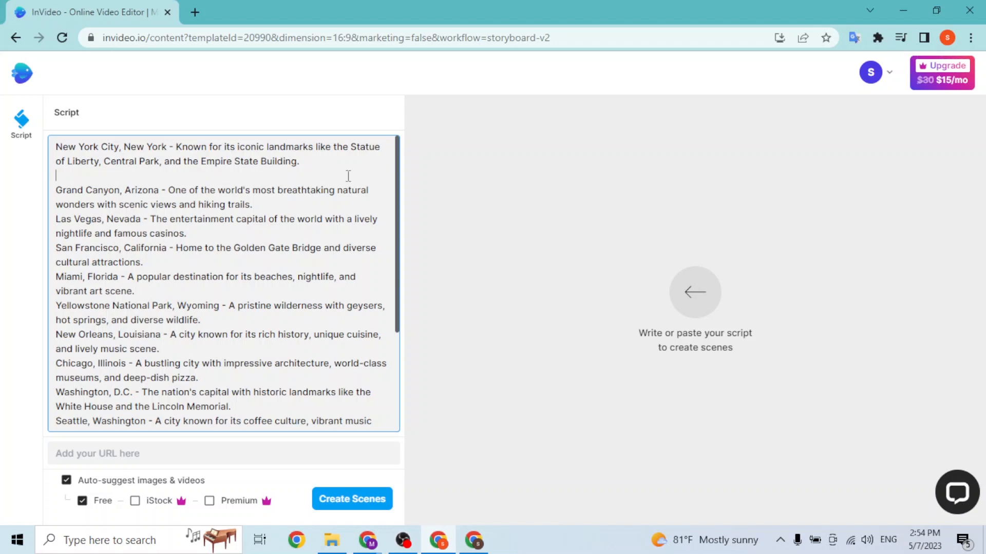
key("BackSpace")
Step: Highlight the New York City sentence and the Grand Canyon sentence in the script to examine the line separation
left_click_drag(57, 146, 215, 161)
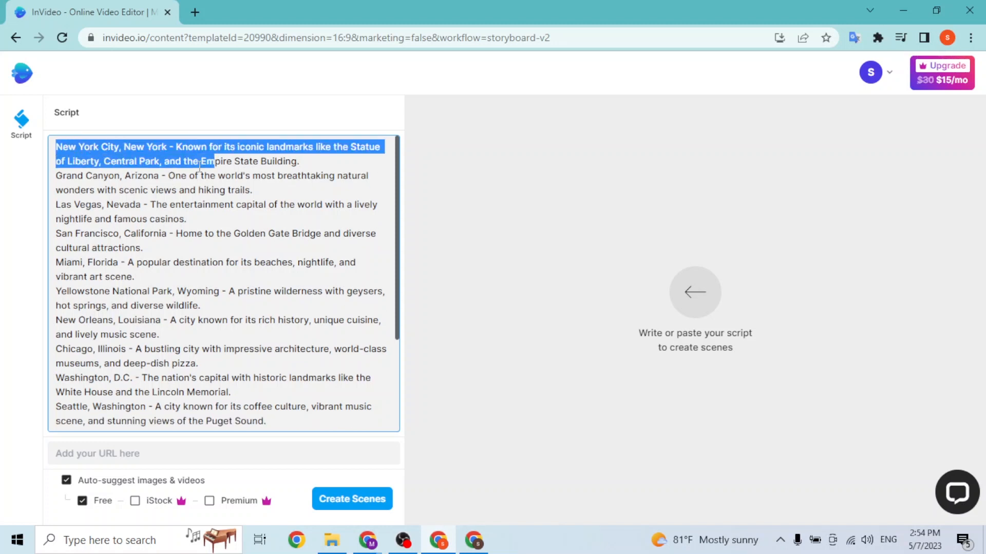
left_click_drag(56, 176, 268, 194)
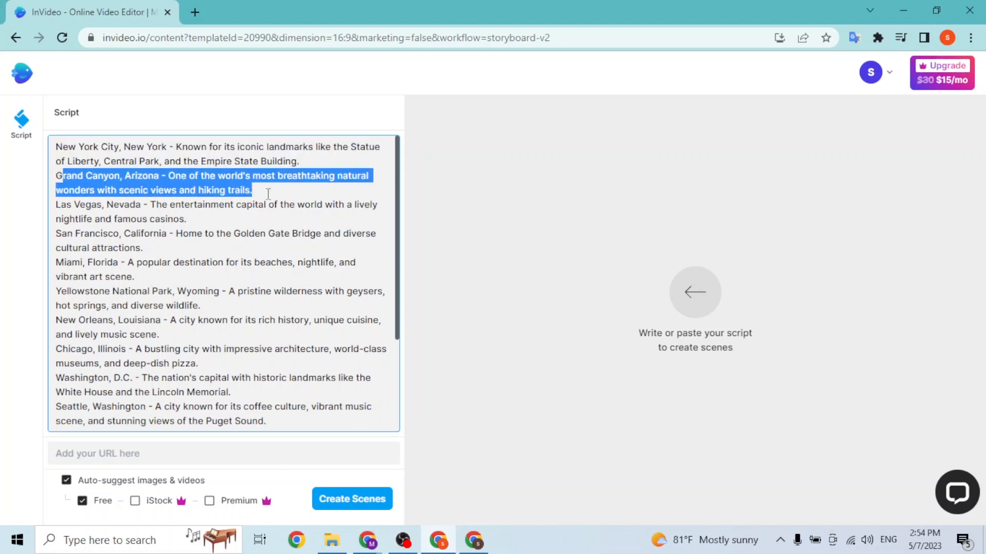
Step: Highlight the Las Vegas sentence in the script and examine the line separation through to the Los Angeles entry
left_click(57, 205)
left_click_drag(74, 203, 206, 204)
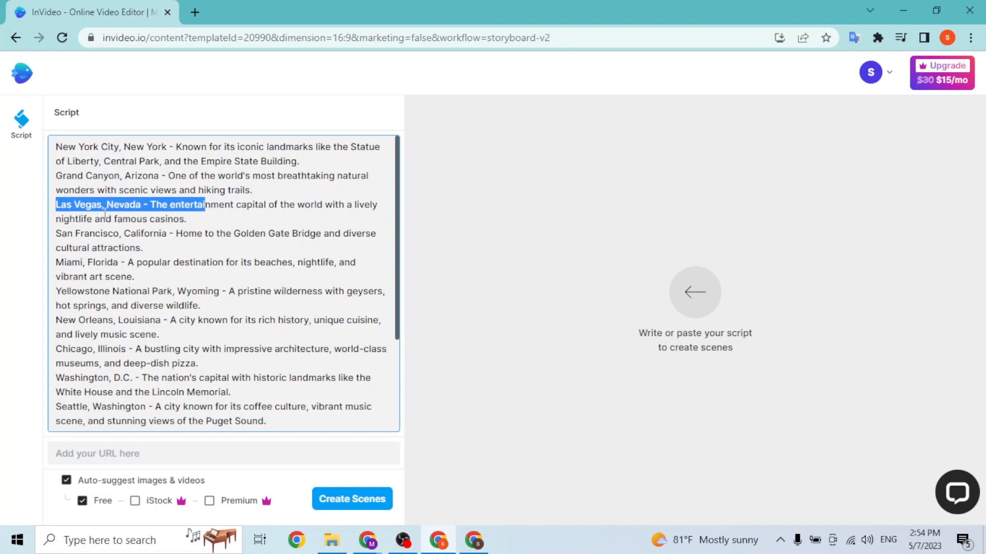
left_click_drag(189, 220, 55, 205)
left_click(325, 266)
scroll(324, 266, "down", 3)
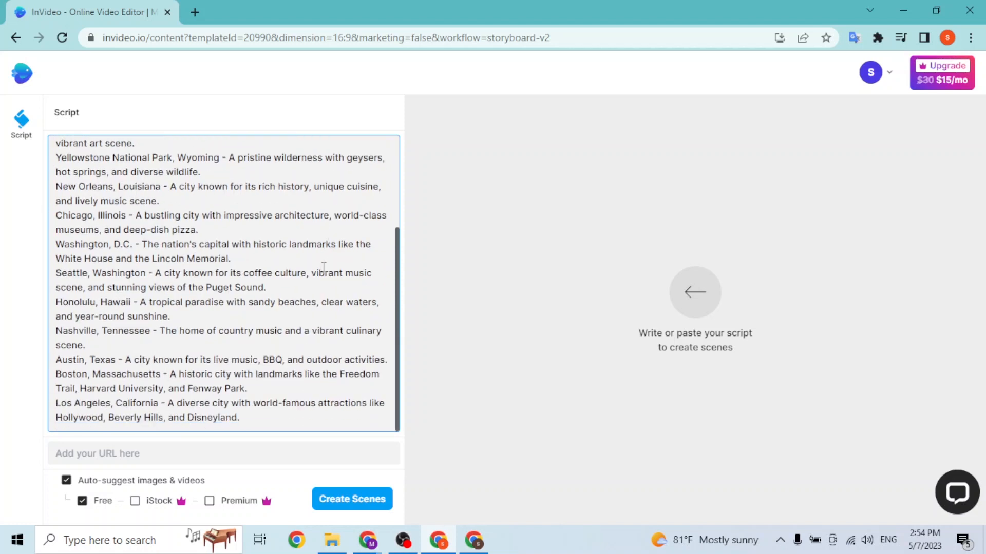
scroll(323, 266, "up", 3)
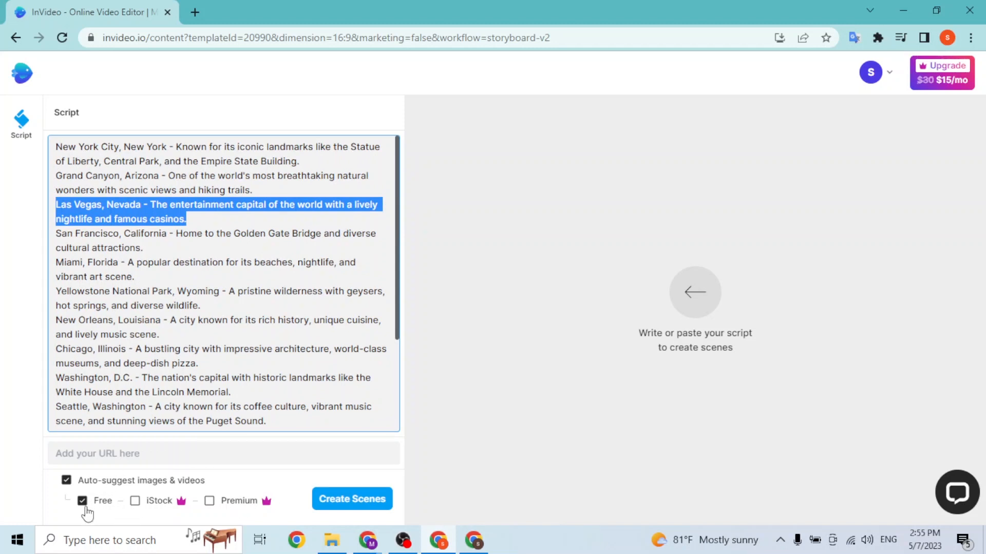
Step: Create the scenes from the pasted script with auto-suggested free images and videos
left_click(89, 453)
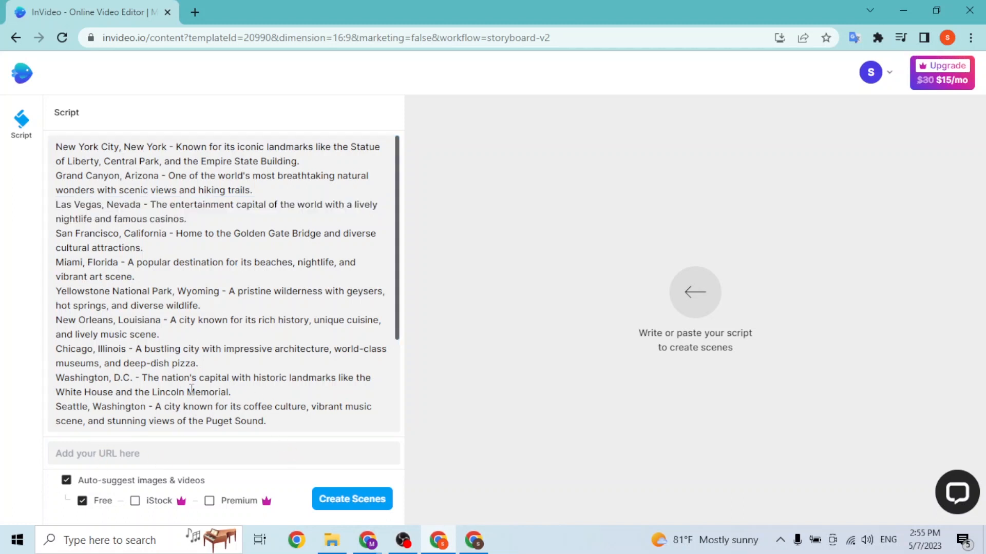
scroll(259, 398, "down", 3)
left_click(183, 360)
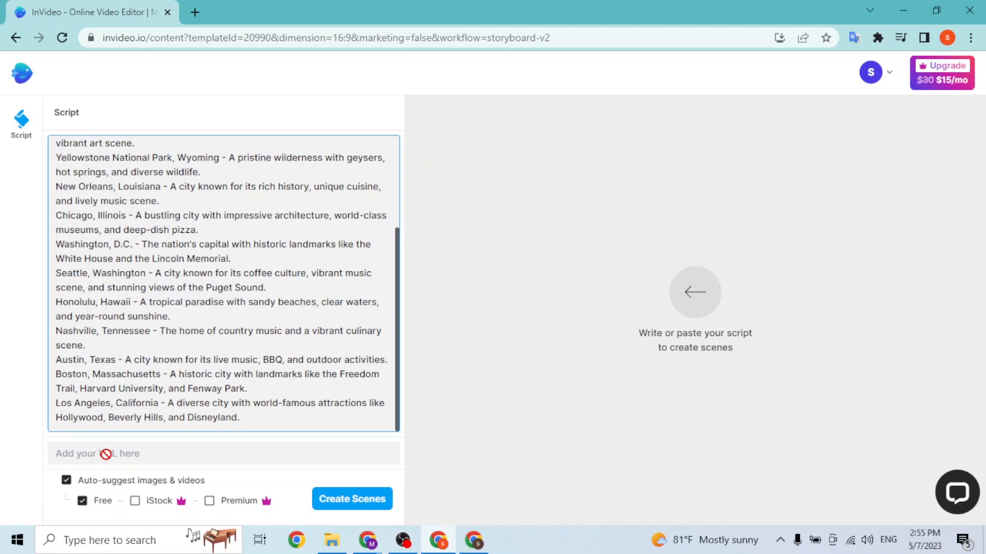
scroll(177, 249, "up", 1)
scroll(177, 249, "up", 10)
scroll(177, 249, "down", 10)
left_click(377, 501)
left_click(377, 500)
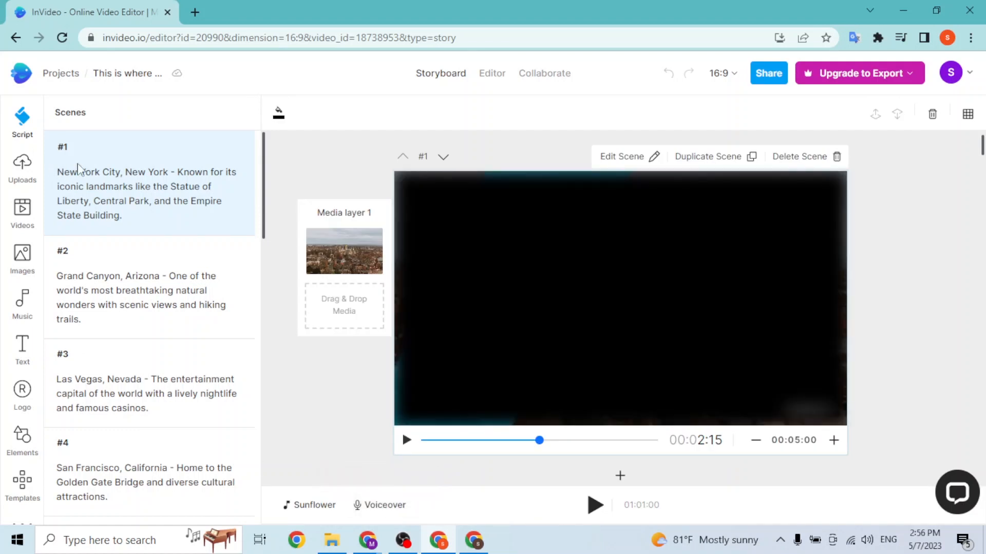
Step: Examine the list of generated scenes to check how the script lines were split
scroll(149, 177, "down", 15)
scroll(146, 198, "down", 5)
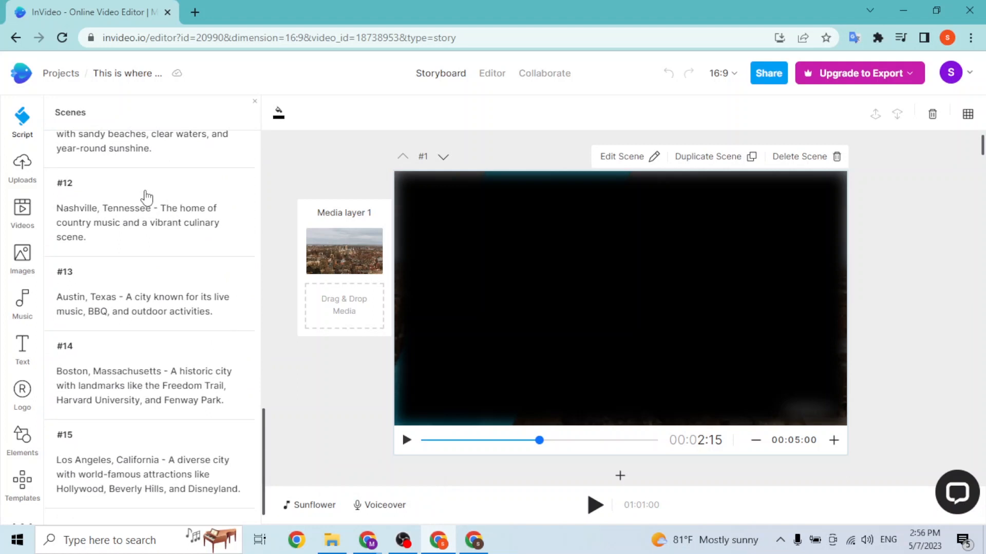
scroll(110, 383, "up", 12)
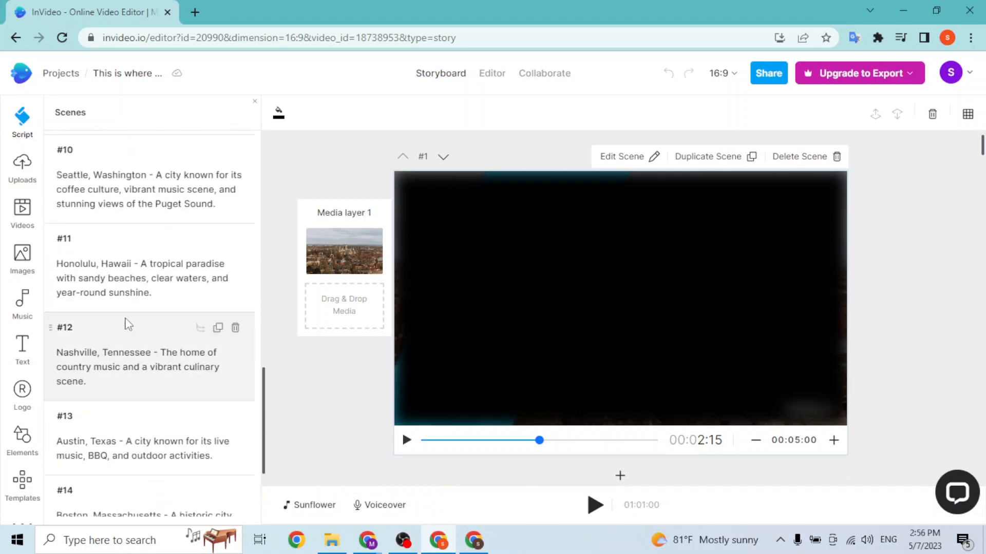
scroll(128, 205, "up", 6)
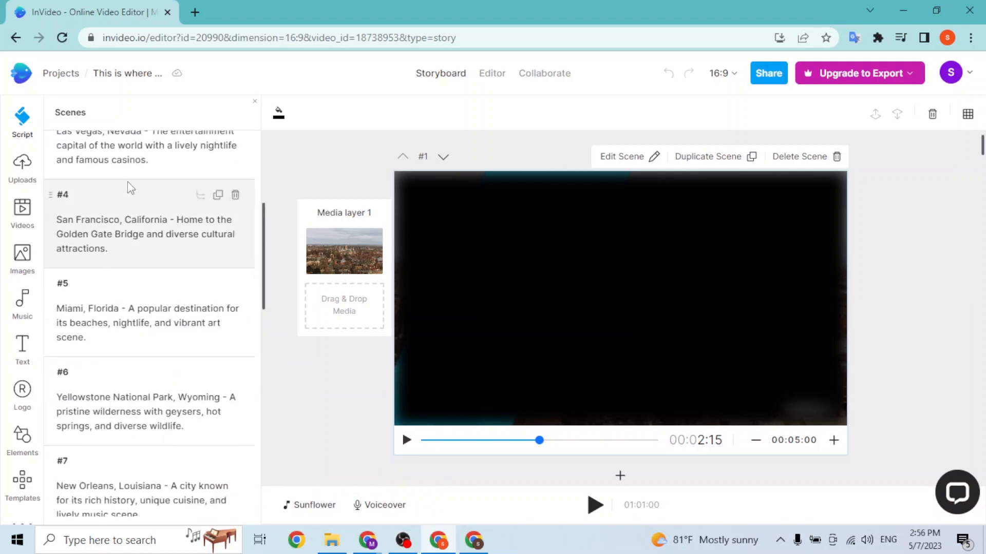
Step: Look over the media upload area, the stock video library and its source and license filters
left_click(23, 163)
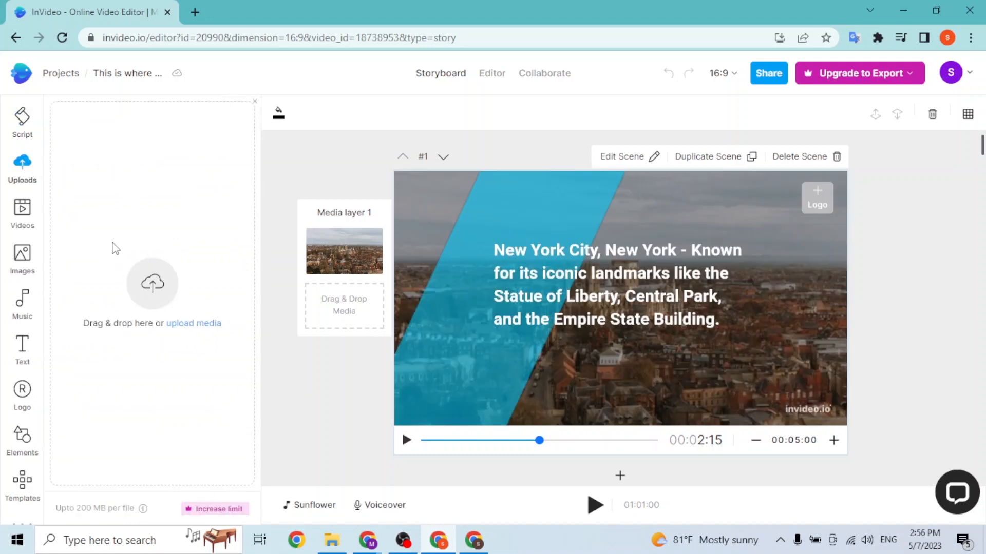
left_click(19, 218)
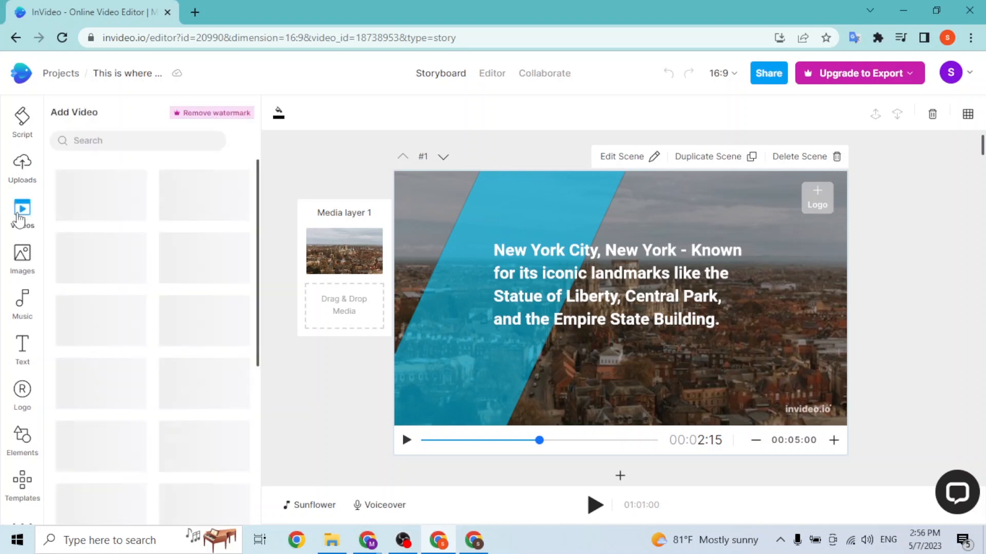
left_click(122, 142)
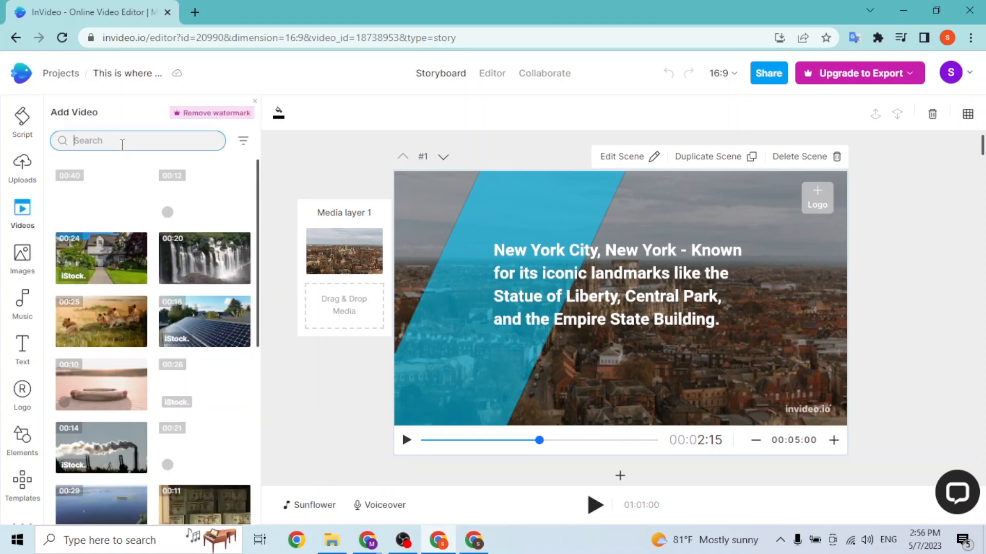
scroll(149, 206, "down", 5)
scroll(149, 206, "down", 2)
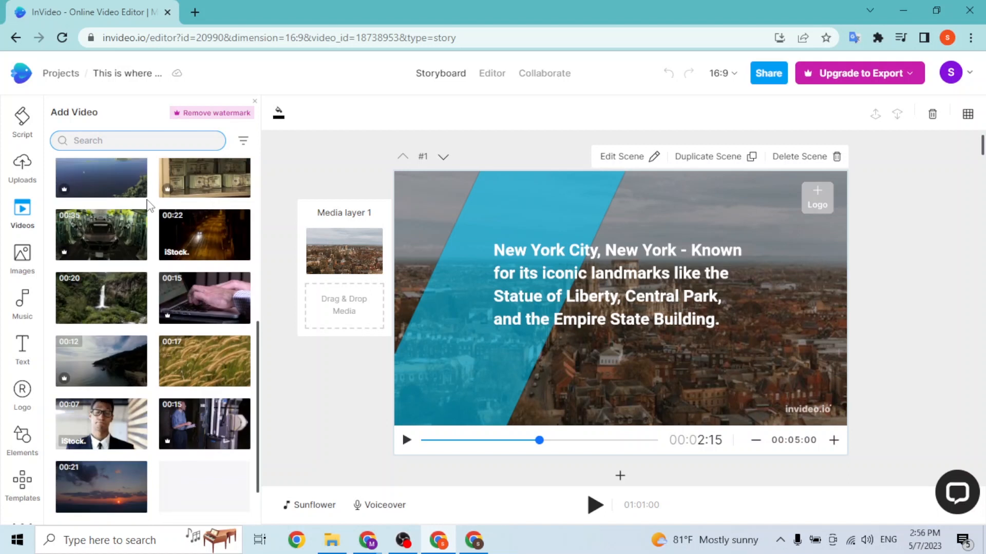
left_click(242, 141)
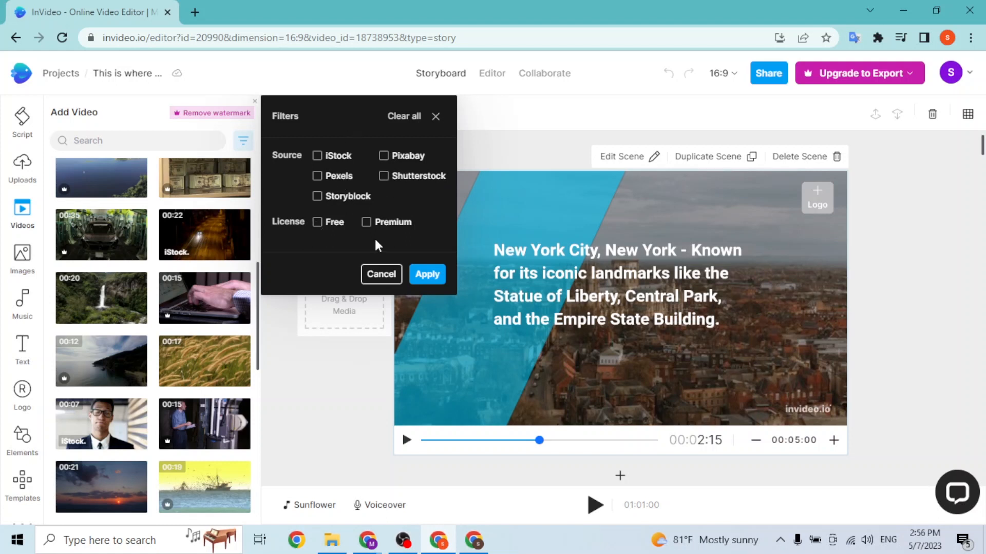
left_click(435, 119)
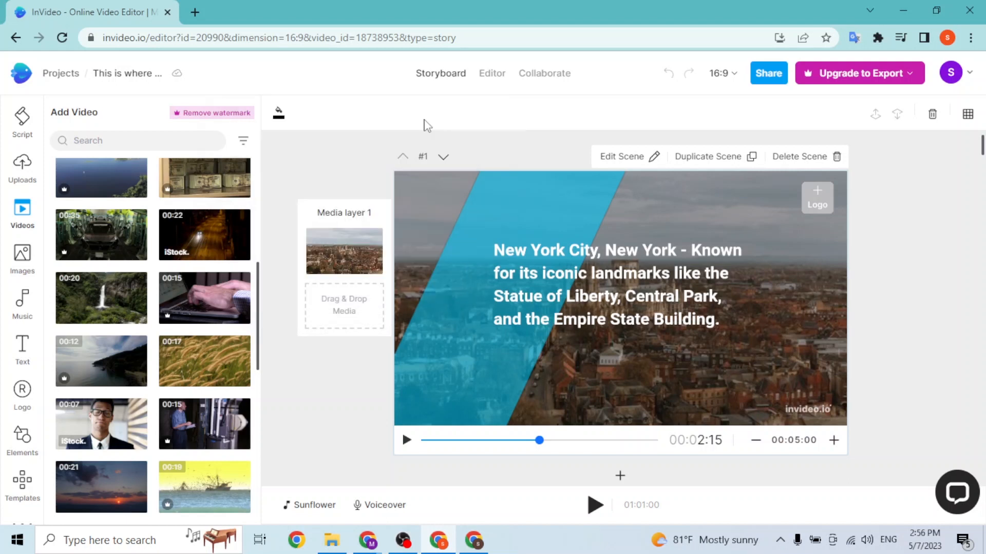
Step: Try to replace the media in scene #1 with the 13-second stock clip of a hand using a phone
scroll(102, 210, "down", 5)
scroll(105, 213, "down", 2)
left_click_drag(91, 244, 742, 305)
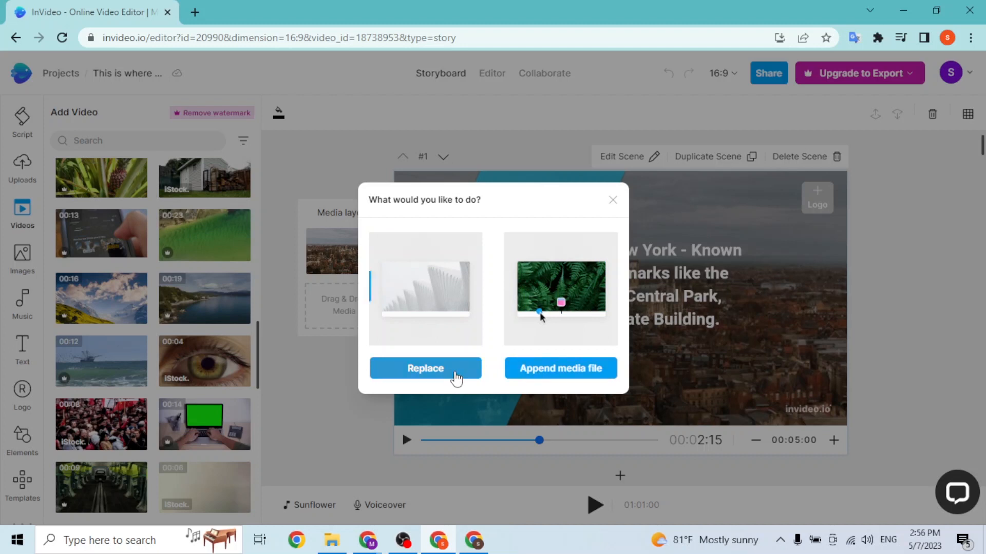
left_click(426, 368)
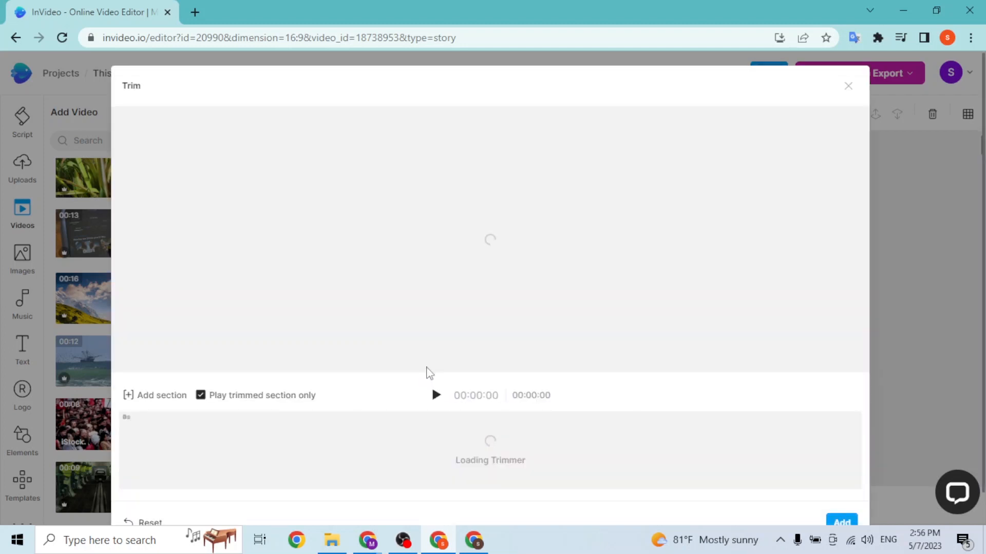
scroll(390, 261, "down", 1)
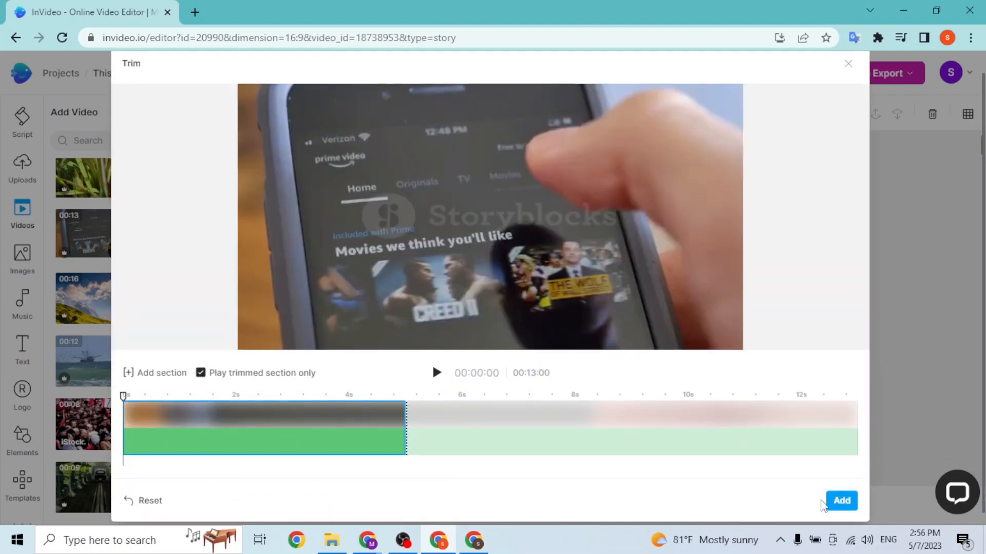
left_click(850, 57)
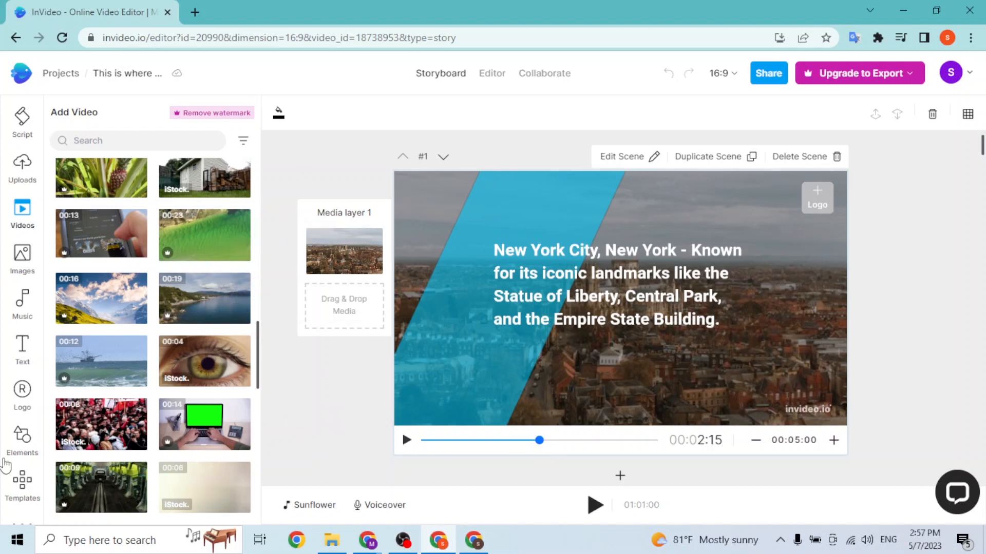
Step: Examine the stock image library with its filter options and the mood categories in the music library
left_click(23, 269)
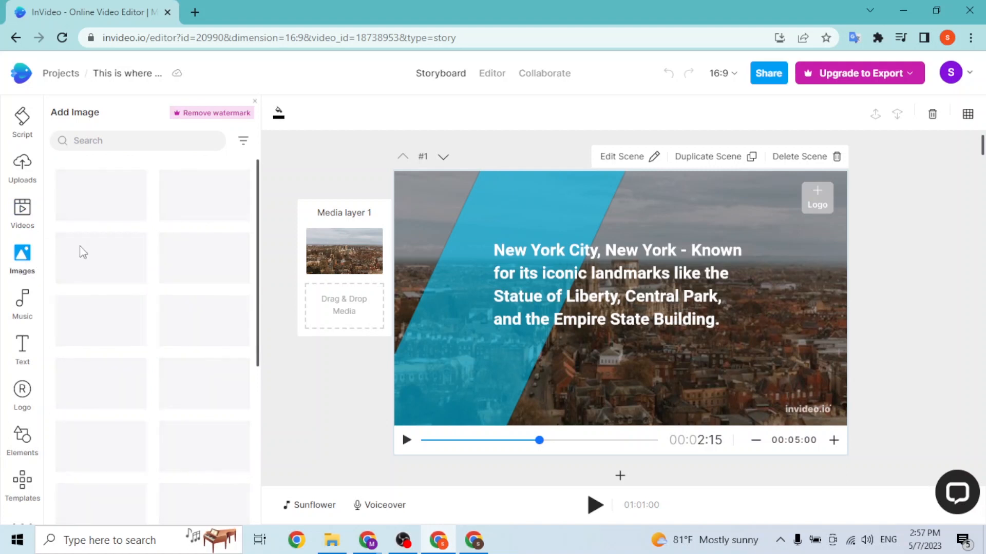
left_click(124, 140)
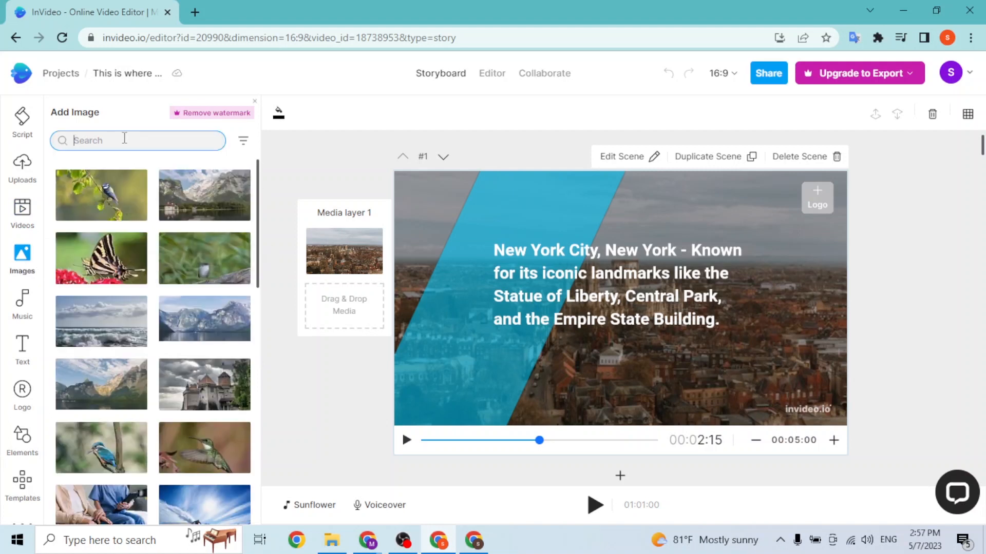
left_click(243, 140)
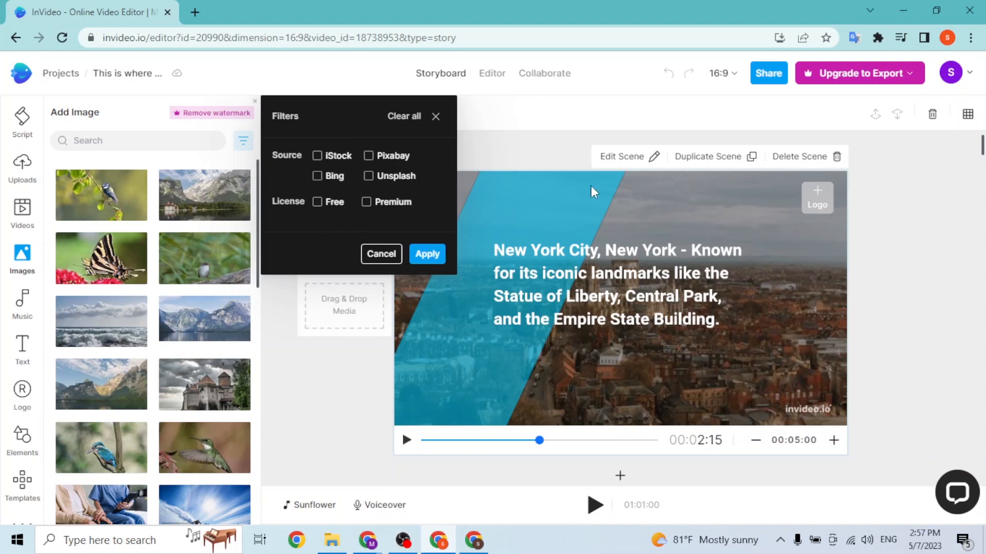
left_click(540, 123)
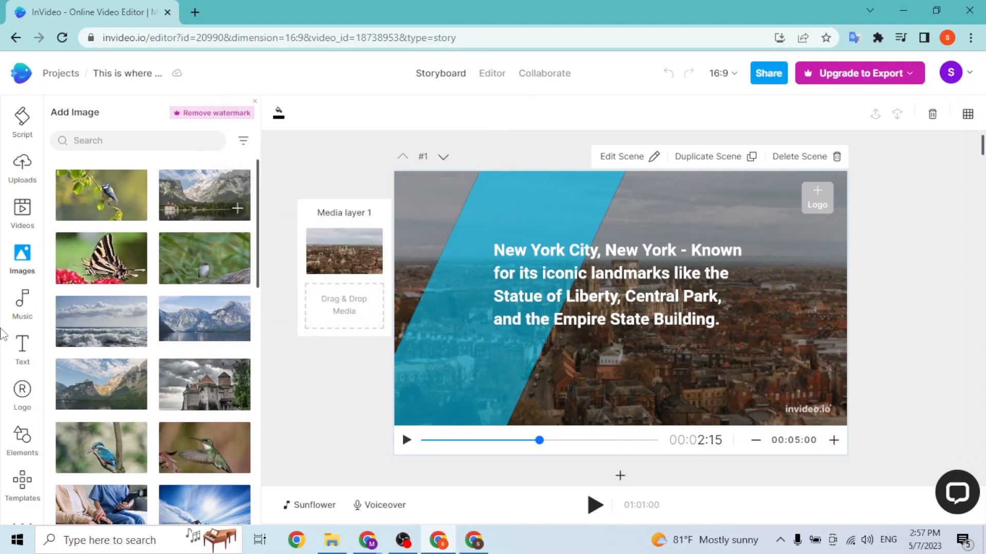
left_click(22, 303)
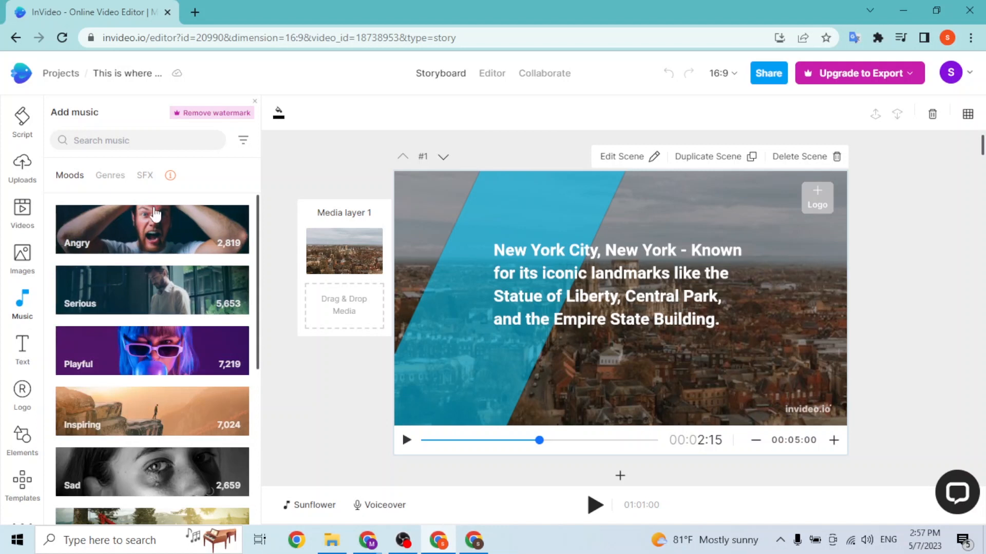
scroll(128, 219, "down", 4)
scroll(129, 218, "down", 1)
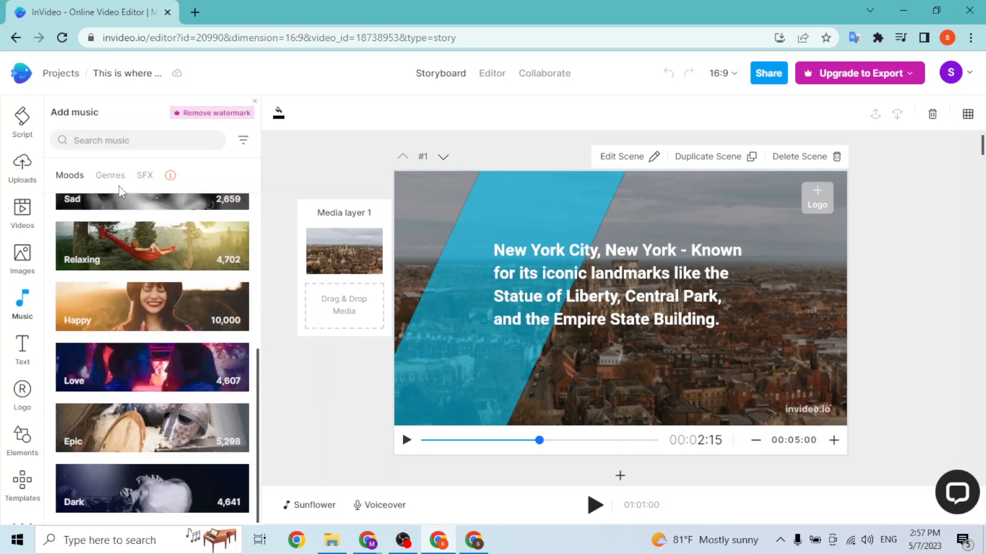
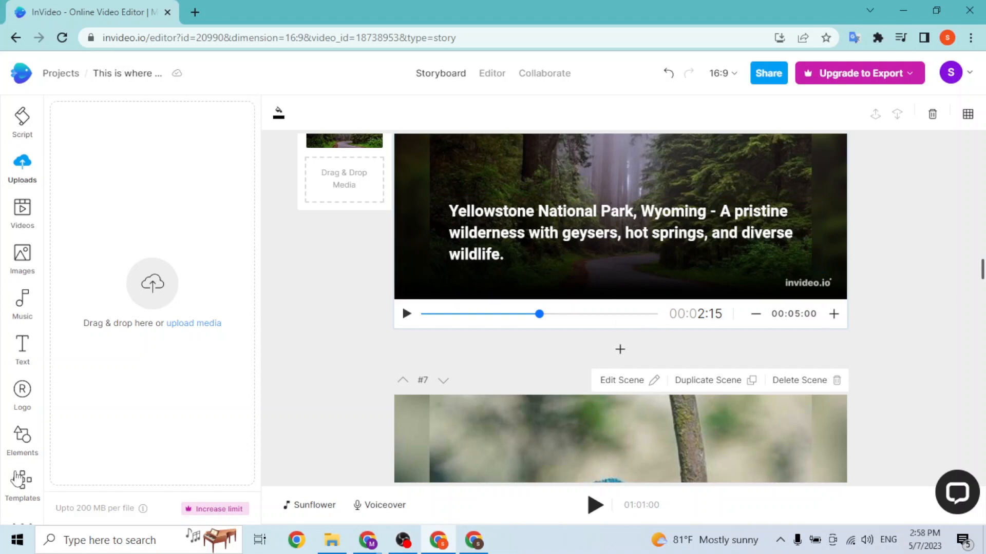
Step: Examine the additional social options and the collage layouts available for the video
left_click(18, 483)
left_click(22, 494)
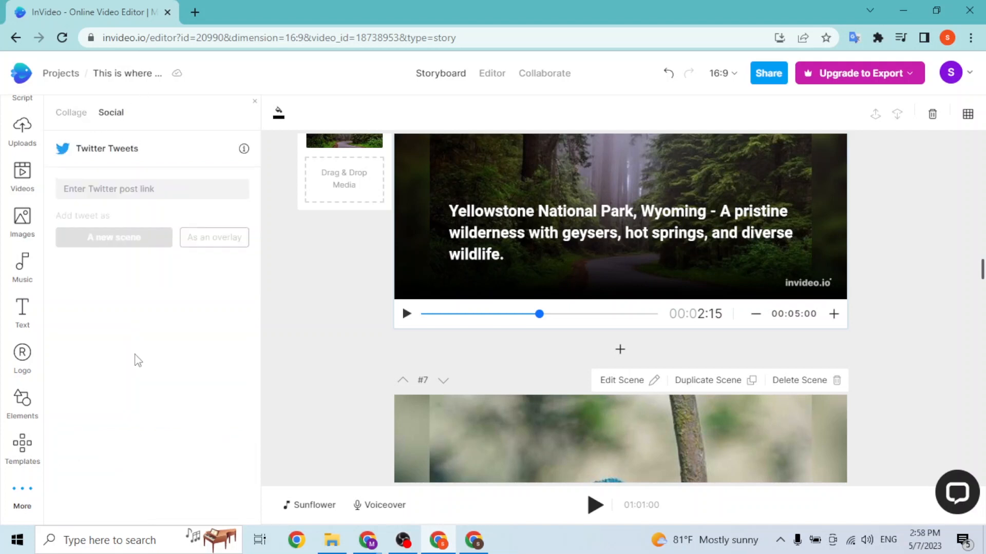
left_click(82, 117)
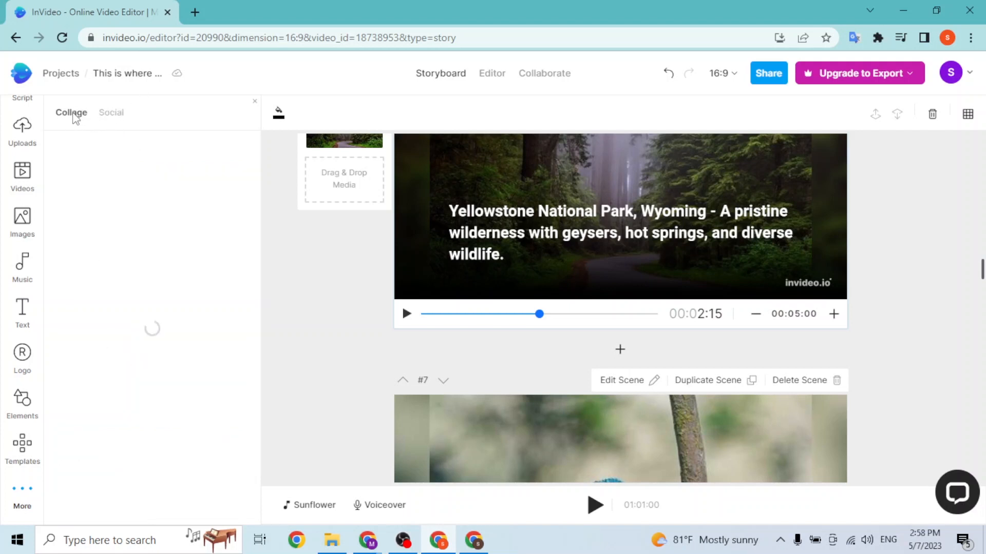
scroll(149, 382, "down", 8)
scroll(149, 383, "down", 2)
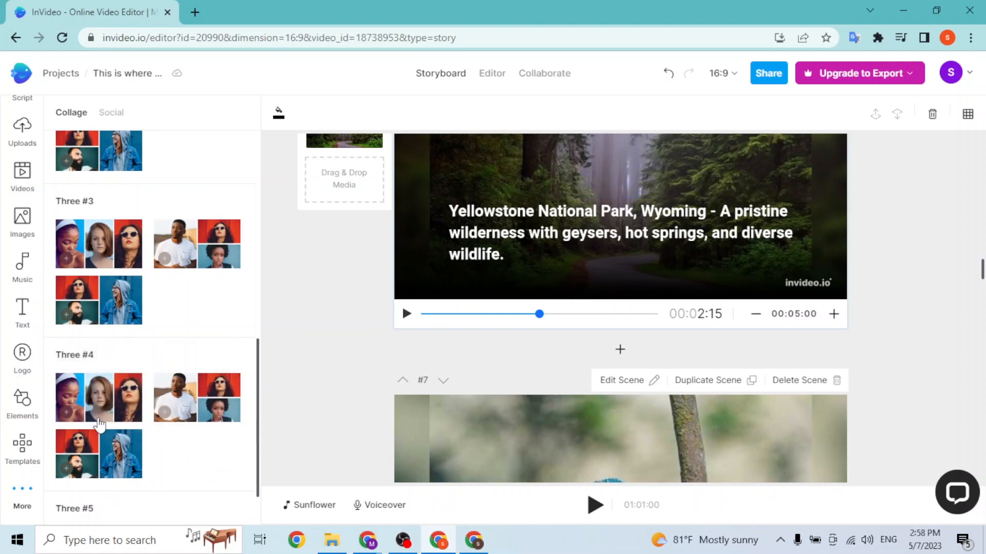
scroll(92, 368, "up", 8)
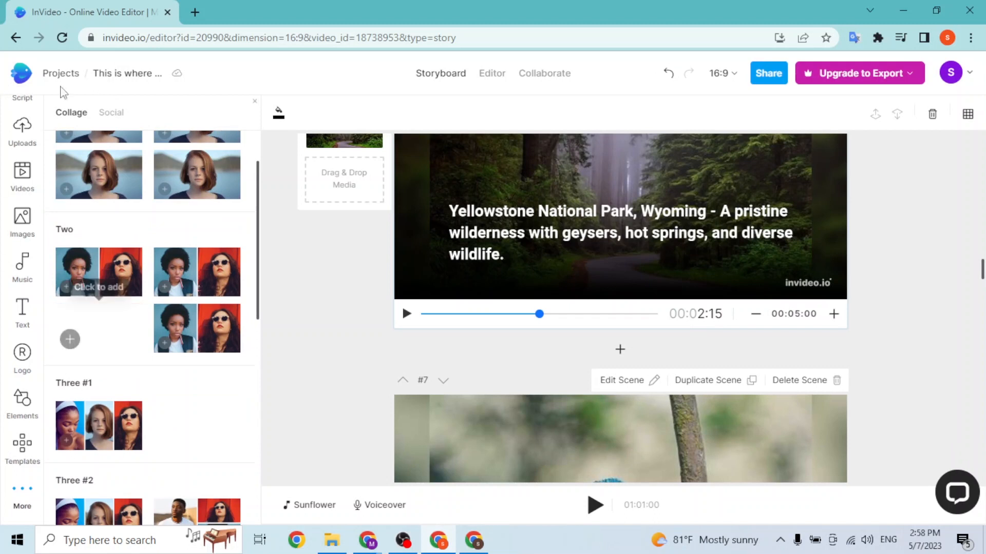
left_click(11, 311)
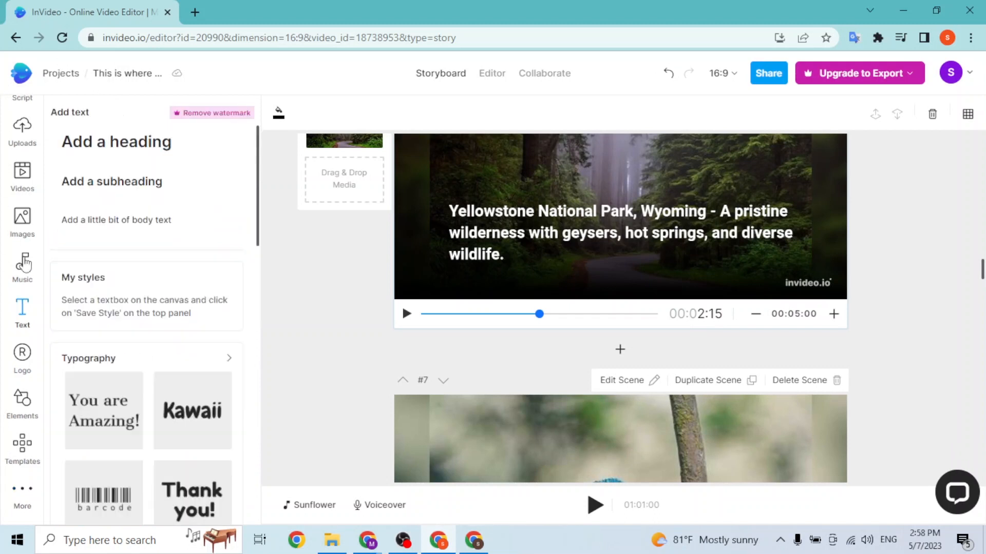
left_click(22, 261)
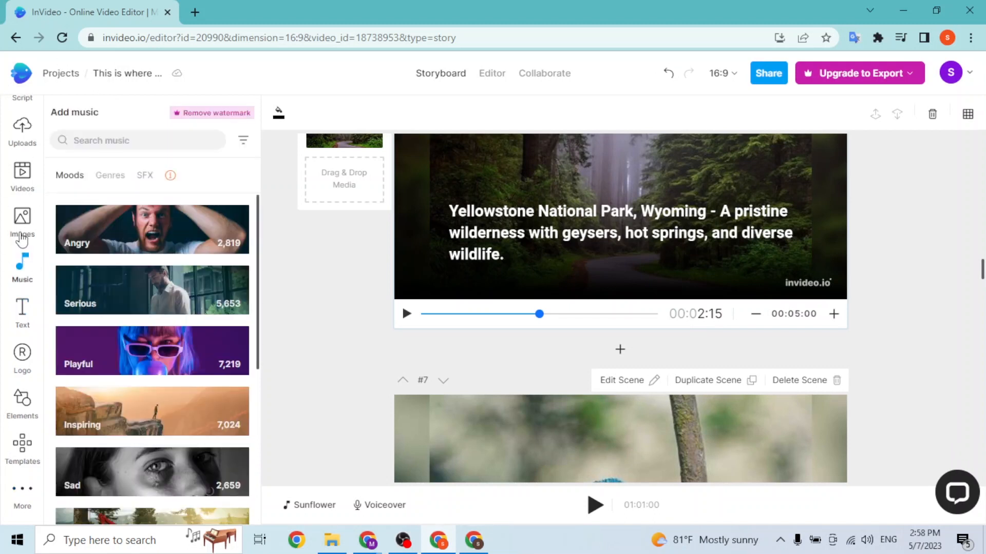
left_click(21, 237)
left_click(20, 177)
left_click(23, 131)
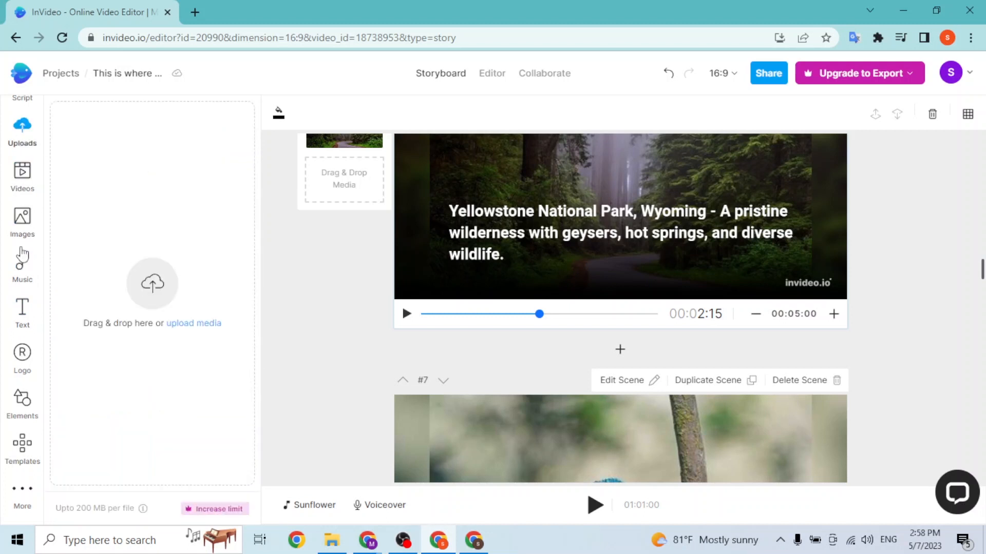
left_click(22, 221)
left_click(22, 269)
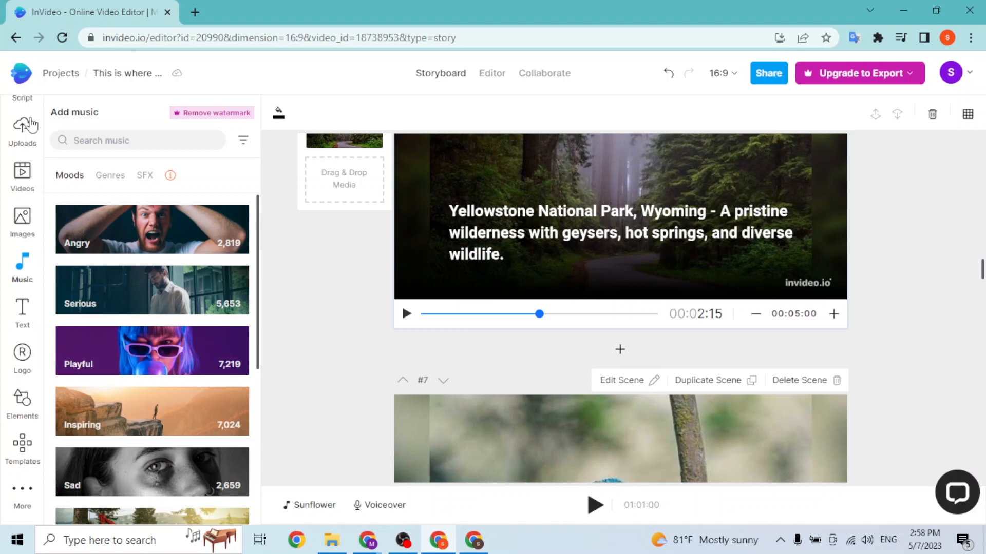
left_click(30, 125)
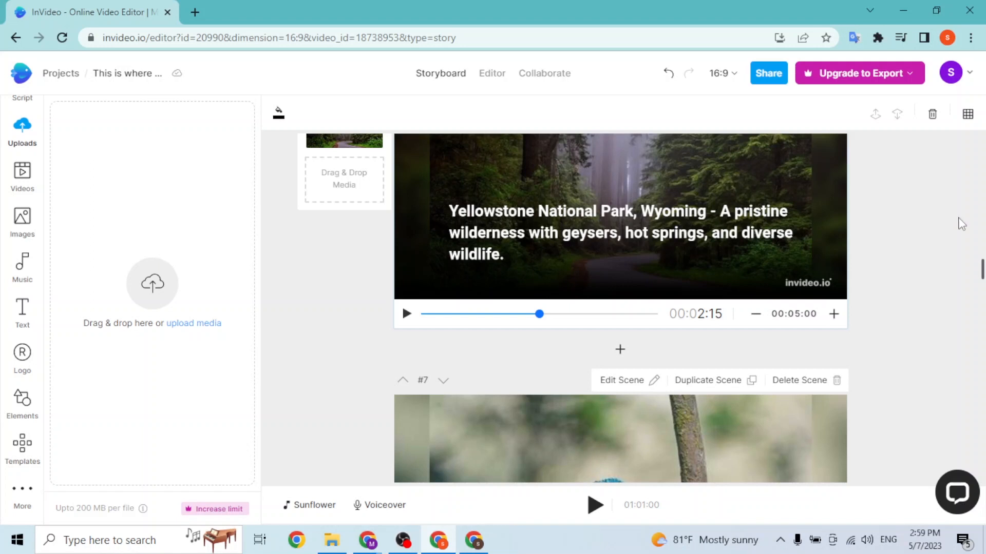
Step: Look over the storyboard scenes up to scene #2, view the Collaborate review page and go back to the storyboard
scroll(876, 250, "down", 5)
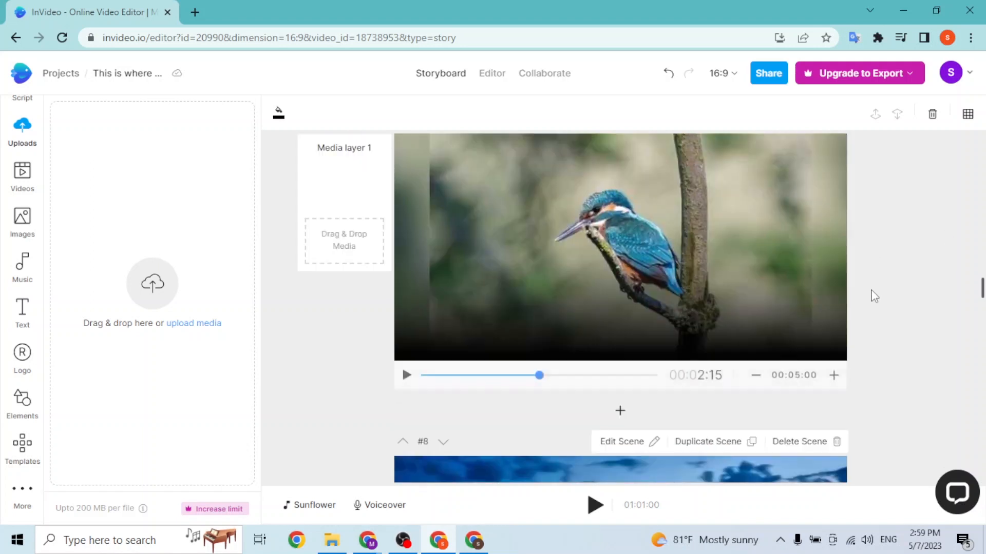
scroll(867, 293, "up", 5)
scroll(885, 272, "up", 3)
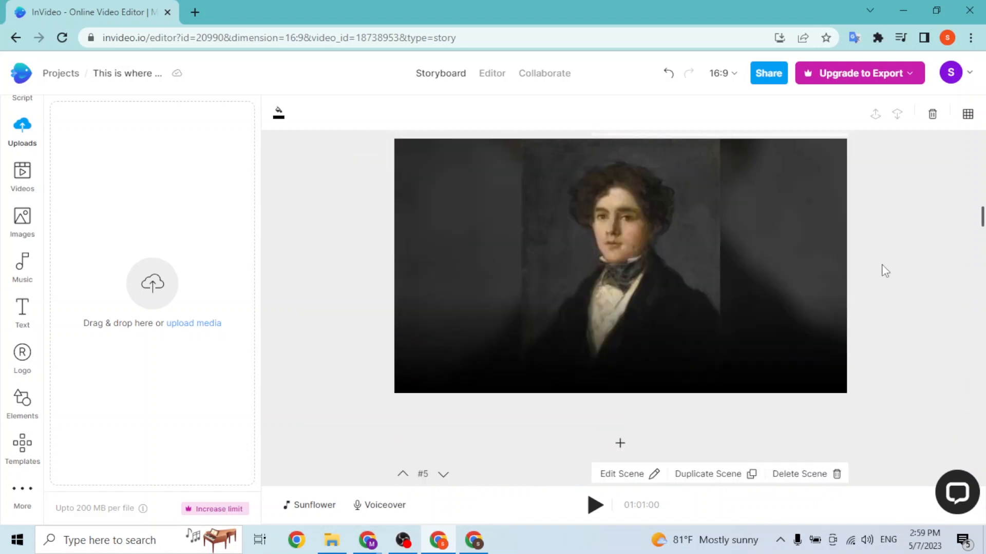
scroll(883, 271, "up", 6)
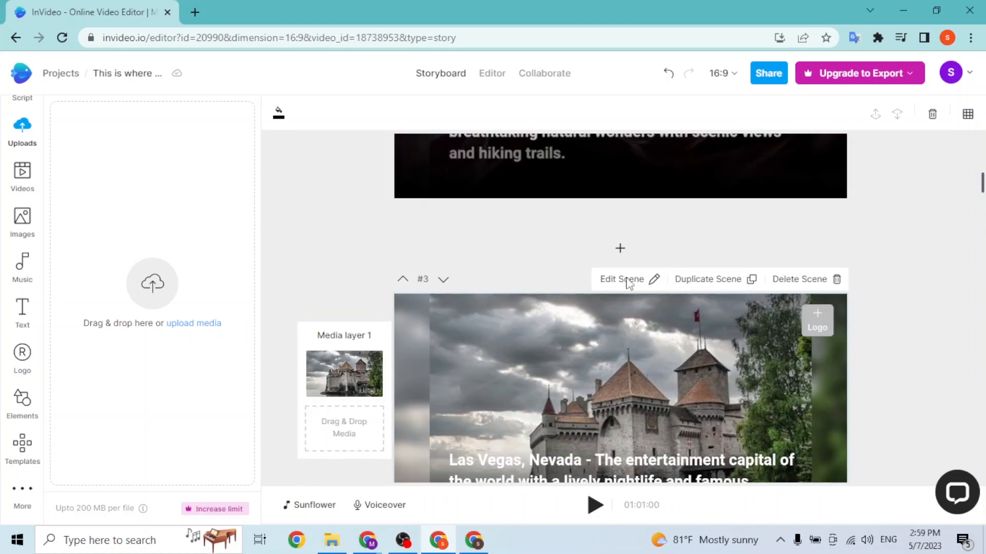
scroll(642, 298, "up", 3)
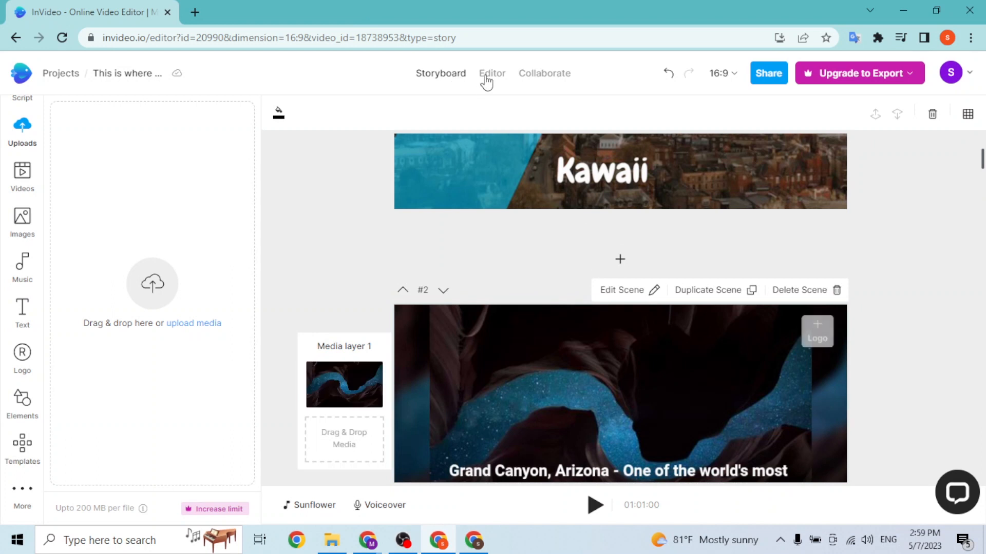
left_click(526, 77)
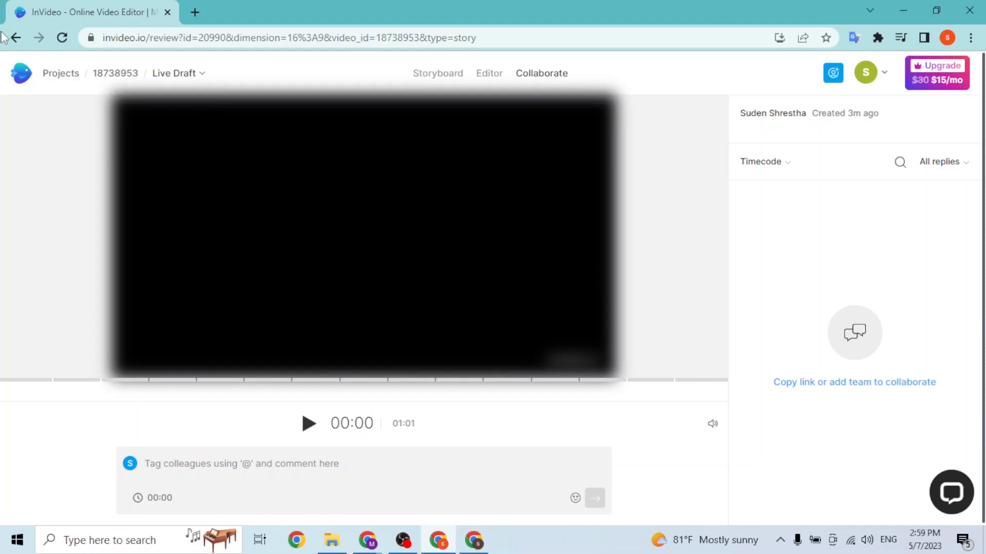
left_click(16, 40)
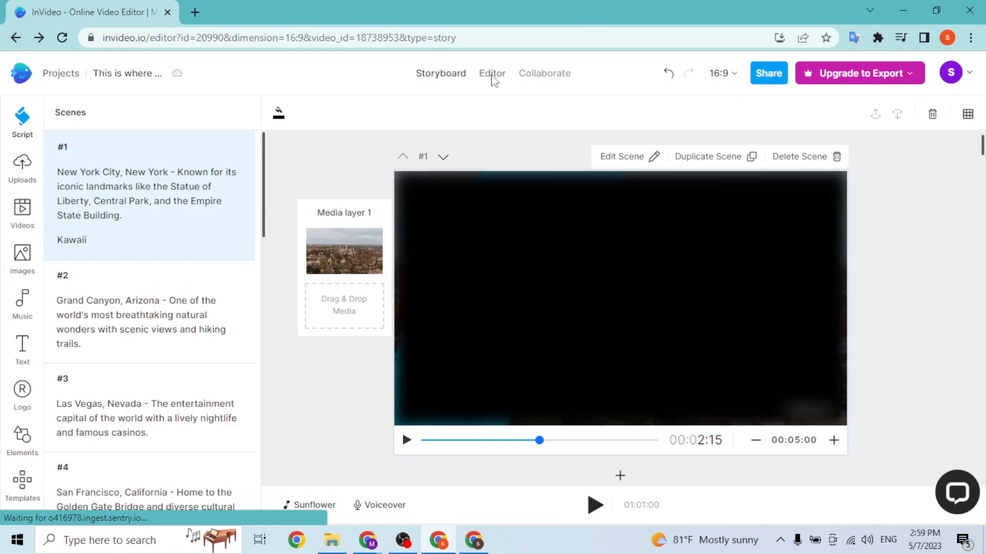
Step: Switch to the timeline editor view and preview scene #4 about San Francisco
scroll(510, 193, "down", 5)
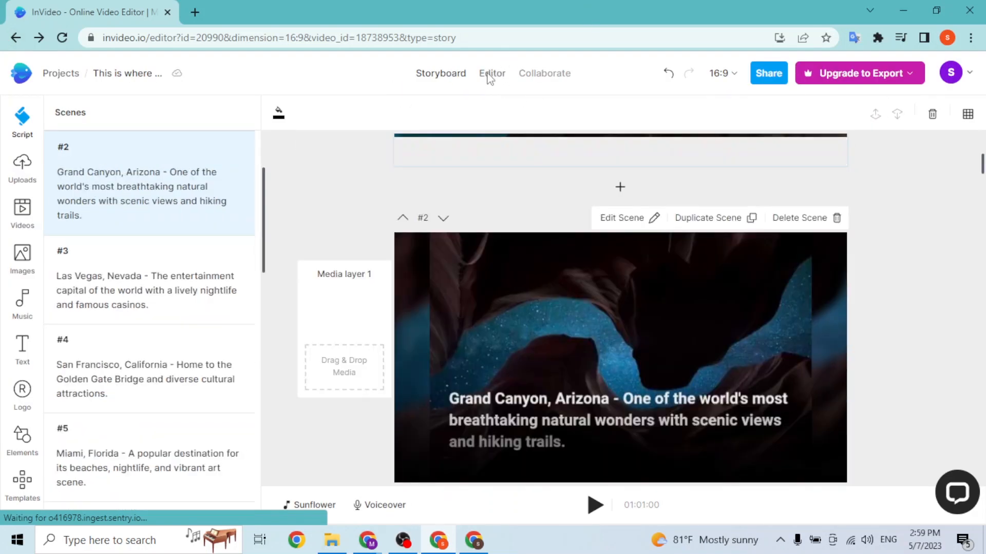
left_click(498, 76)
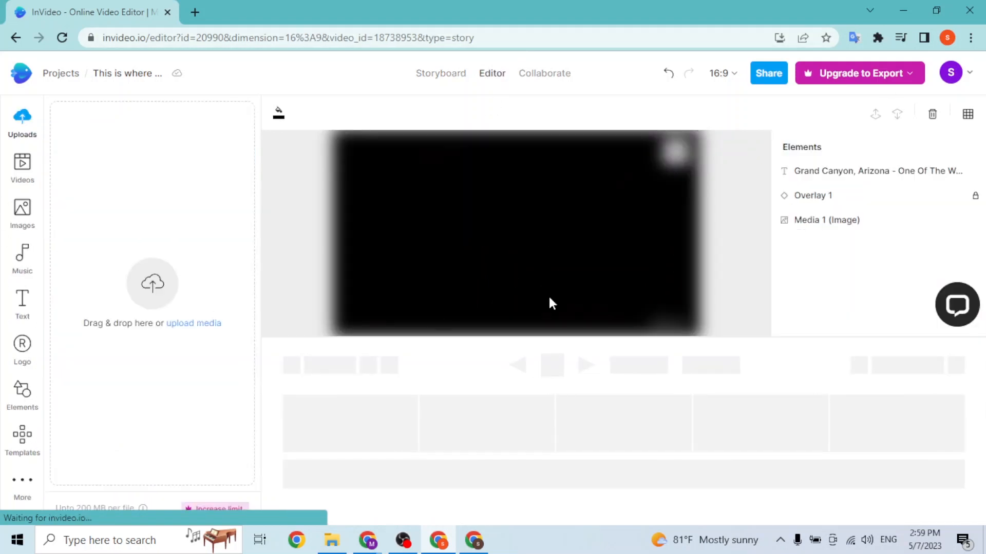
left_click_drag(347, 380, 289, 380)
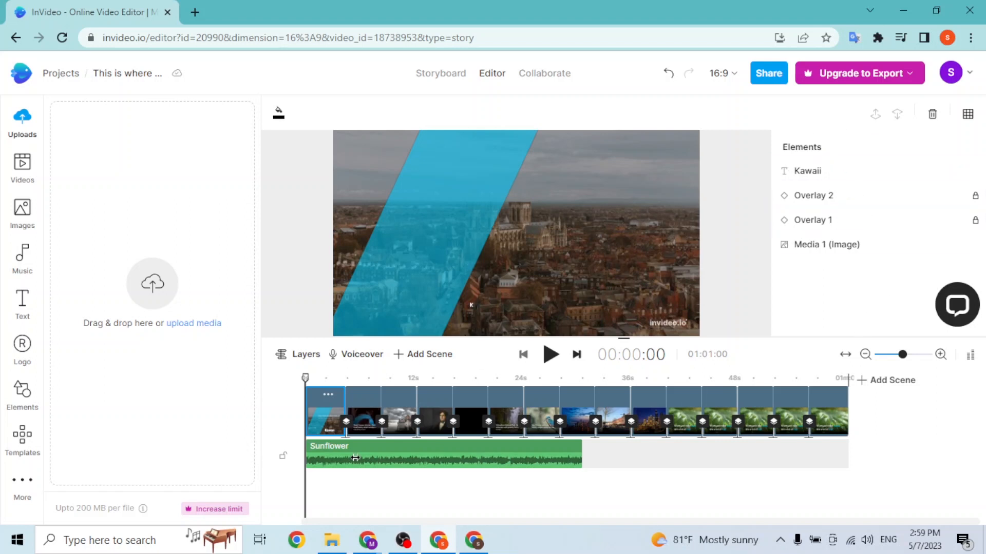
left_click(364, 408)
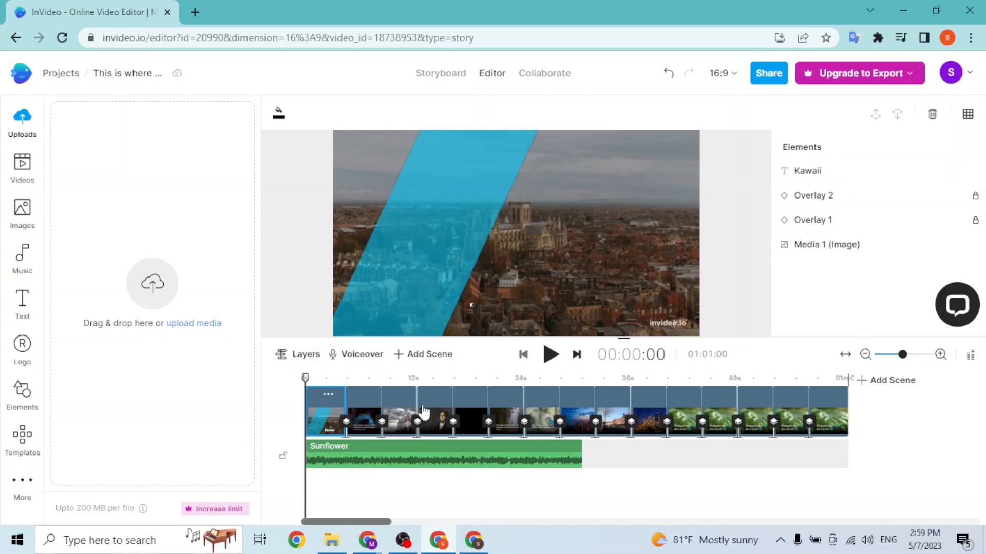
left_click(430, 410)
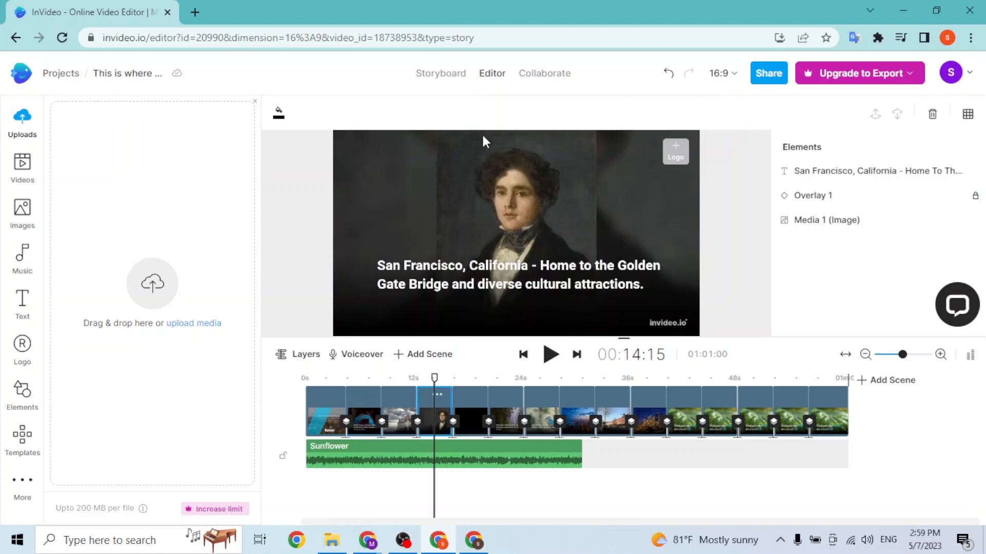
Step: Return to the storyboard view and look through its scenes down to #12
left_click(450, 72)
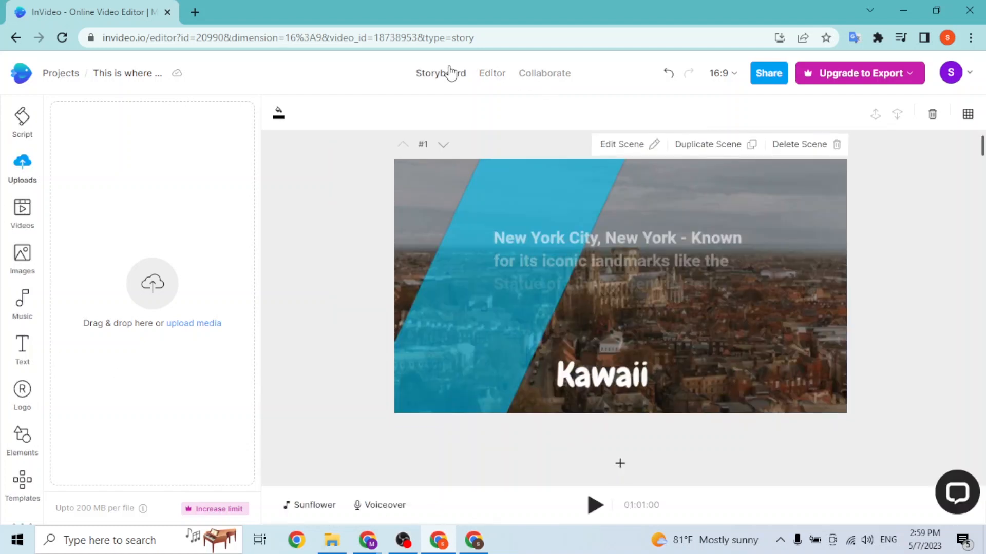
scroll(575, 273, "down", 10)
scroll(575, 273, "down", 20)
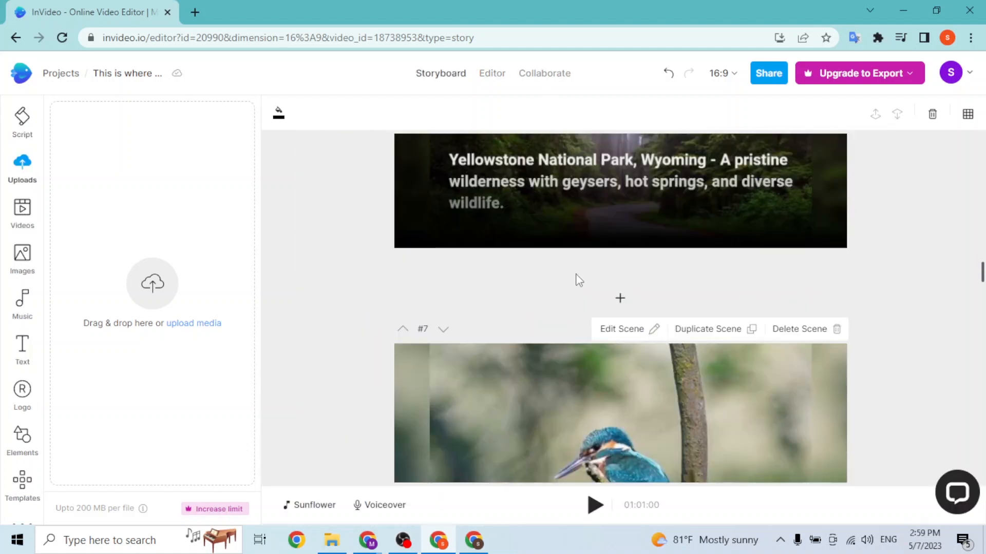
scroll(575, 273, "down", 9)
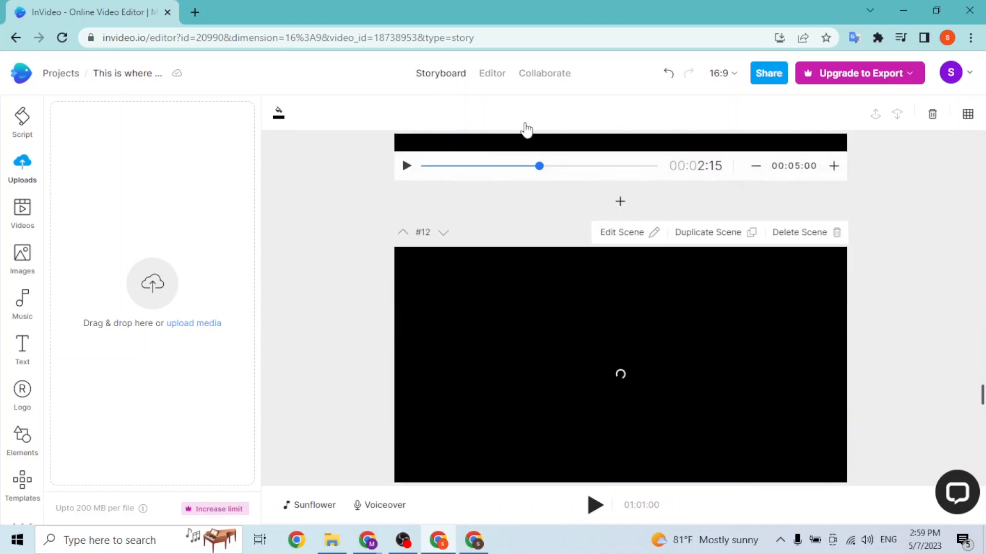
Step: Reopen the timeline editor and preview several scenes, including Miami, Yellowstone, New Orleans, Seattle and Nashville
left_click(490, 74)
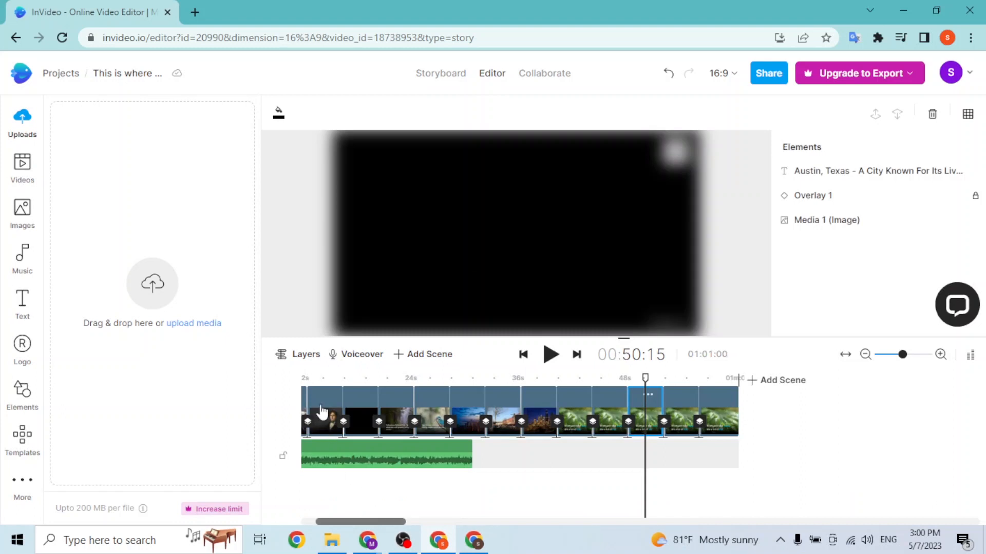
left_click(325, 411)
left_click(364, 412)
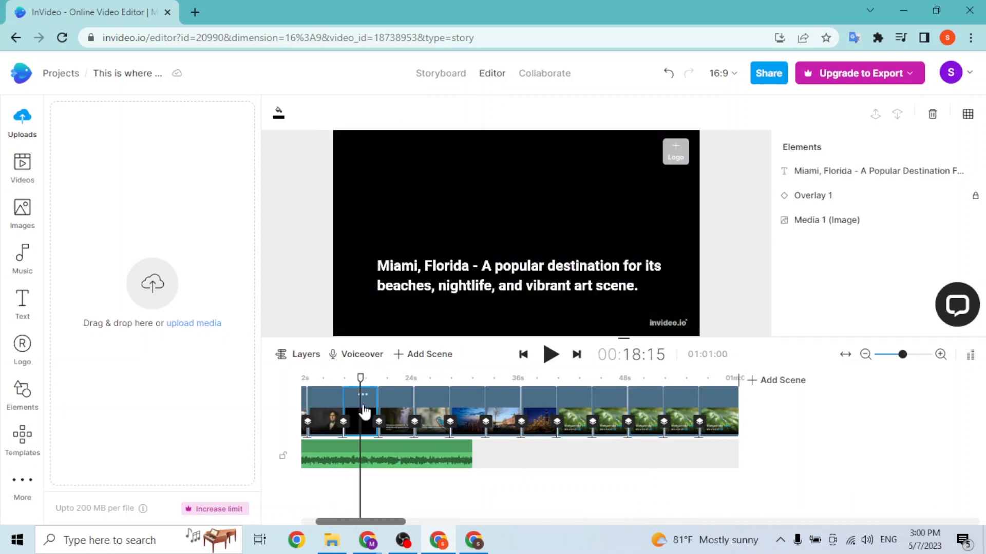
left_click(410, 411)
left_click(440, 411)
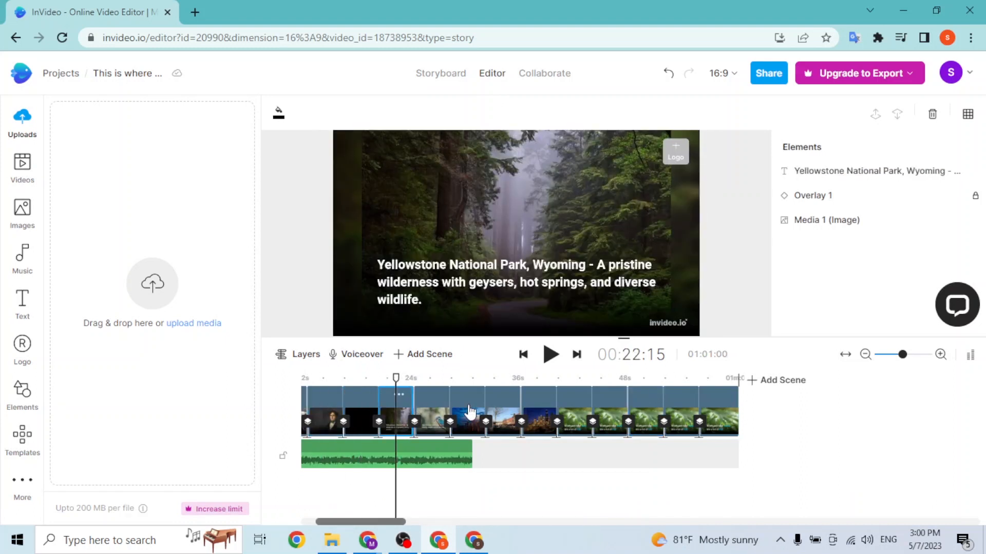
left_click(498, 417)
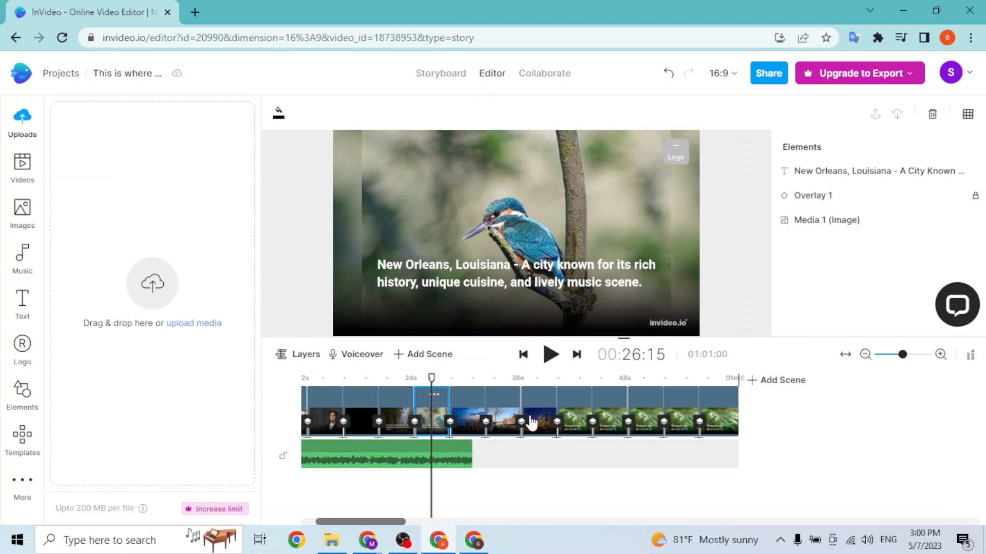
left_click(539, 422)
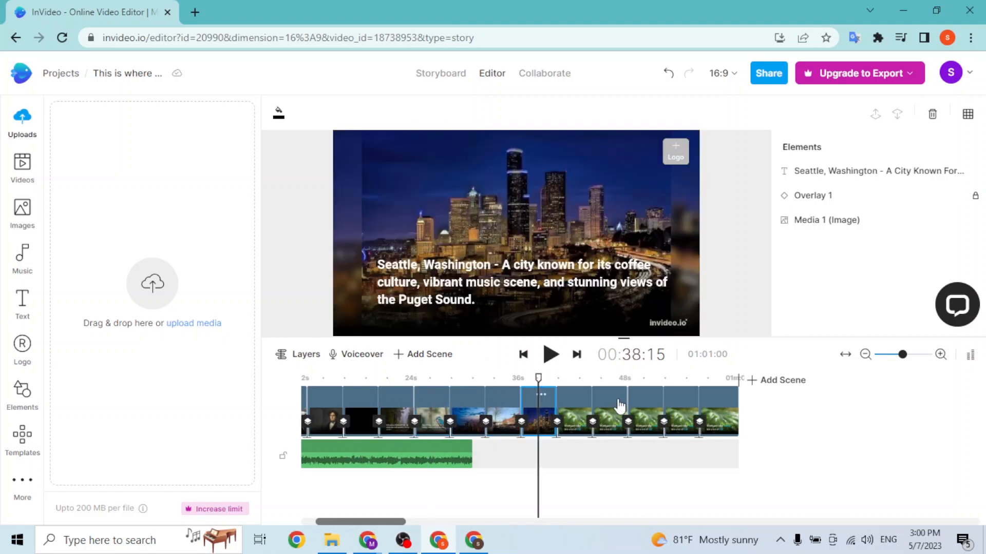
left_click(619, 406)
left_click_drag(360, 521, 259, 523)
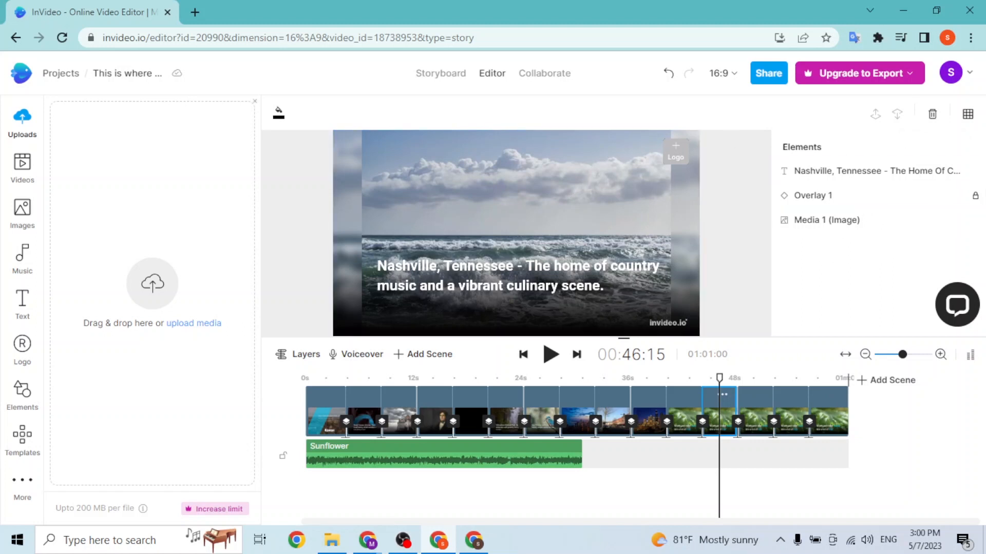
Step: View the elements library with its stickers, shapes, overlays and masks, and the stock video library
left_click(21, 396)
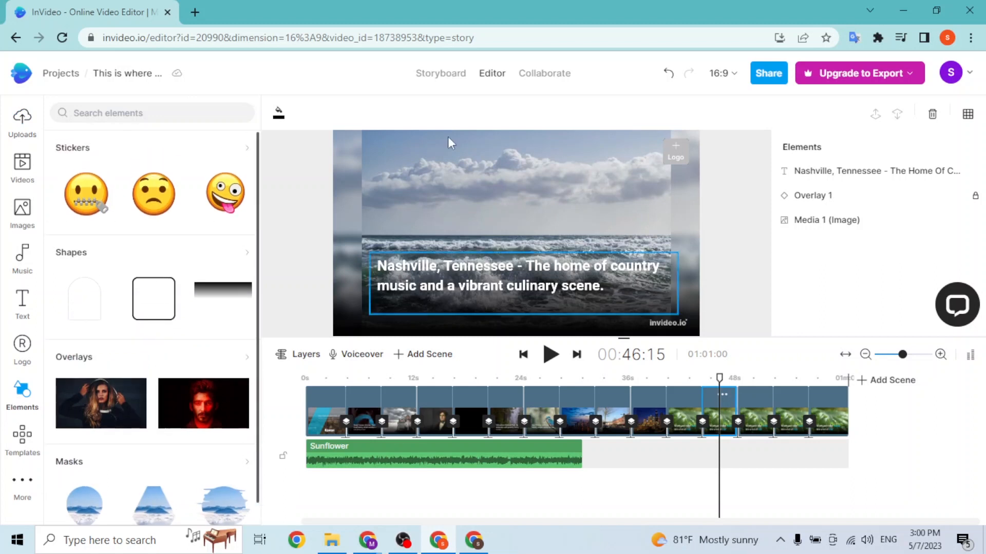
left_click(24, 163)
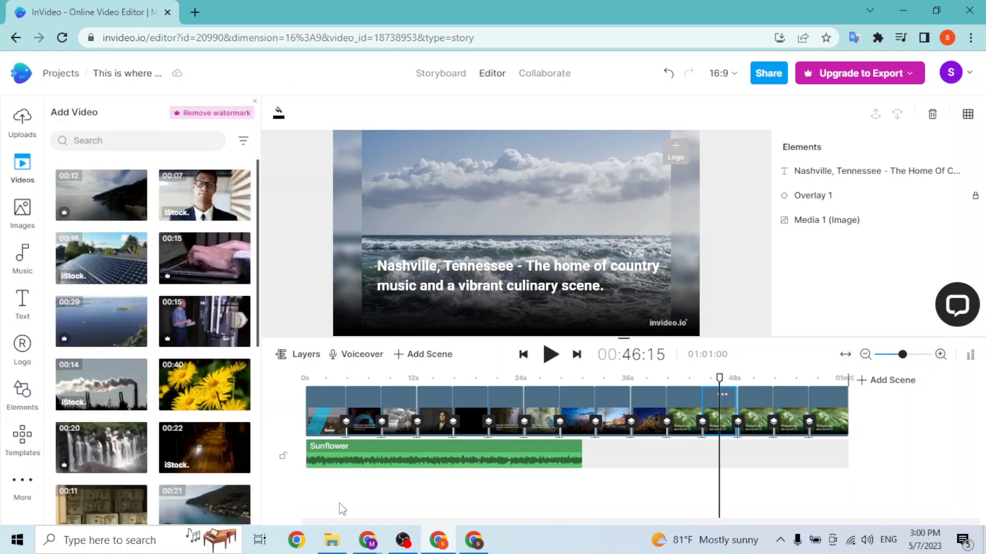
Step: Move the playhead to 00:02:21 in scene #1 and open that scene's individual layers in the timeline
left_click(335, 380)
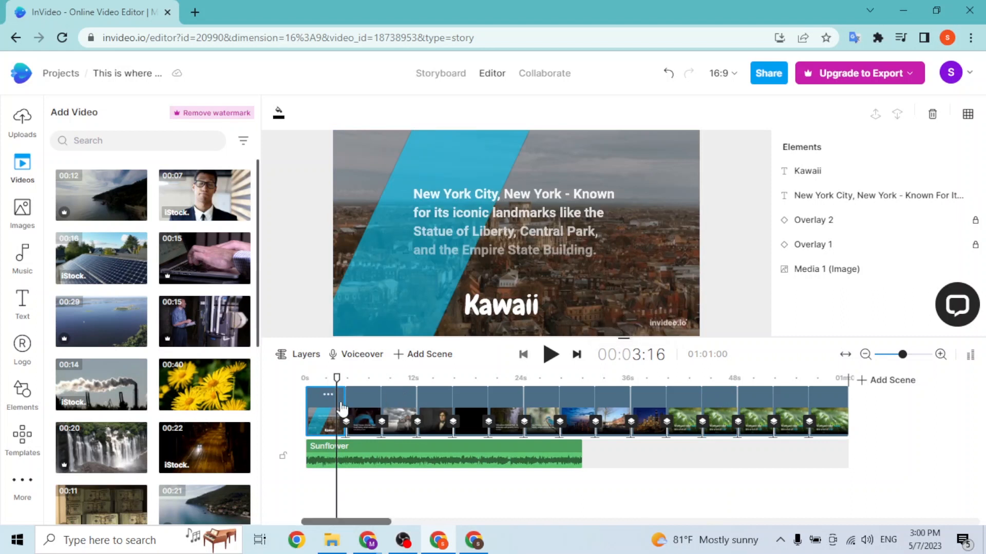
left_click_drag(335, 382, 330, 406)
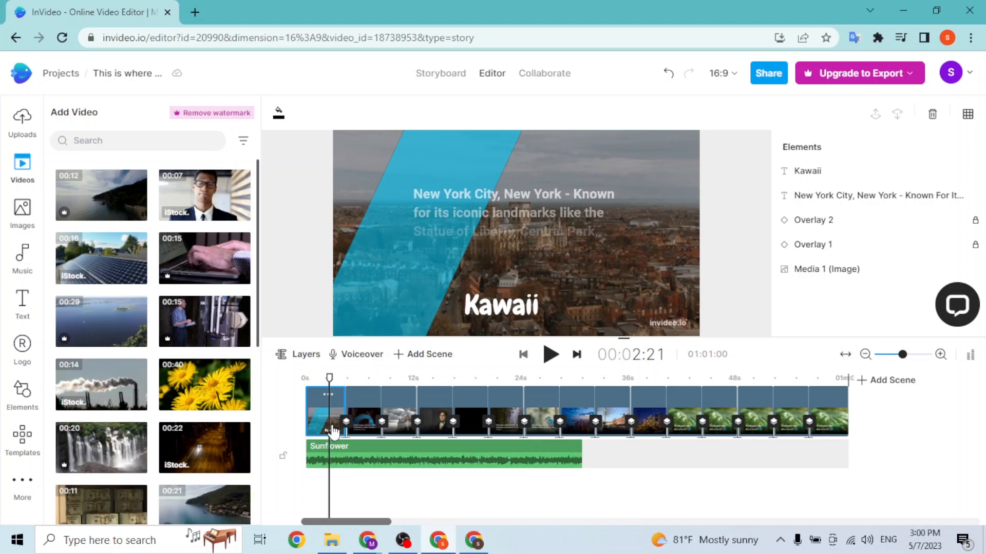
double_click(332, 431)
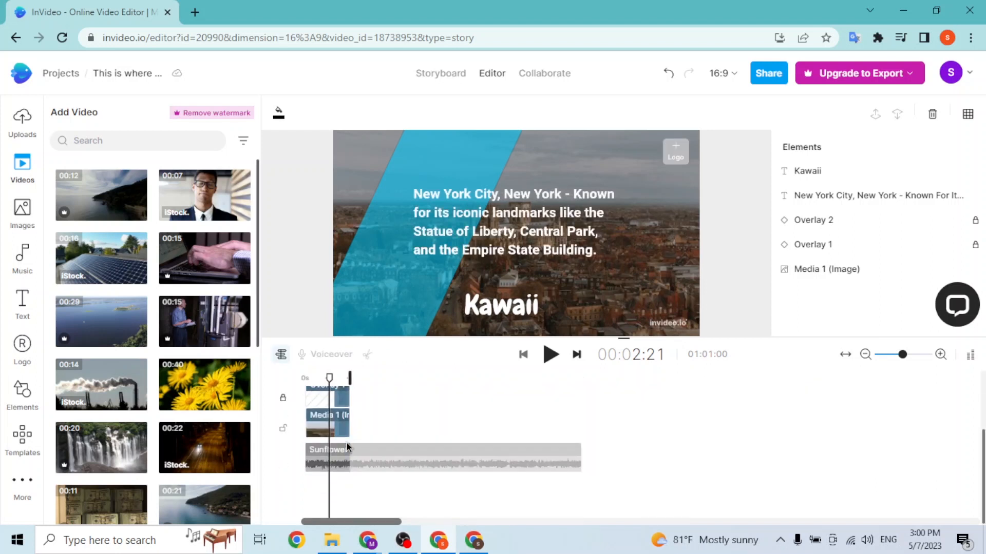
scroll(344, 443, "up", 2)
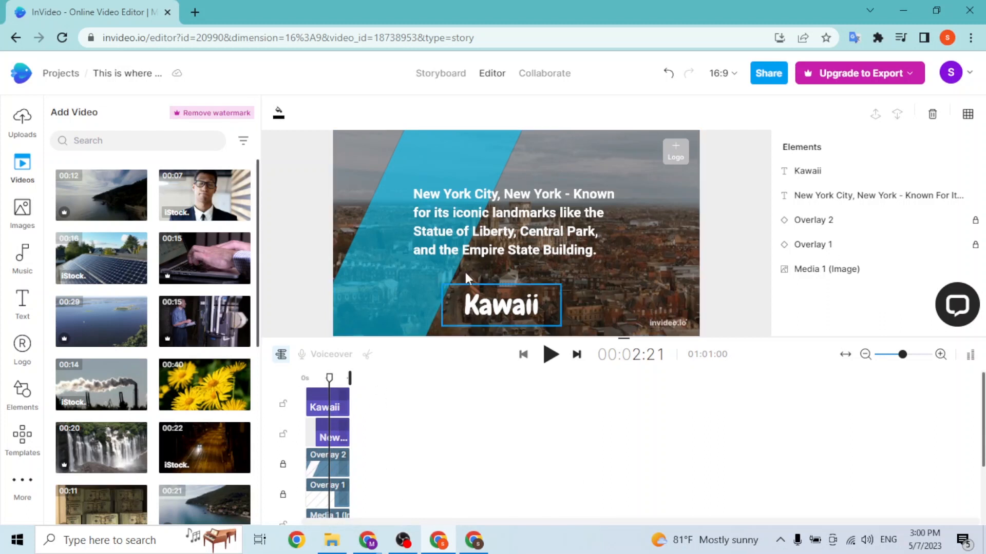
Step: Unlock the Overlay 1 and Overlay 2 layers of scene #1 and select Overlay 2
left_click(283, 497)
left_click(283, 494)
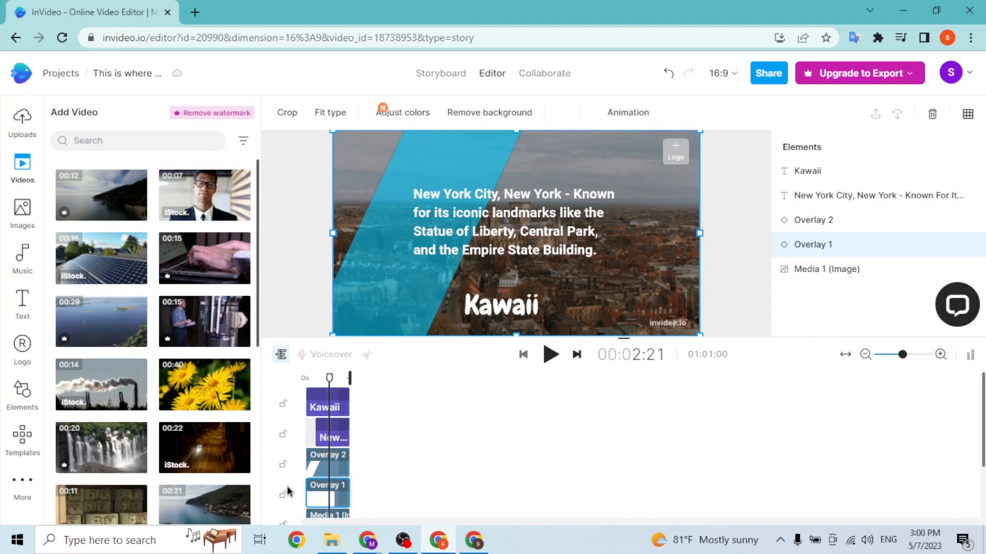
left_click(284, 496)
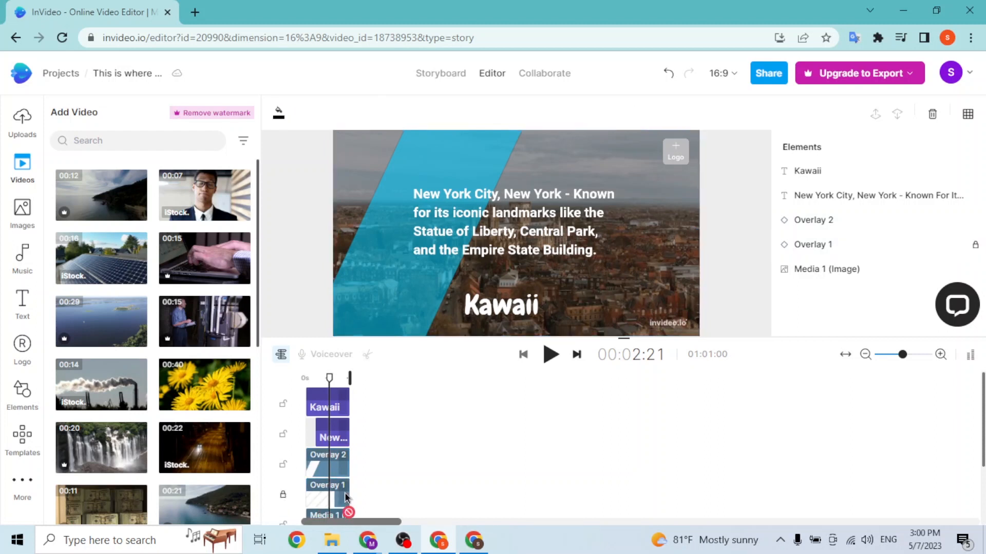
left_click(283, 465)
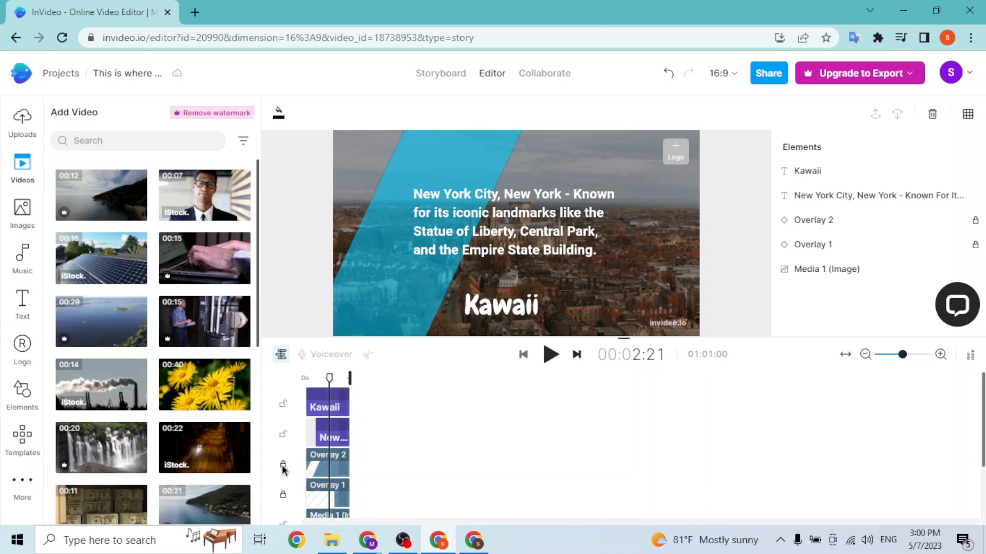
key("ctrl+z")
key("ctrl+z")
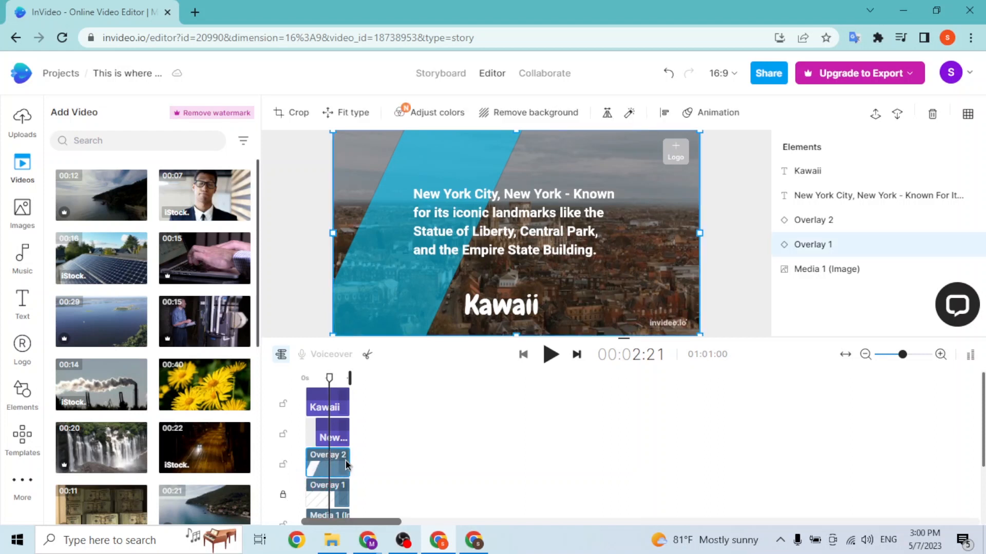
left_click_drag(339, 466, 317, 469)
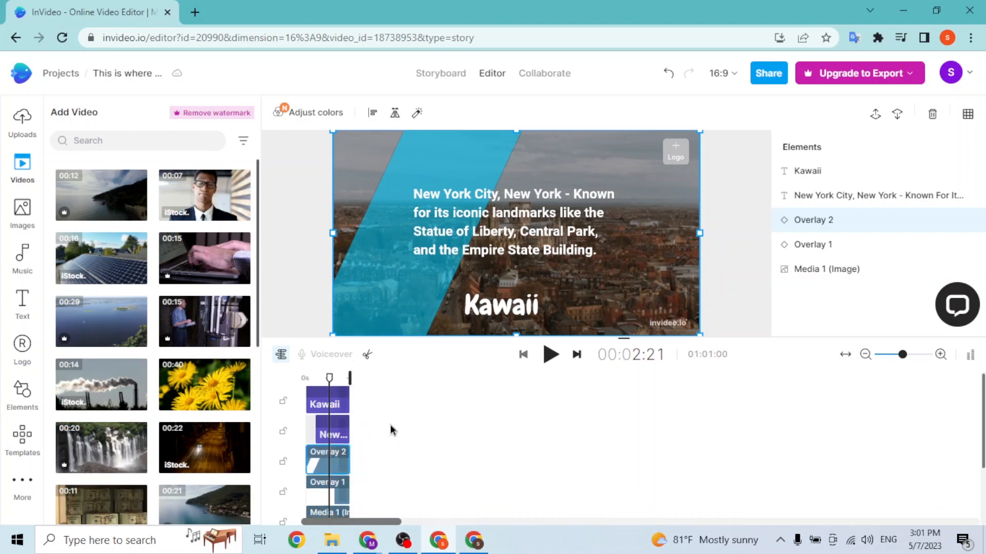
Step: Look through the layers of scene #1 and the list of scenes, and switch the layer timeline to scene #15
scroll(391, 431, "down", 2)
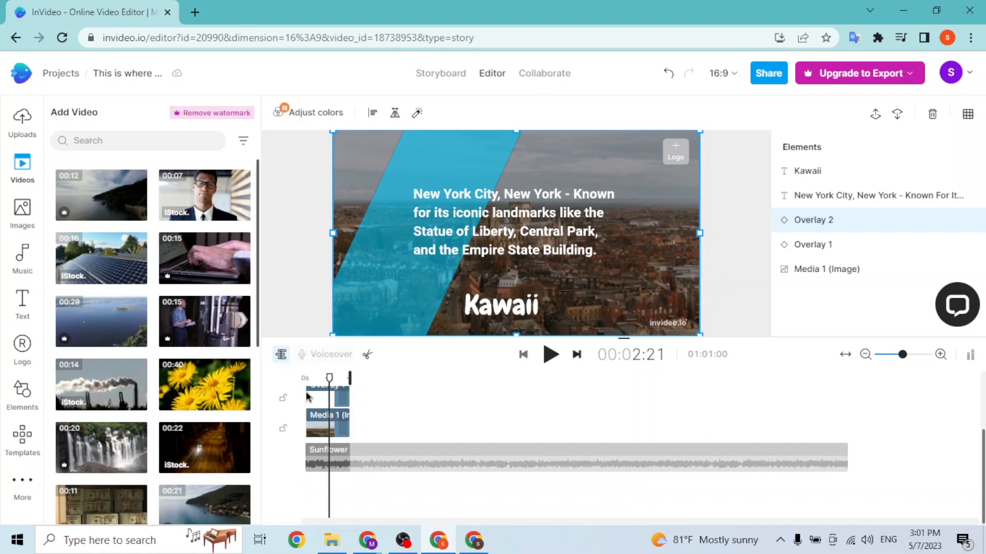
left_click(280, 359)
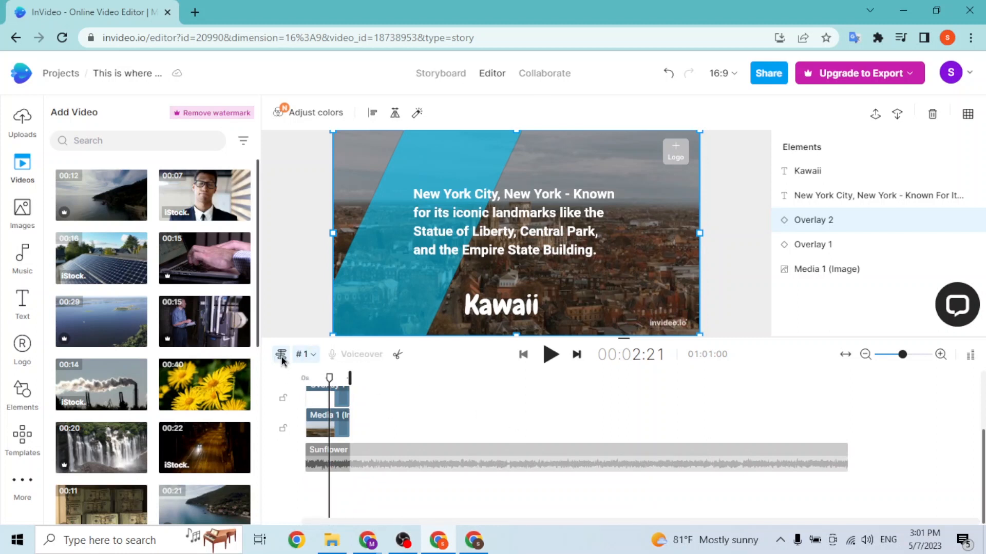
mouse_move(283, 364)
left_click(304, 355)
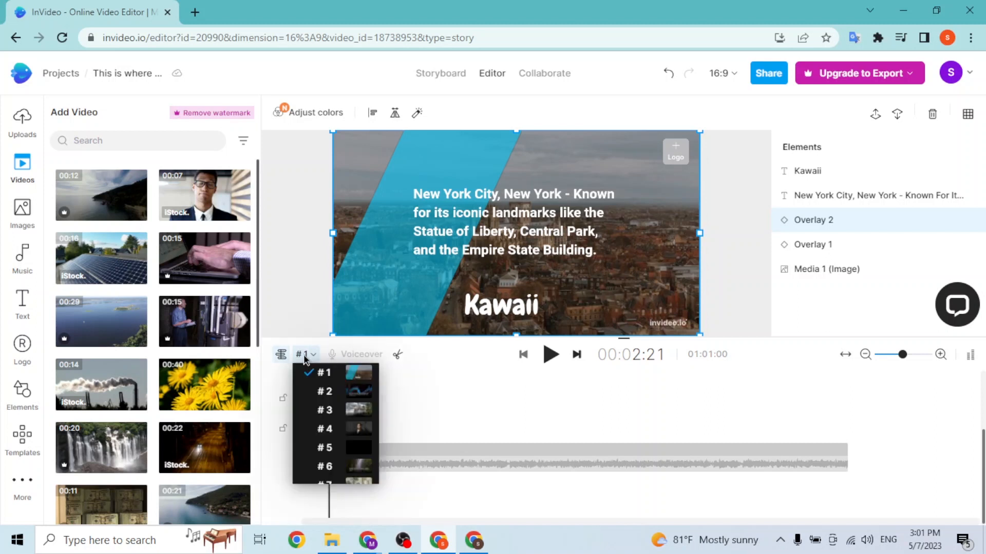
scroll(318, 393, "down", 5)
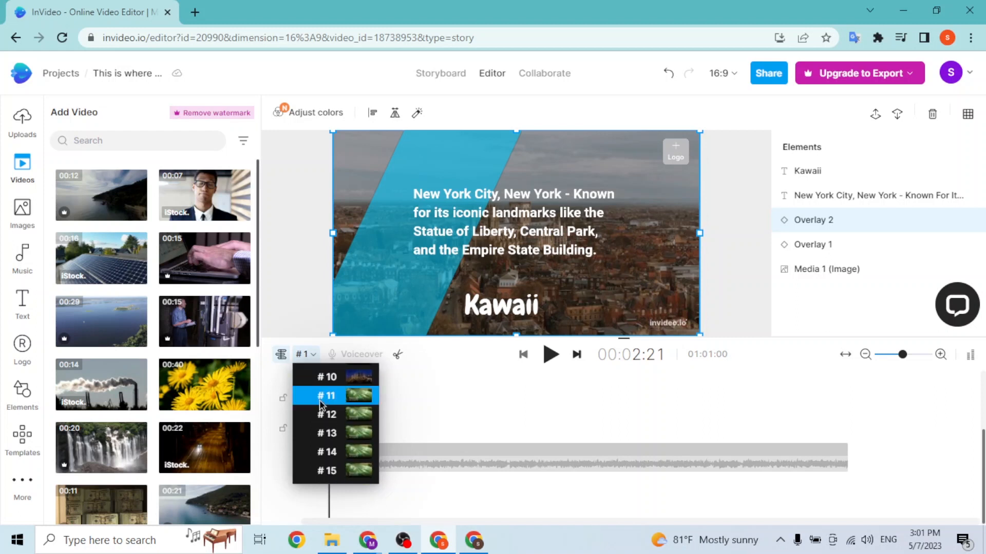
scroll(319, 406, "up", 5)
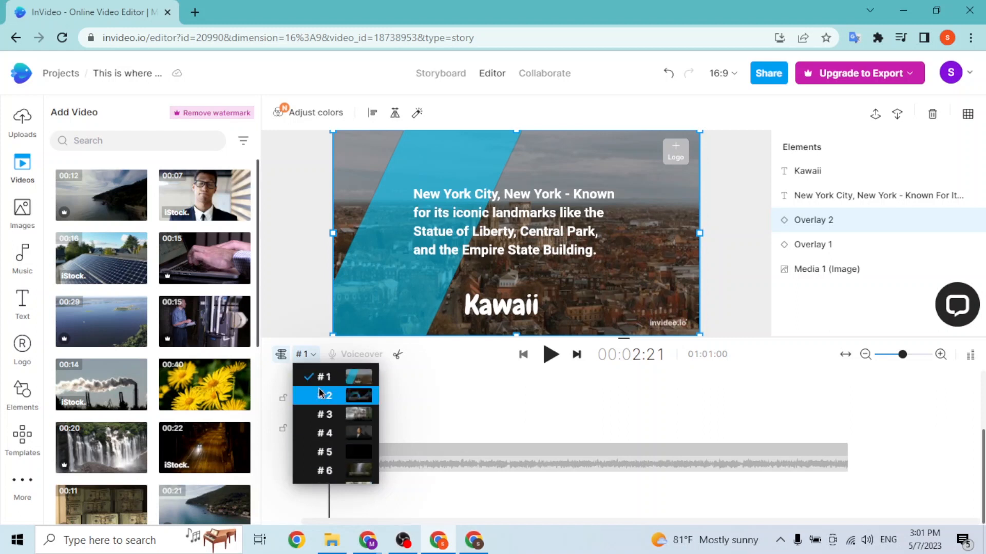
scroll(320, 393, "down", 5)
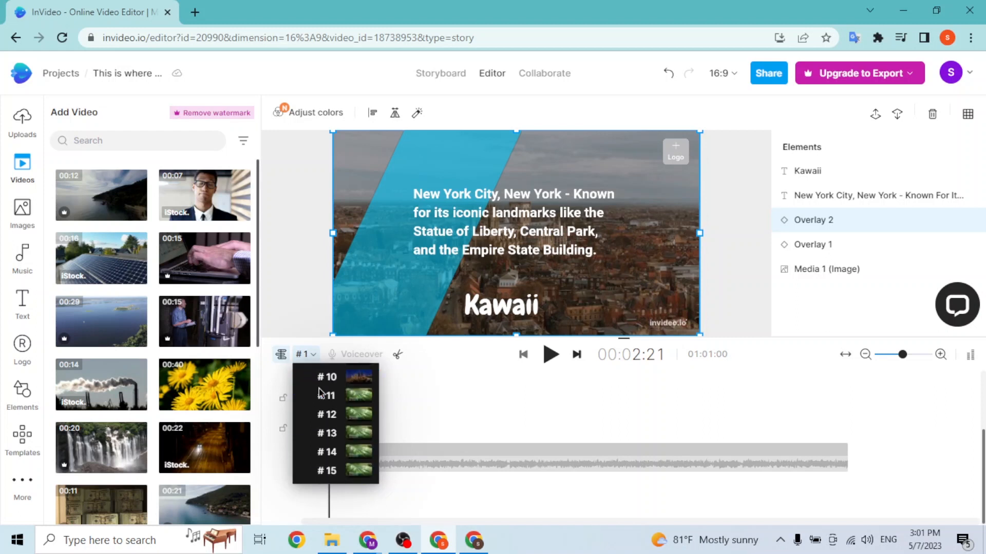
left_click(317, 479)
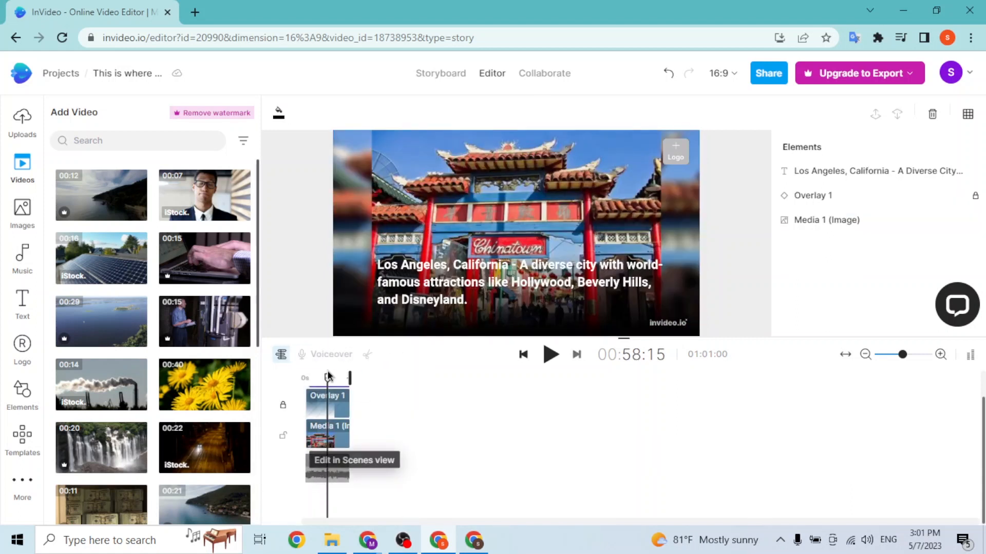
Step: Toggle the timeline between the scenes view and the layers of scene #15, ending in the scenes view
mouse_move(281, 356)
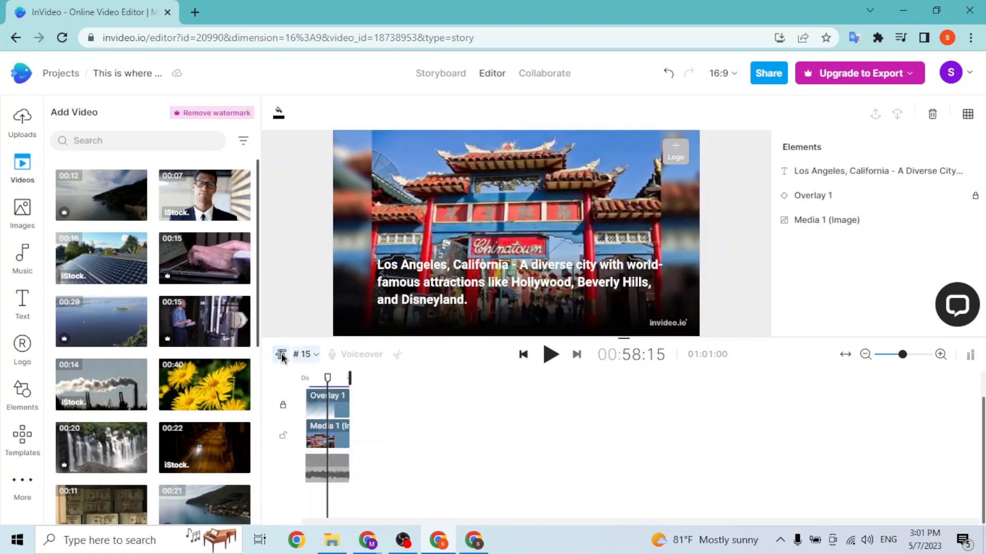
left_click(281, 355)
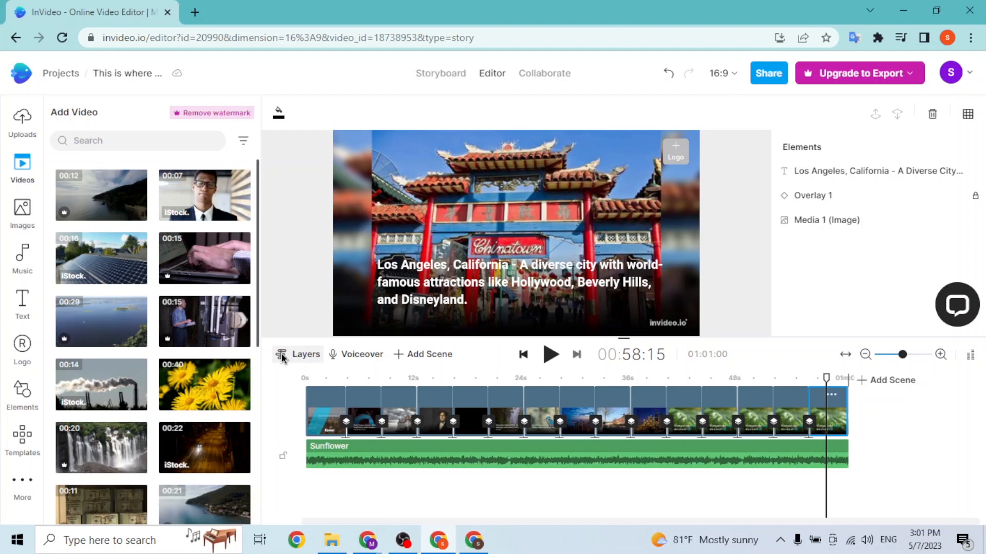
left_click(282, 355)
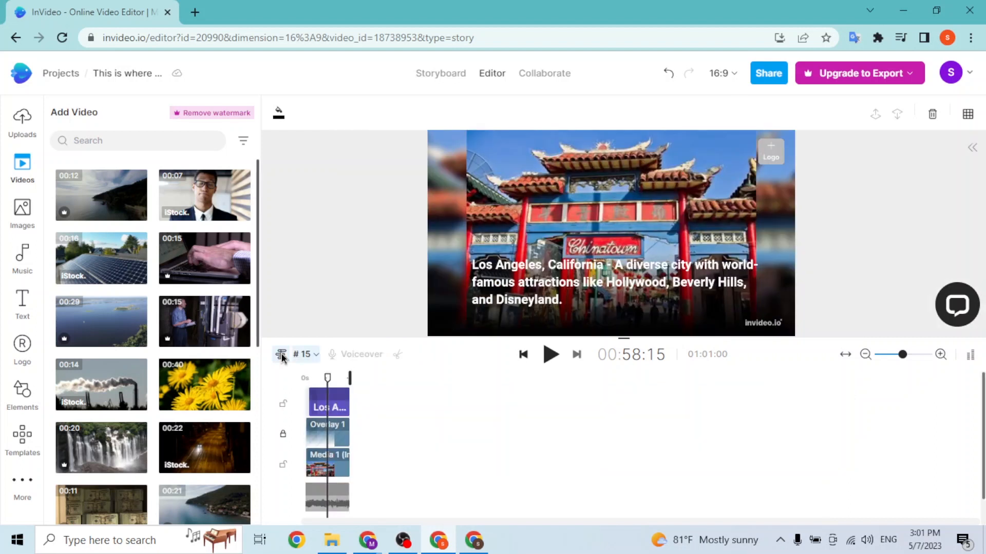
left_click(282, 356)
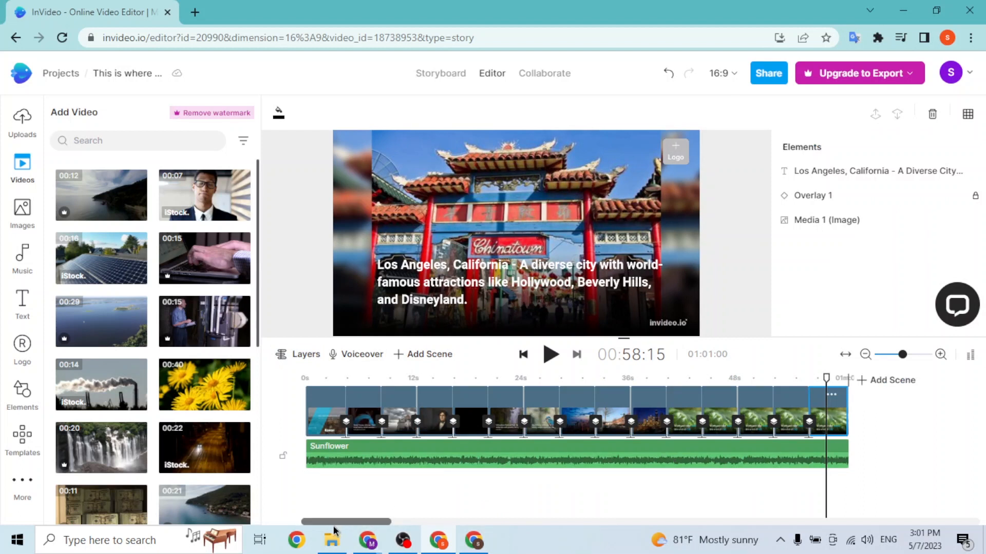
Step: Delete the Sunflower music track and add Half of Your Heart (Instrumental) from the Angry mood in its place
left_click(393, 457)
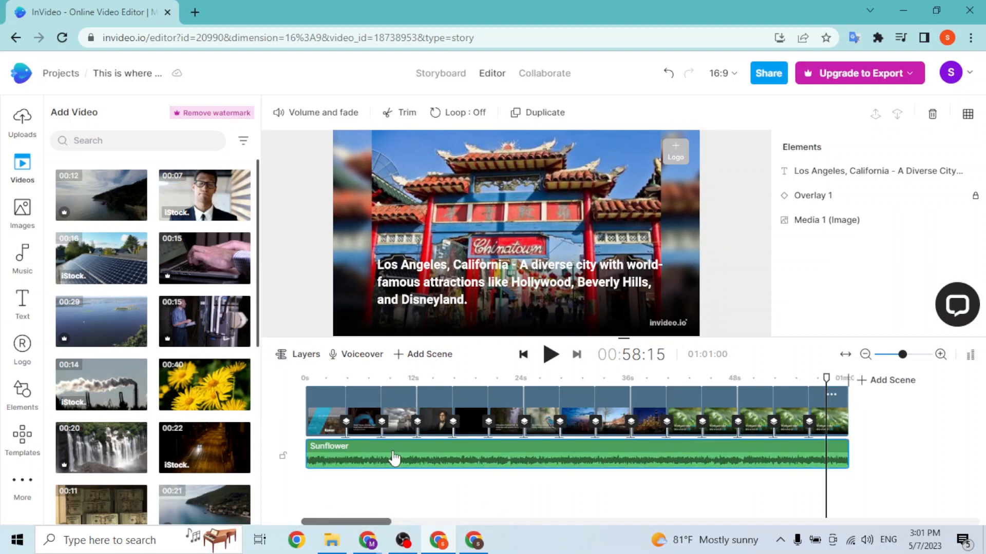
key("Delete")
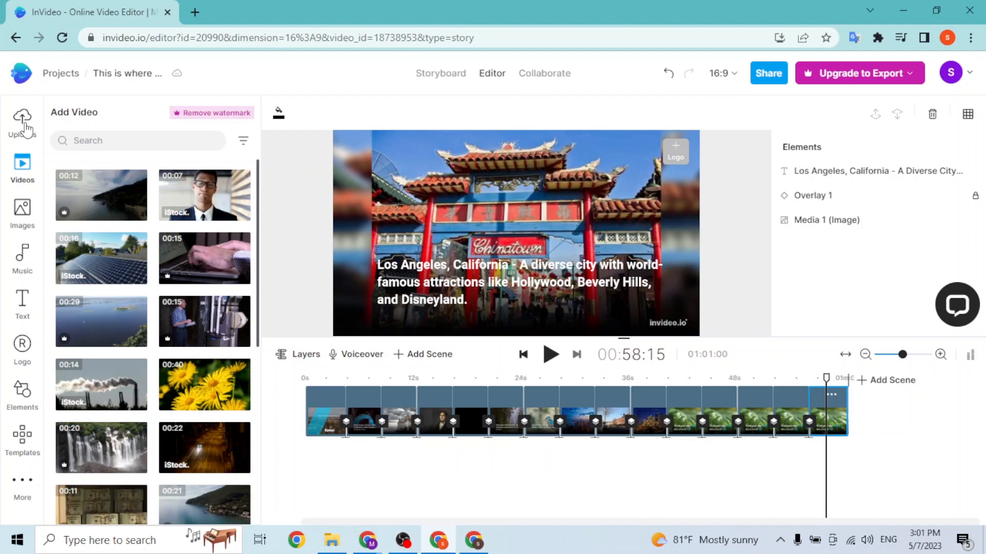
left_click(22, 121)
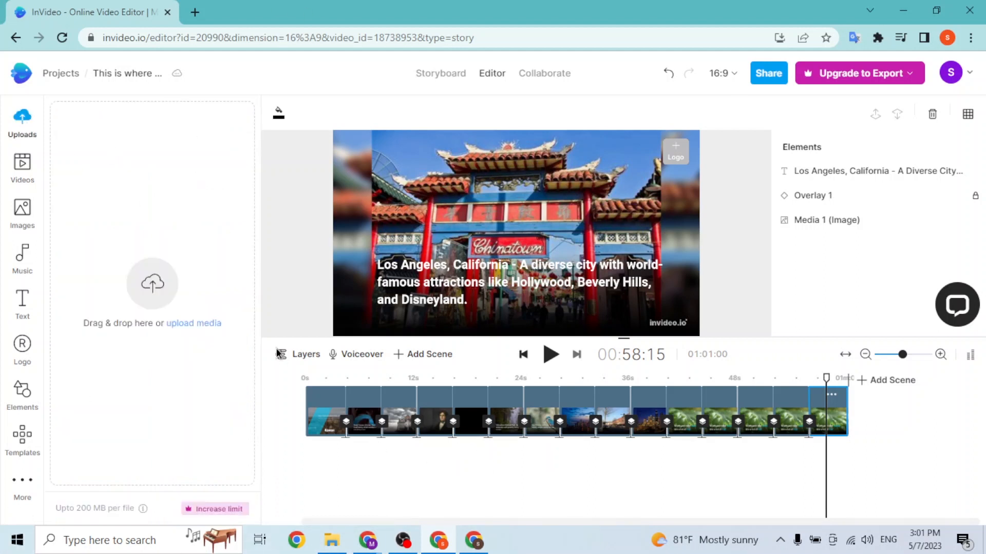
left_click(27, 269)
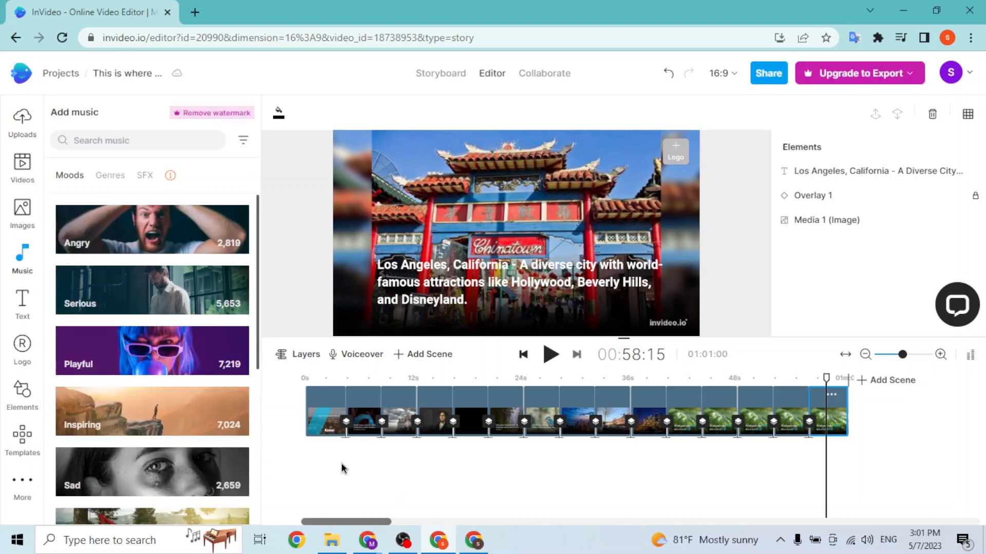
left_click(161, 233)
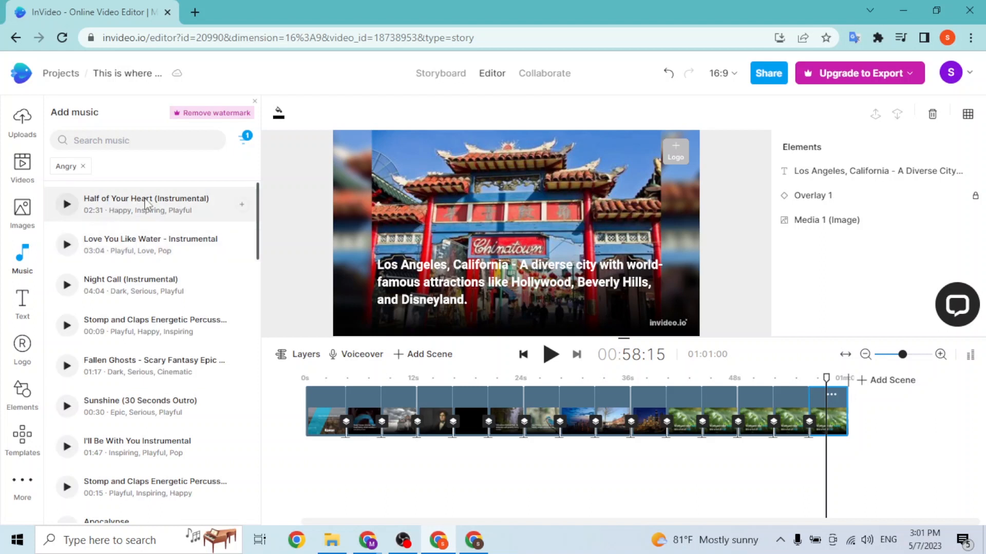
left_click(242, 204)
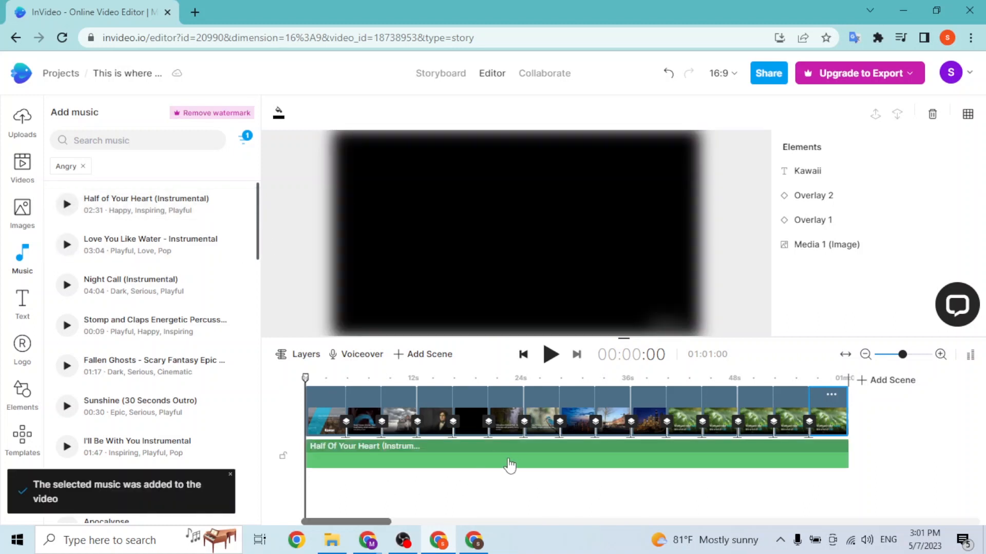
left_click_drag(402, 447, 540, 461)
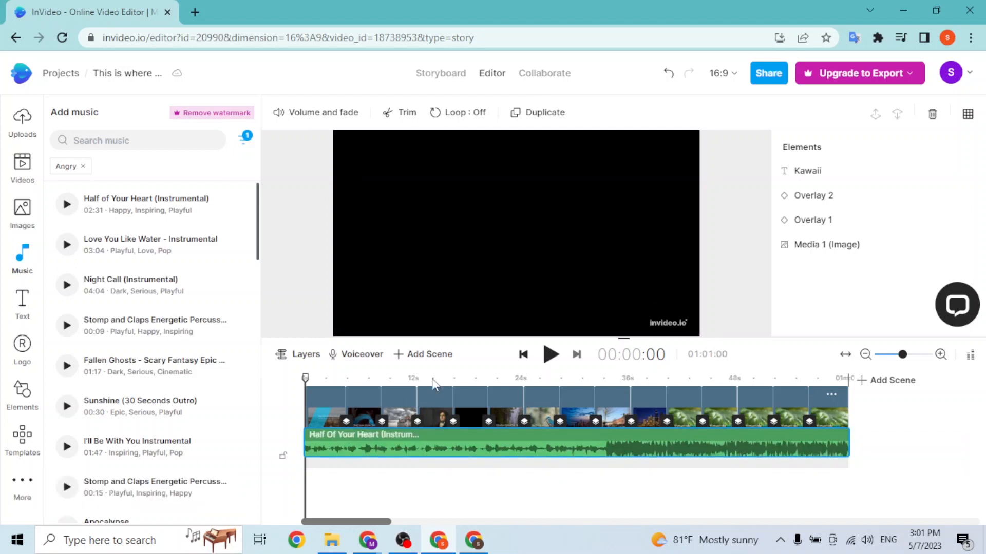
Step: Add a blank scene at the end of the video, inspect its layers and delete it again
left_click(409, 351)
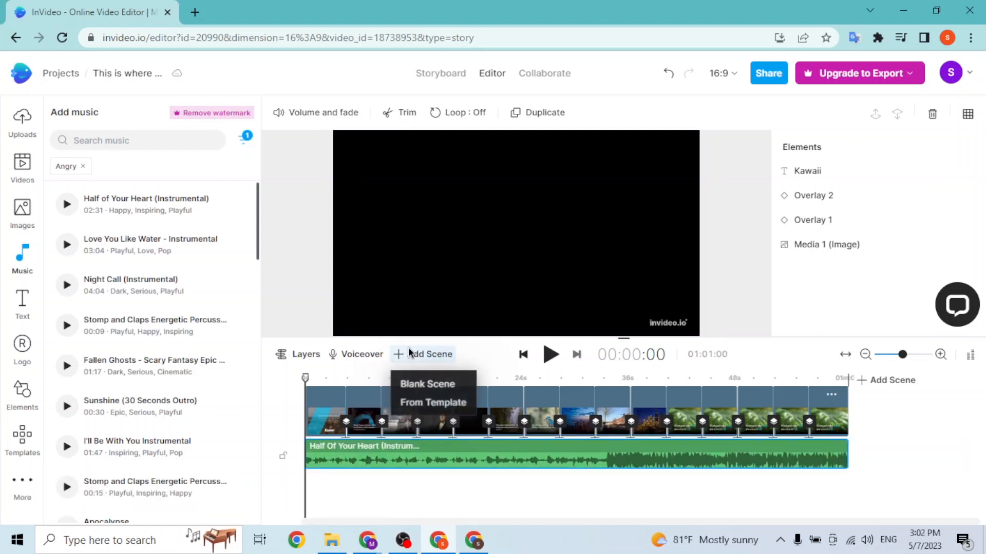
left_click(424, 387)
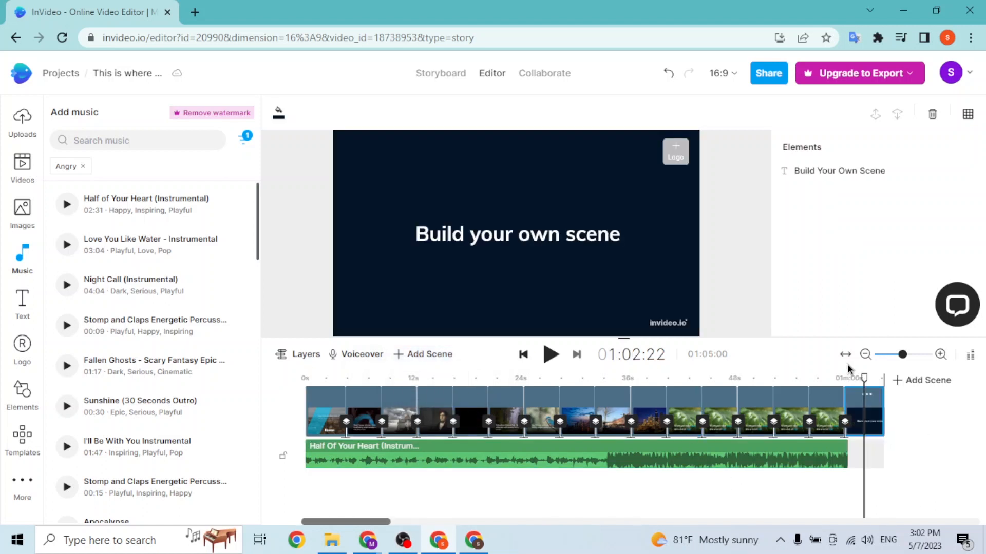
left_click_drag(862, 380, 556, 402)
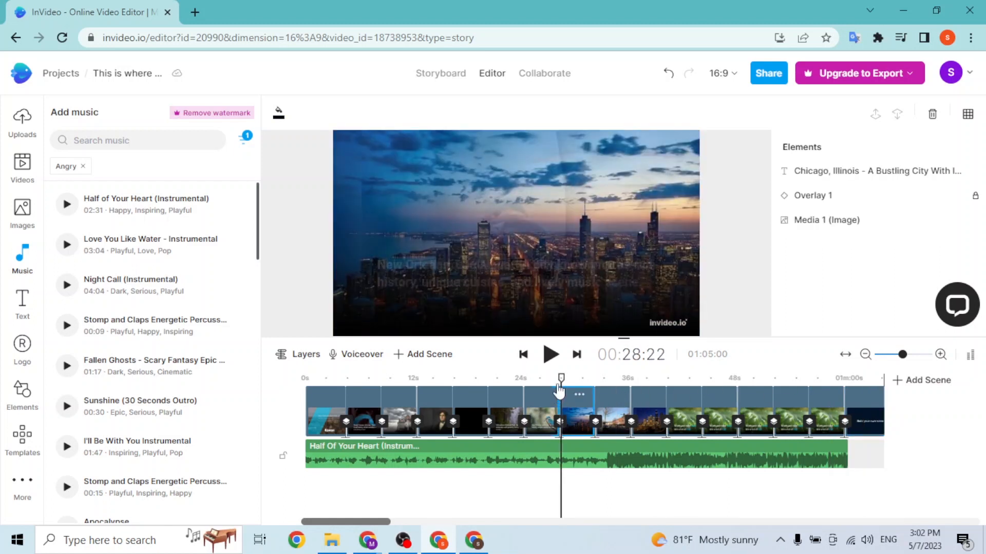
double_click(866, 424)
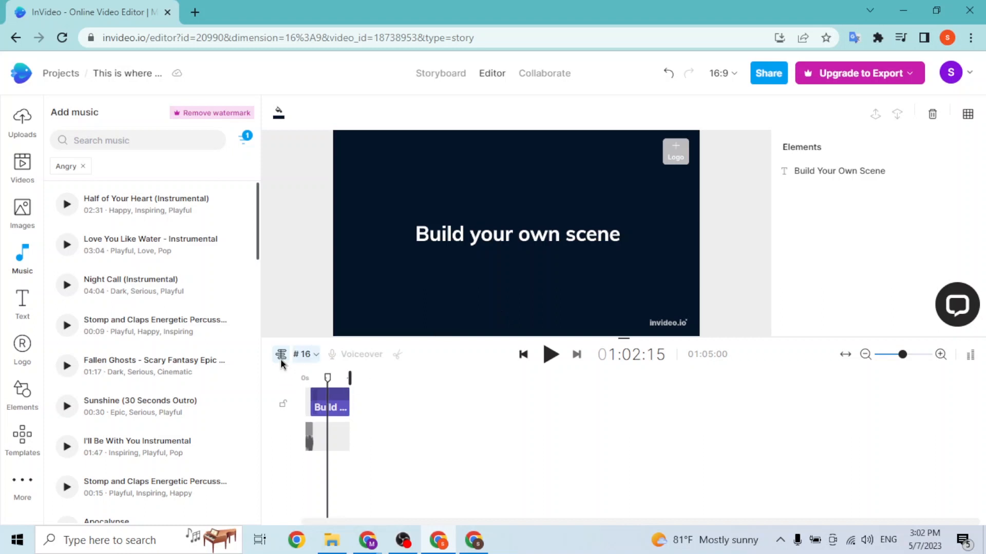
left_click(873, 456)
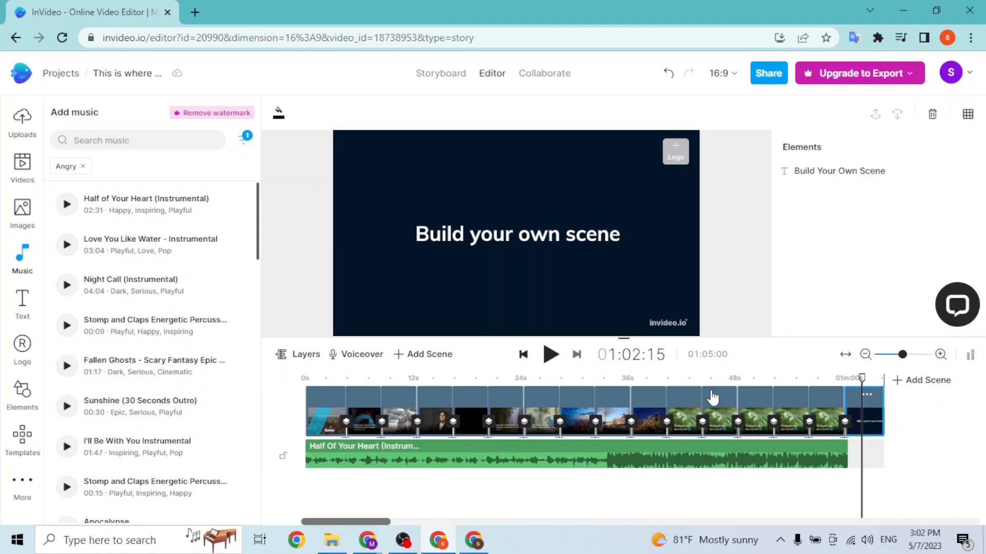
key("Delete")
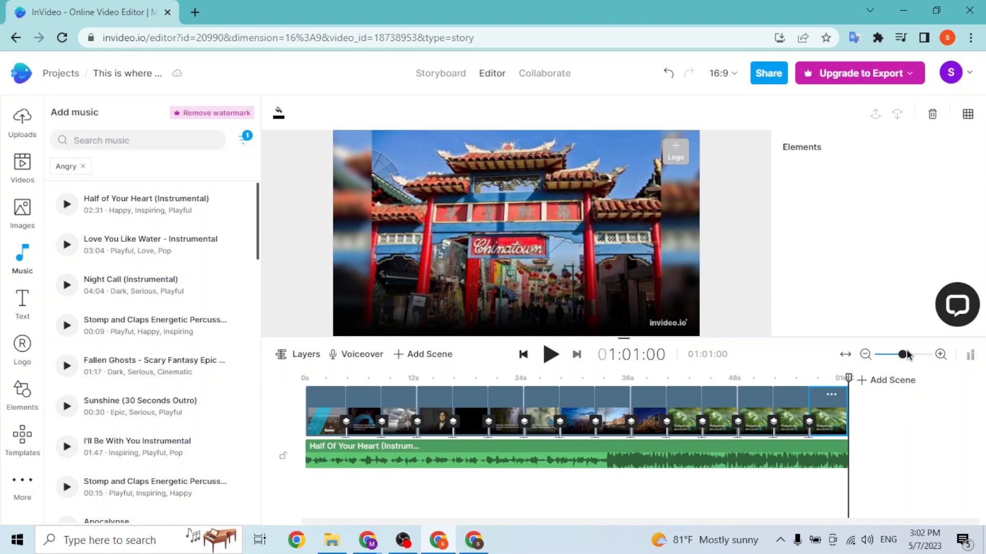
Step: Try a closer timeline zoom, zoom out to show all scenes more compactly, and move the playhead to 00:16:23
left_click_drag(907, 354, 925, 355)
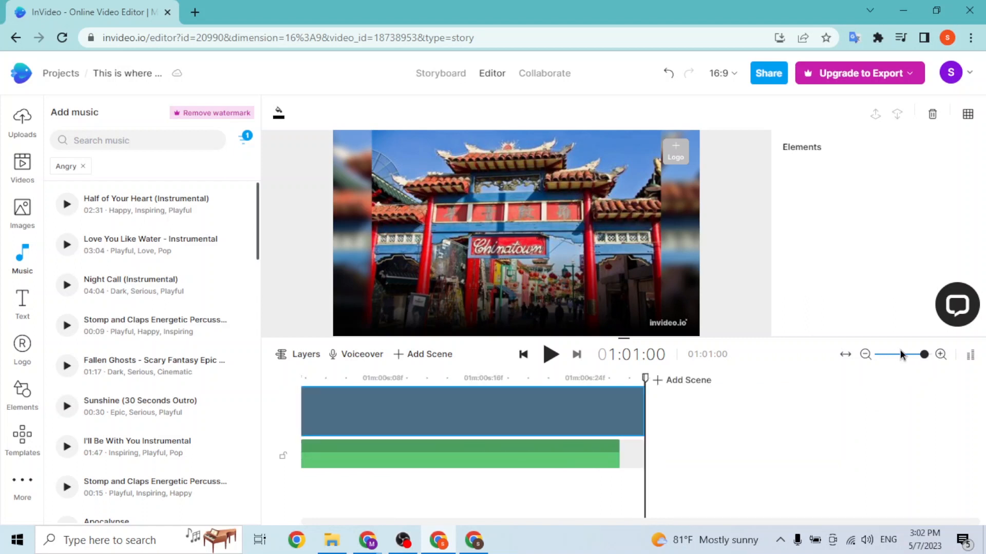
left_click(902, 355)
mouse_move(908, 354)
left_mouse_down()
mouse_move(884, 360)
mouse_move(898, 361)
left_mouse_up()
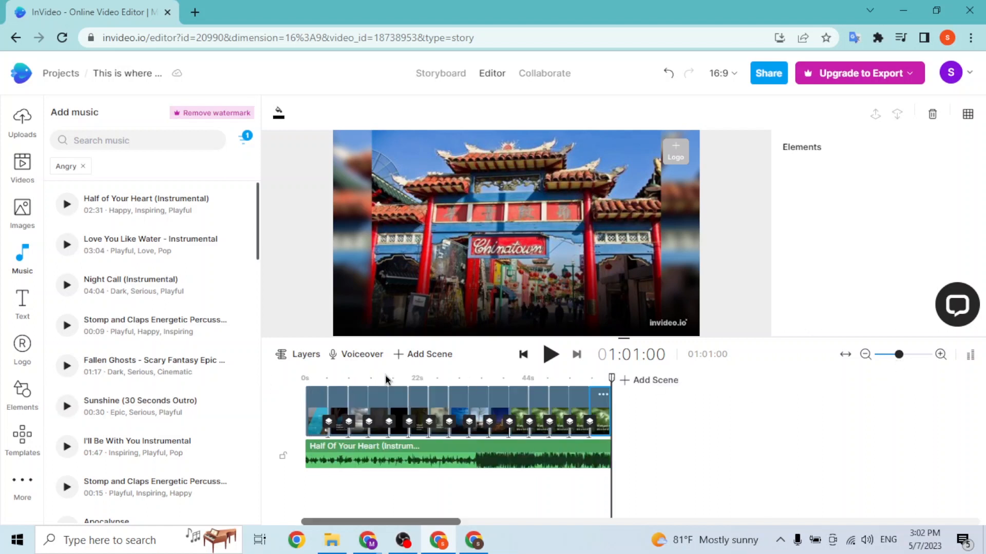
left_click(388, 379)
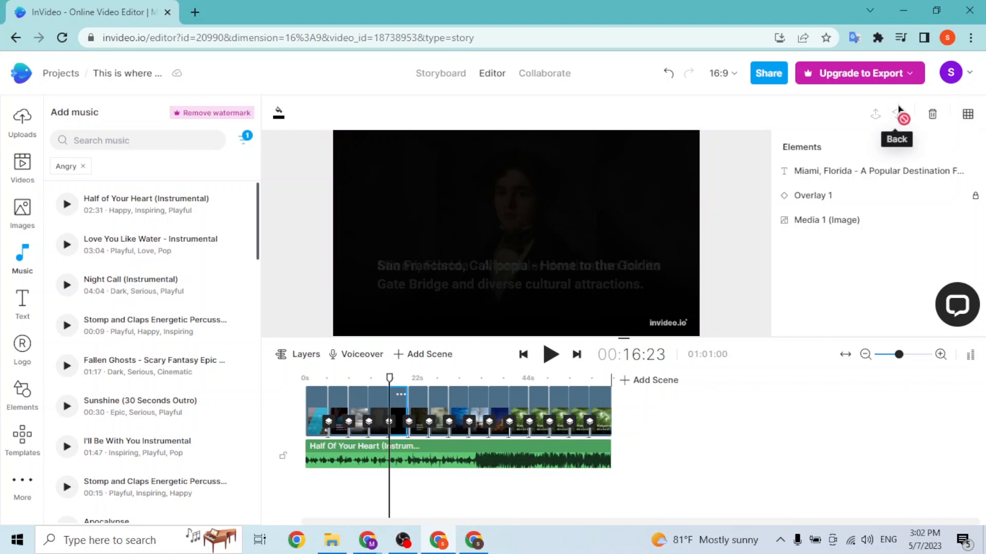
Step: Show and hide the audio meter, and move the playhead to 00:05:20 in the Grand Canyon scene
left_click(970, 358)
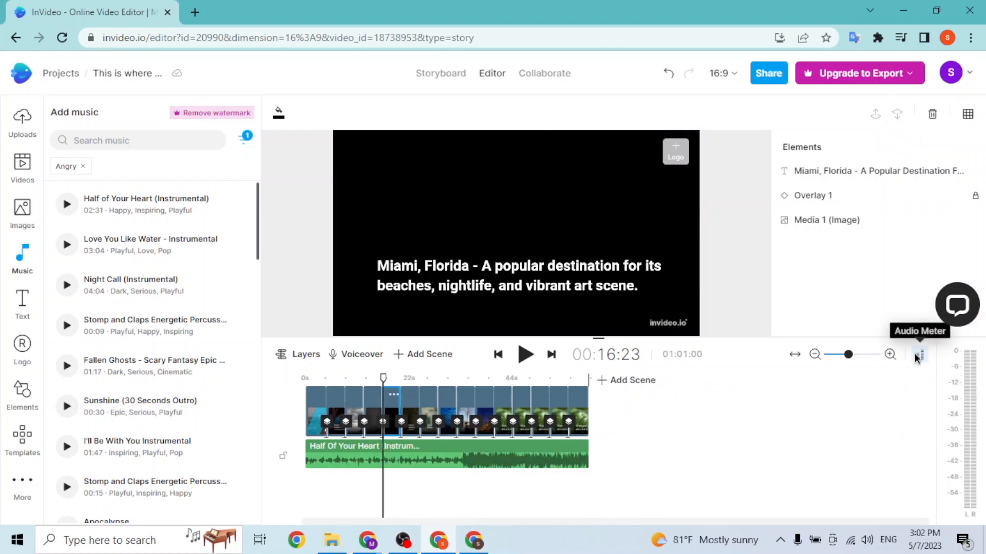
left_click(918, 355)
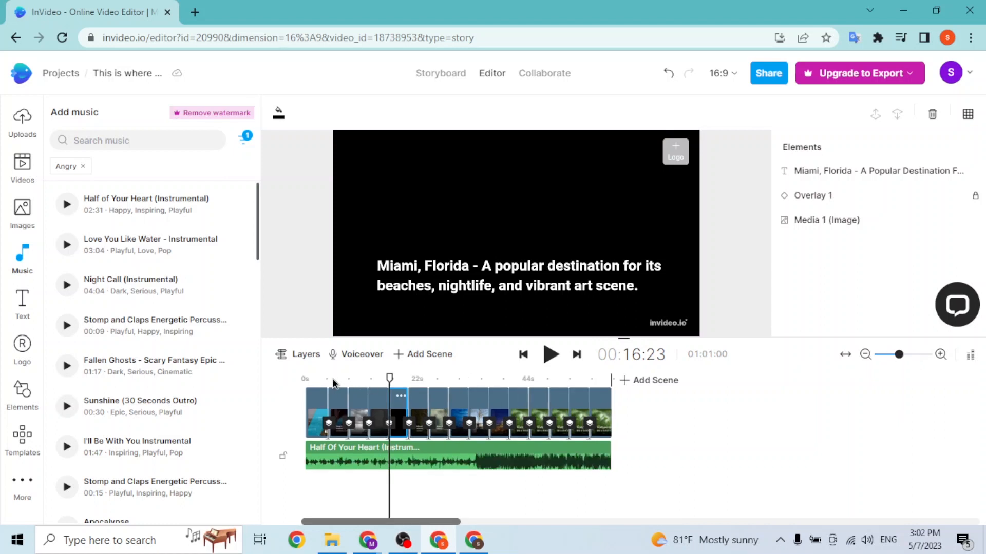
left_click(335, 379)
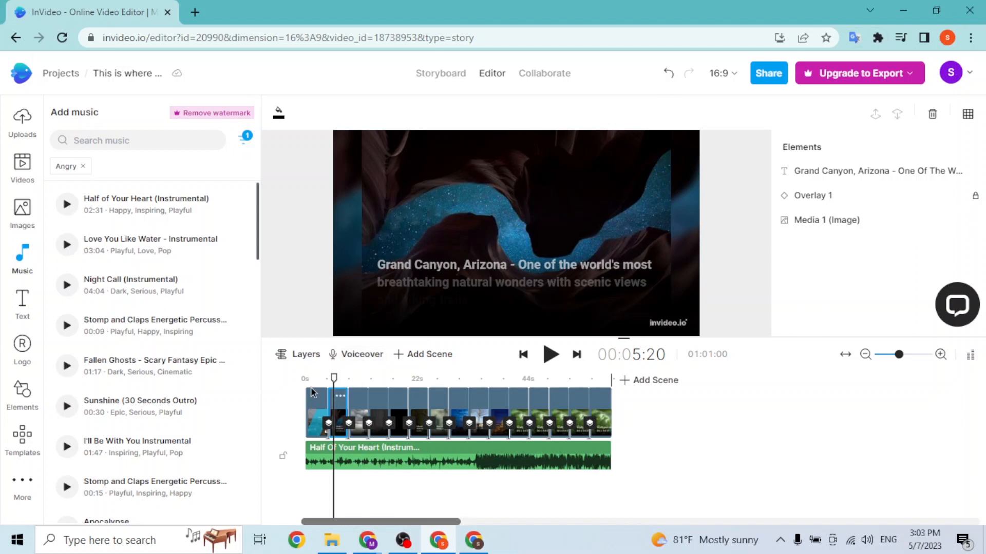
Step: Open the layers of the New York City scene and place the 12-second coastline stock video after its existing media
left_click(319, 416)
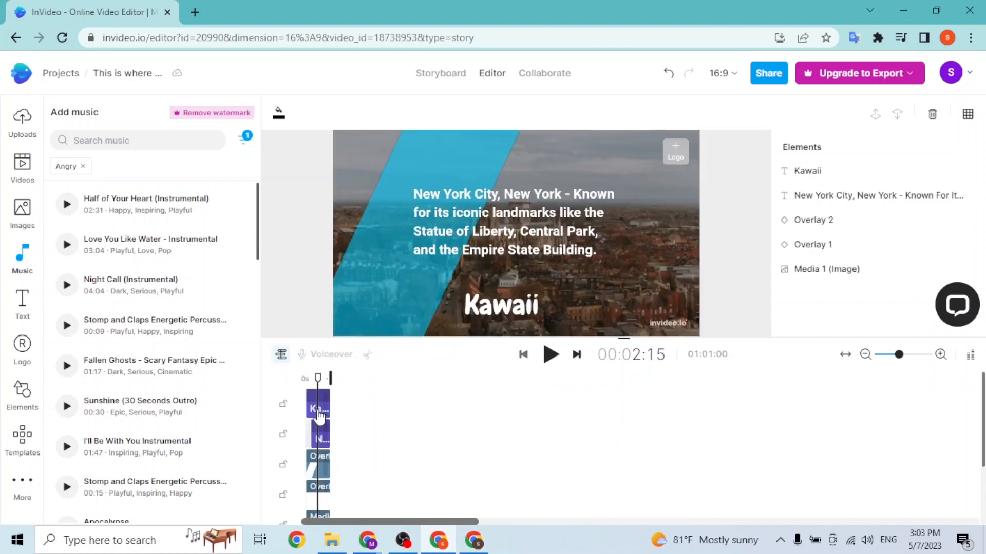
left_click(23, 167)
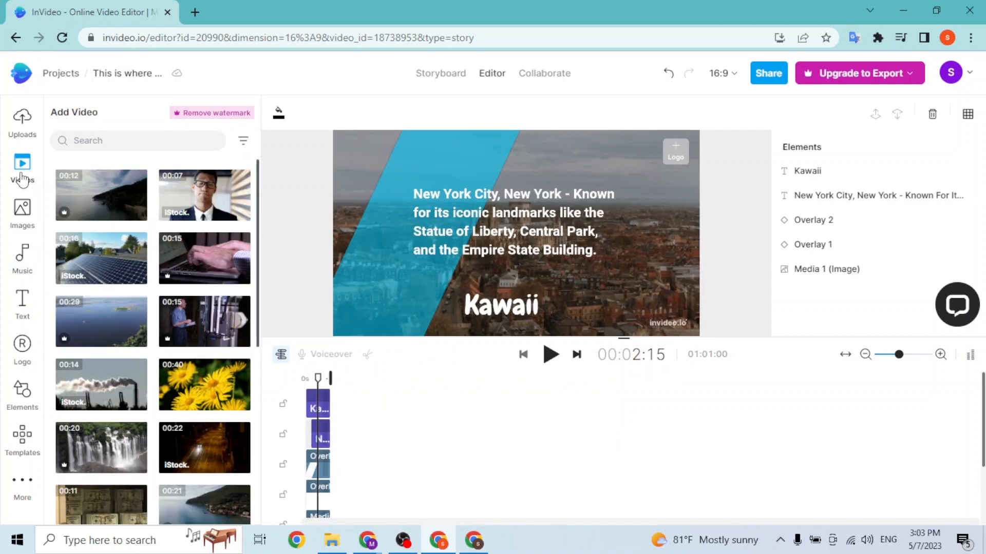
scroll(414, 471, "down", 2)
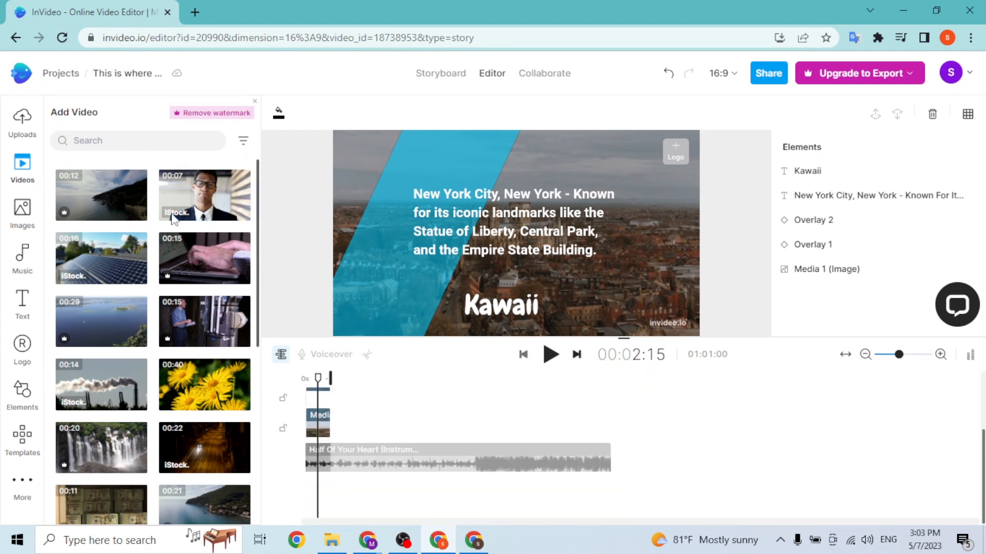
left_click_drag(358, 452, 328, 417)
Step: Trim the coastline video to a section of about 4.8 seconds starting at about 4.5 s, and add it to the scene
scroll(605, 363, "down", 1)
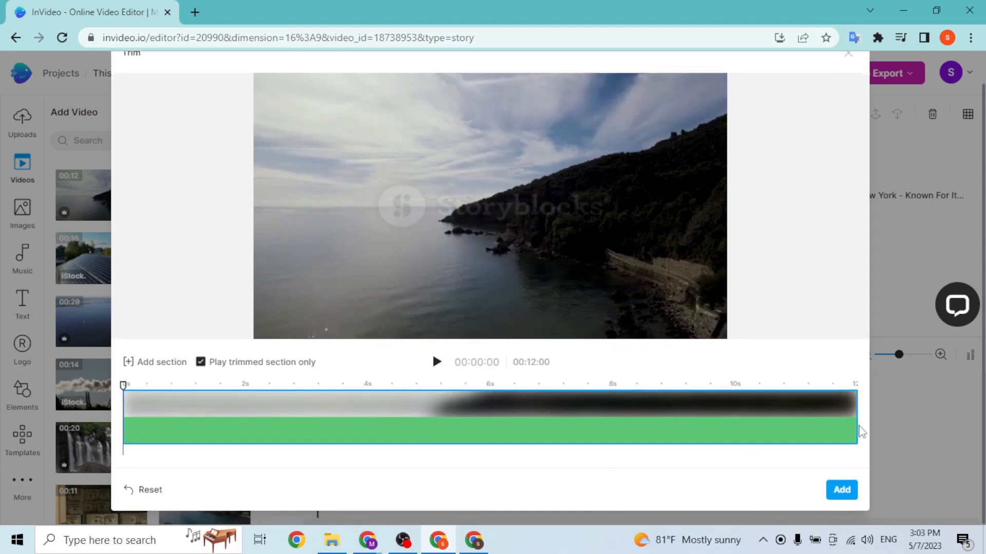
left_click_drag(855, 421, 616, 421)
left_click_drag(125, 405, 338, 404)
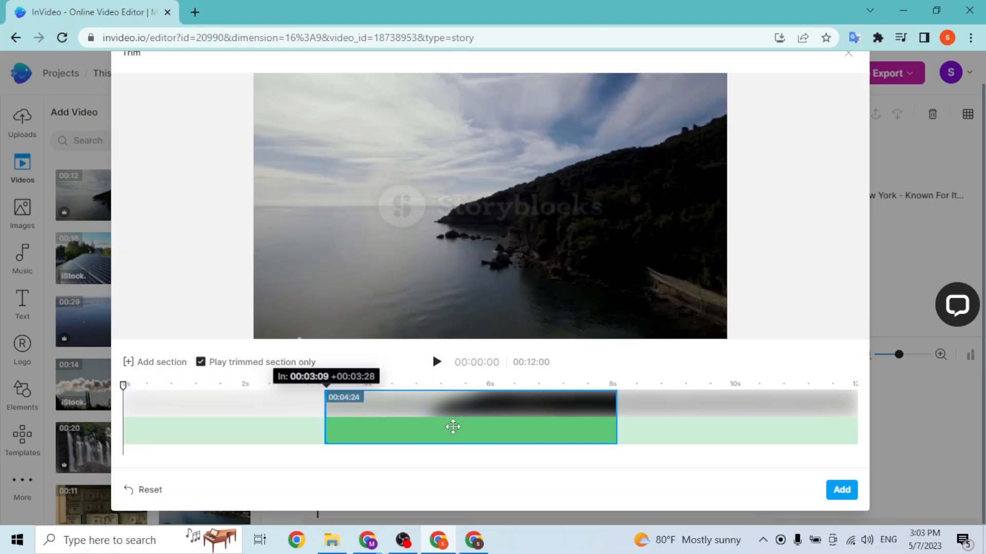
left_click_drag(574, 429, 536, 429)
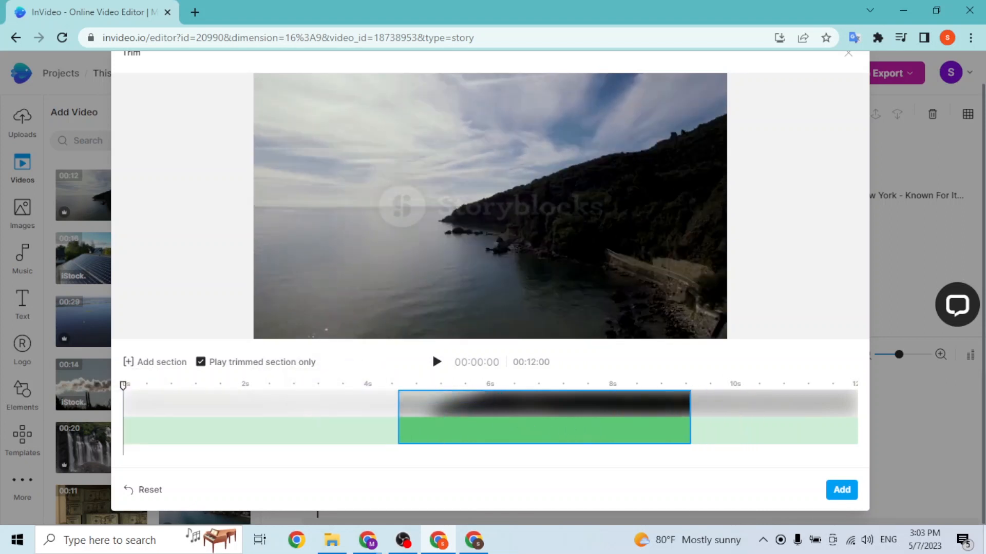
left_click(840, 490)
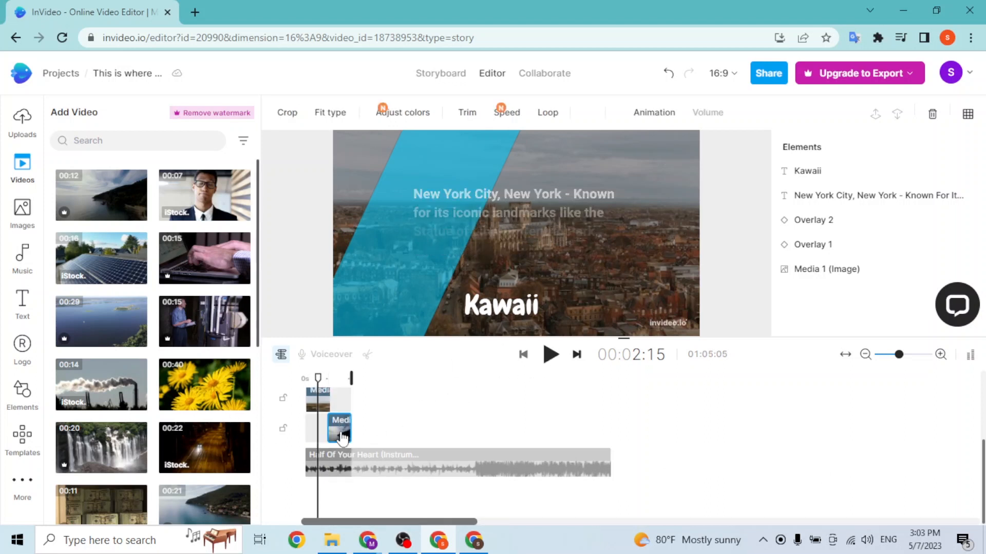
Step: Enlarge the coastline video at 00:06:29 until it fills the canvas, and return the playhead to 00:03:11
left_click(339, 378)
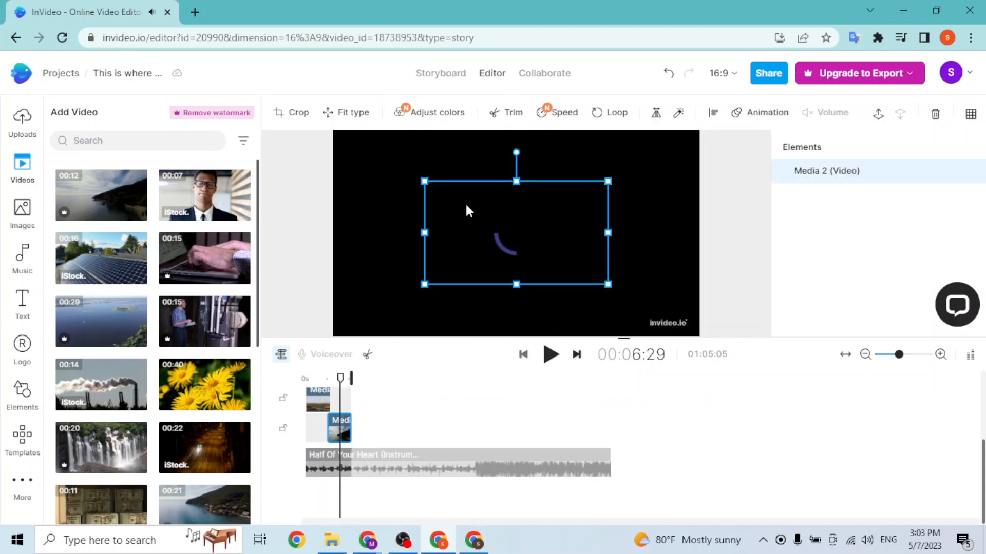
left_click_drag(424, 181, 332, 131)
left_click(607, 282)
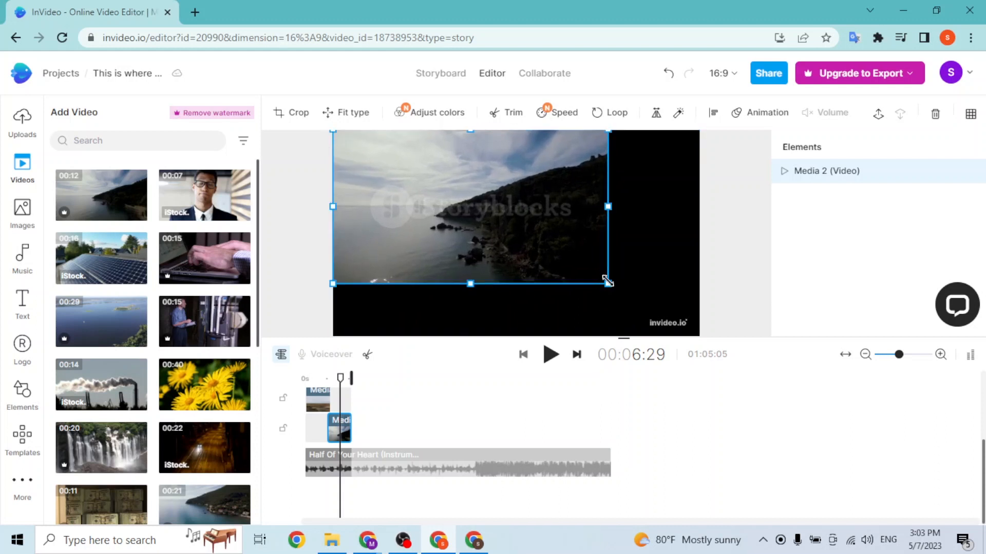
left_click_drag(609, 283, 715, 343)
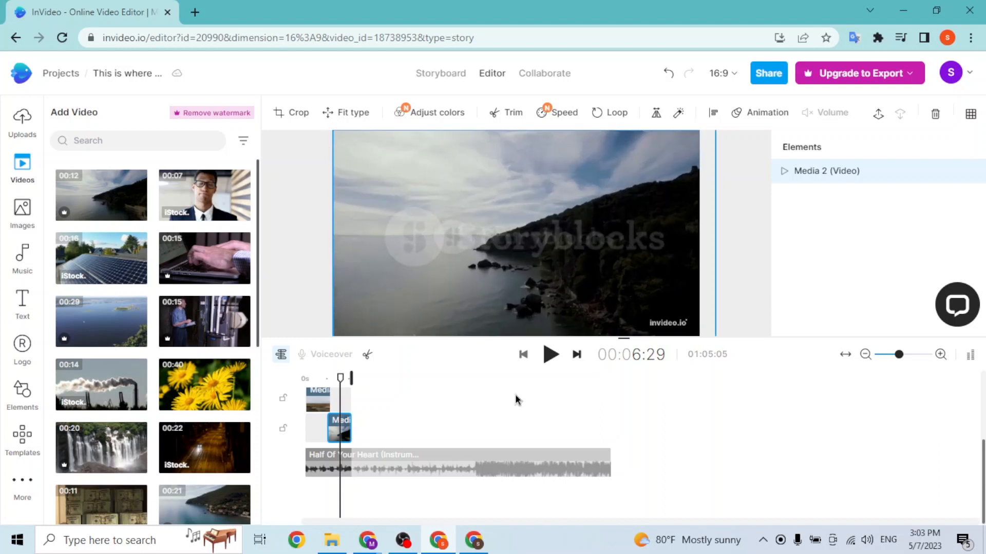
left_click(321, 393)
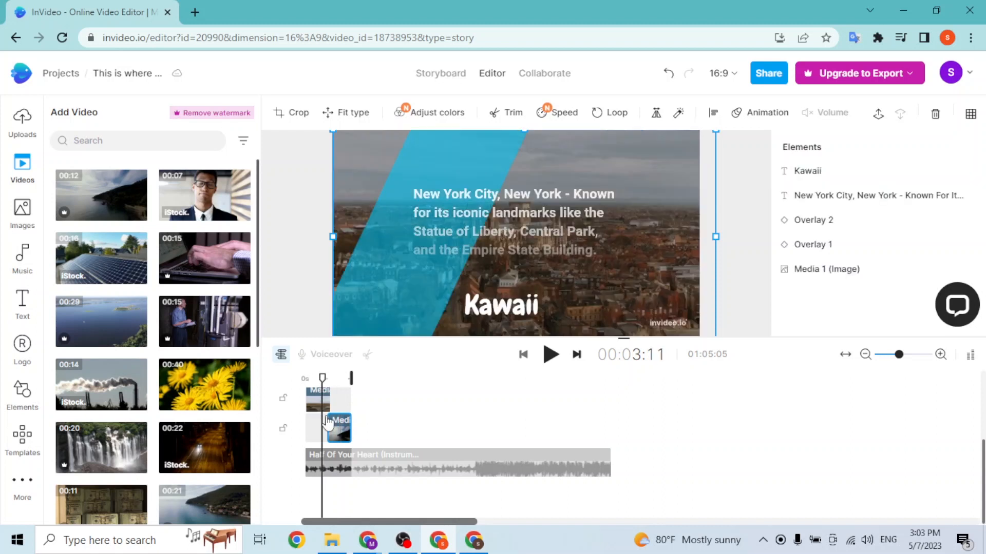
Step: Add the 15-second technician stock video after the coastline clip, trimmed to its first 8.8 seconds or so
scroll(337, 479, "down", 2)
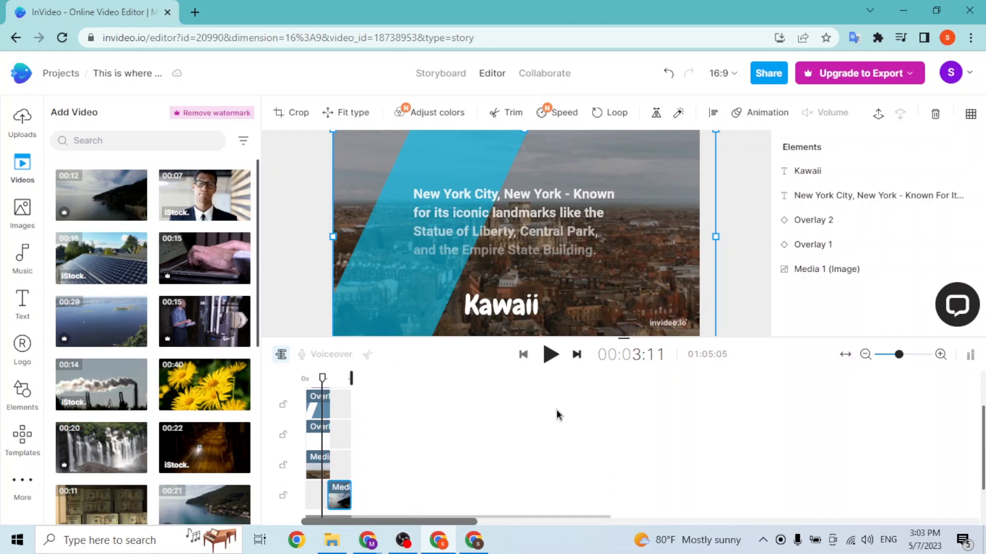
scroll(522, 433, "down", 2)
left_click_drag(221, 321, 353, 417)
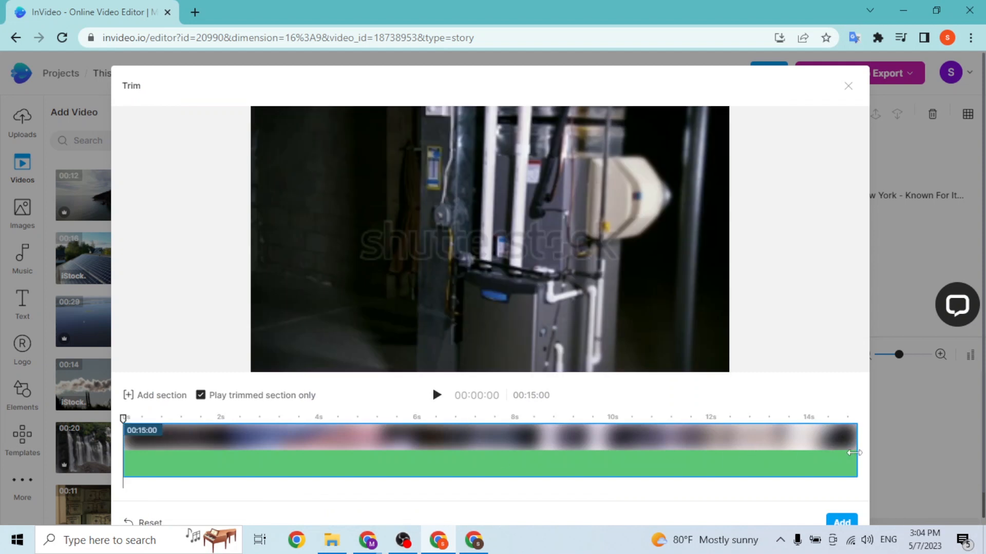
left_click_drag(856, 454, 553, 451)
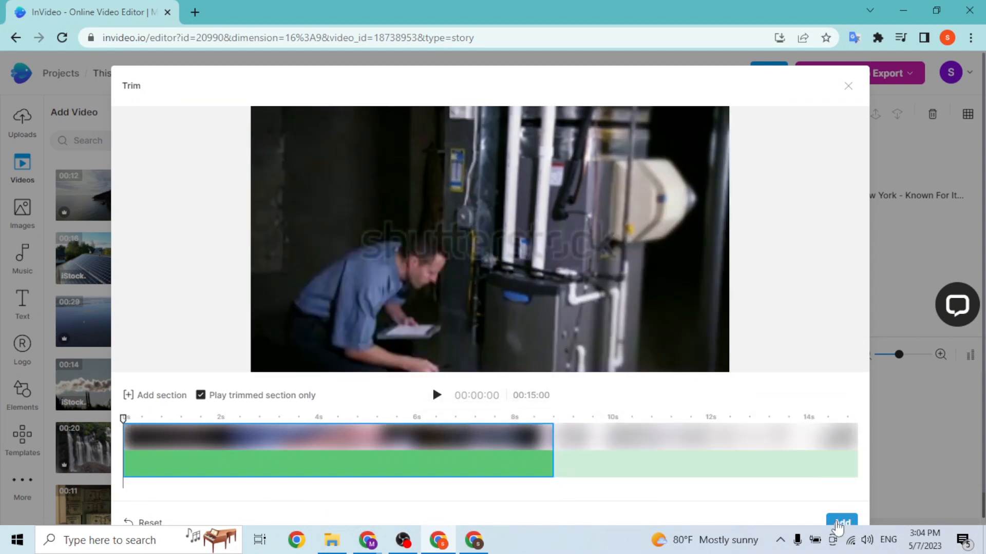
left_click(822, 521)
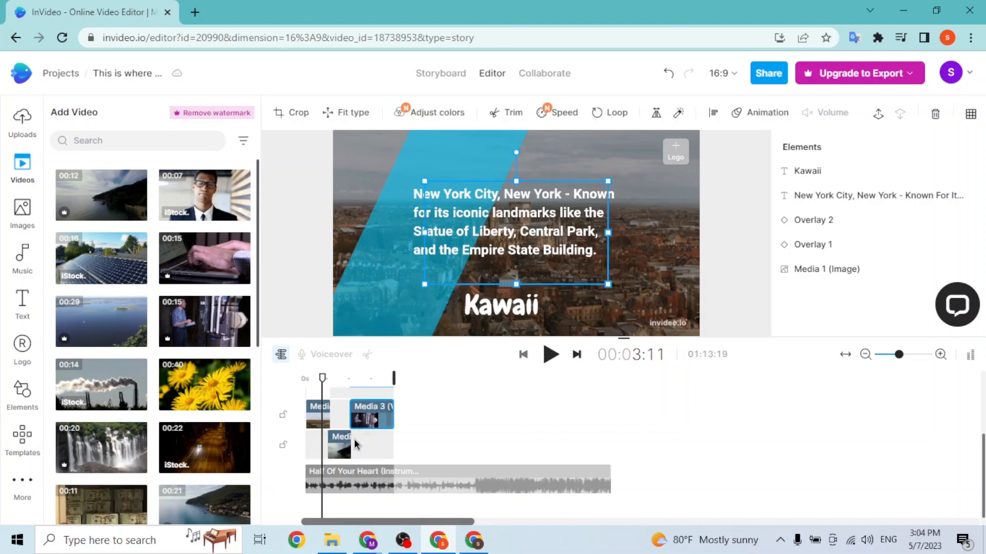
Step: Reorder the two clips so the technician video starts at 00:05:00 and the coastline video follows it, and return to the scene timeline
left_click(425, 444)
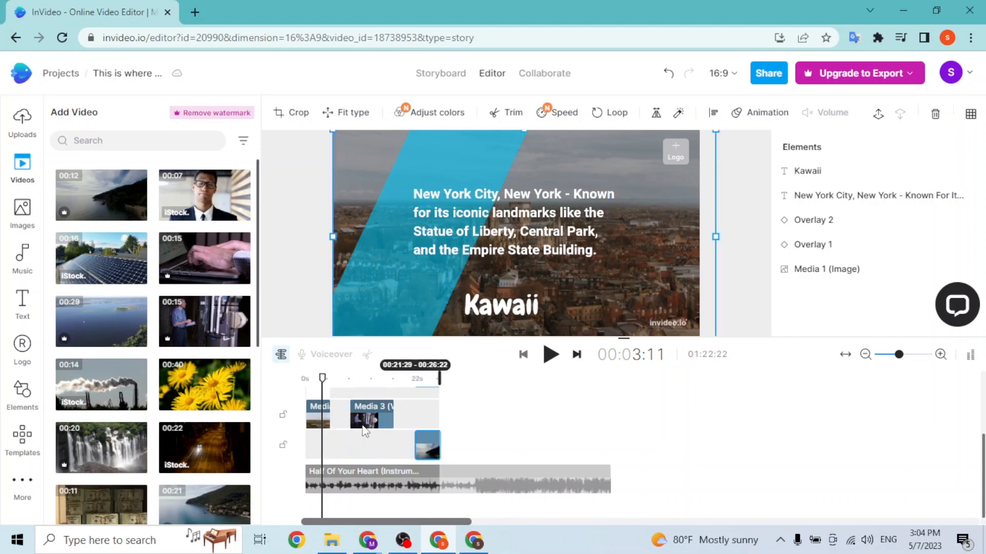
left_click_drag(362, 424, 343, 443)
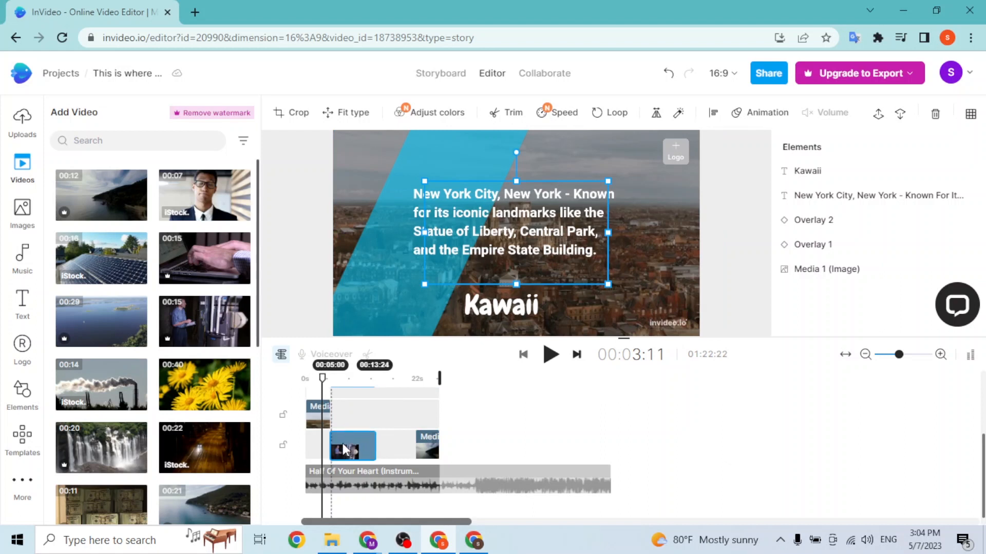
left_click_drag(416, 458, 396, 377)
mouse_move(291, 354)
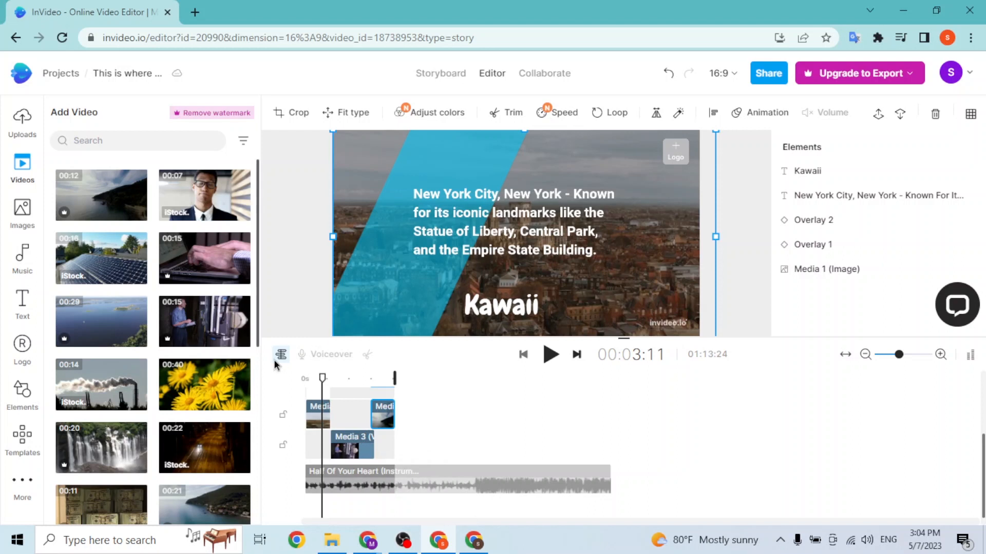
left_click(485, 387)
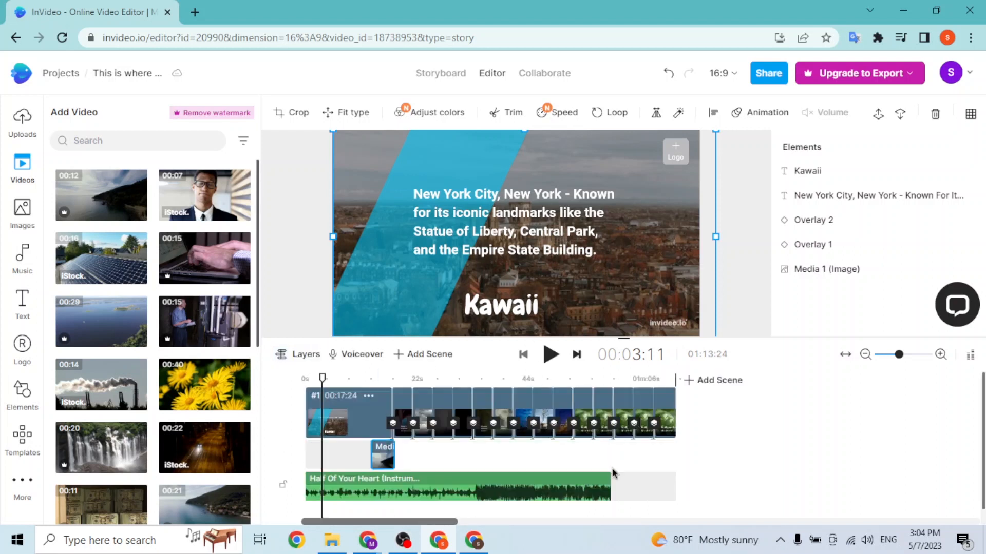
Step: Open the Grand Canyon scene's layers at 00:19:28 and add the Kawaii typography text to the canvas
left_click(408, 418)
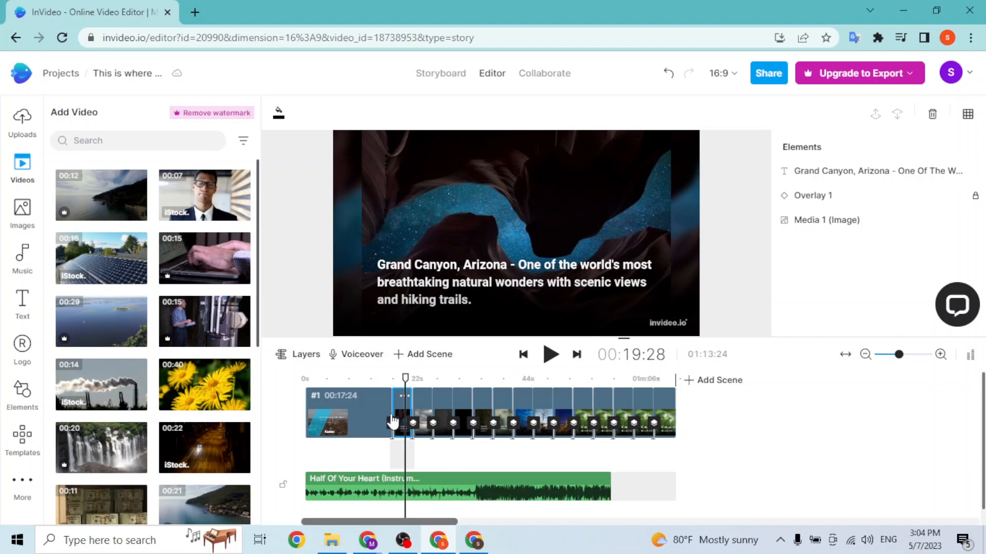
left_click(405, 421)
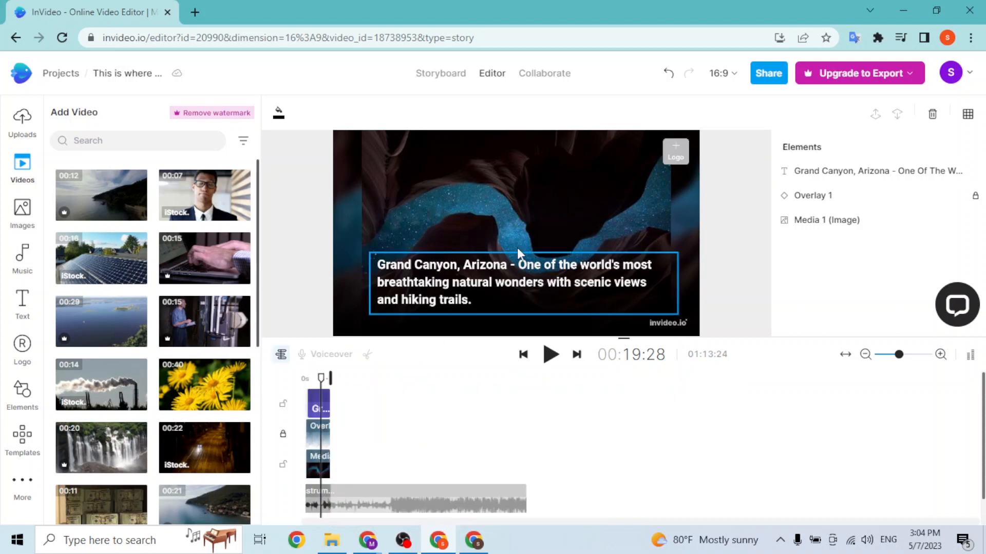
left_click(23, 306)
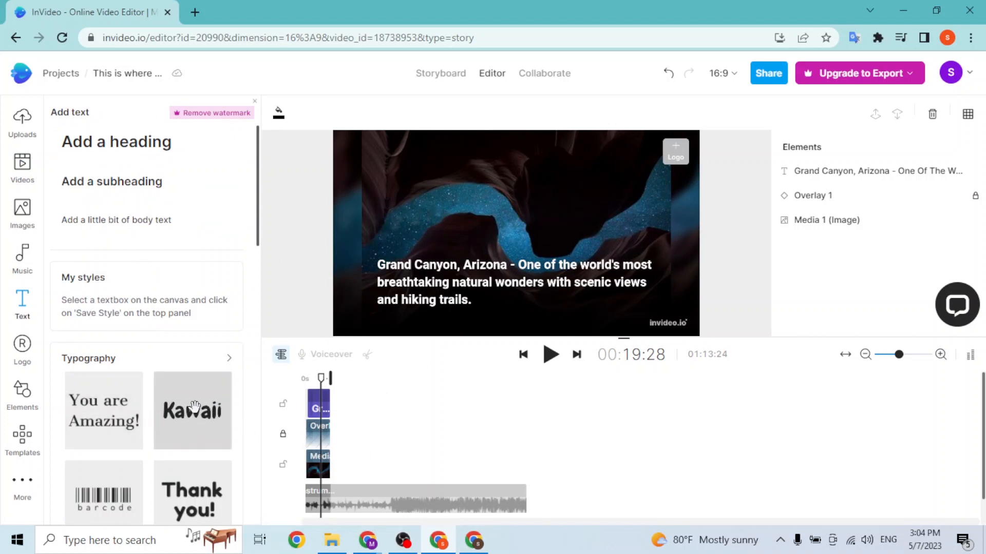
left_click_drag(162, 445, 155, 440)
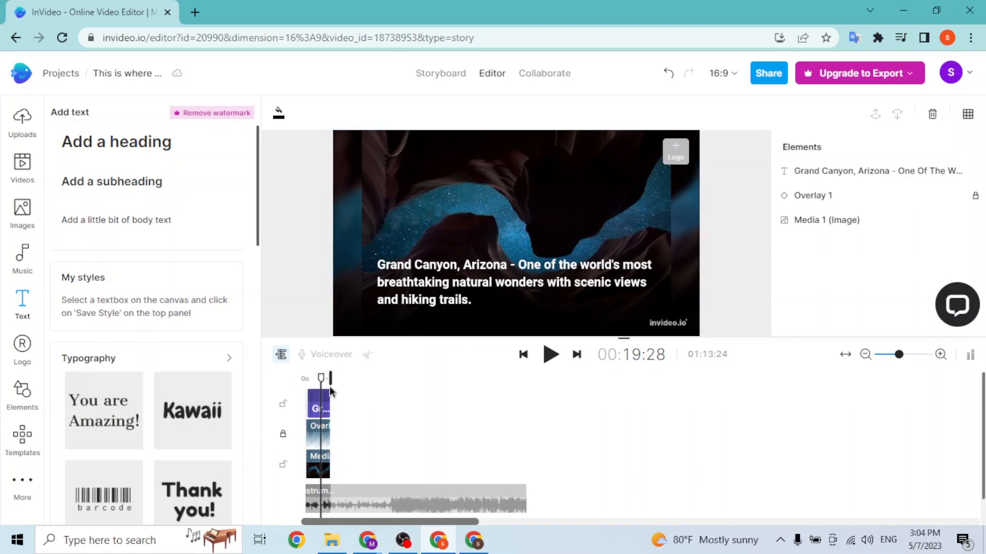
left_click(565, 193)
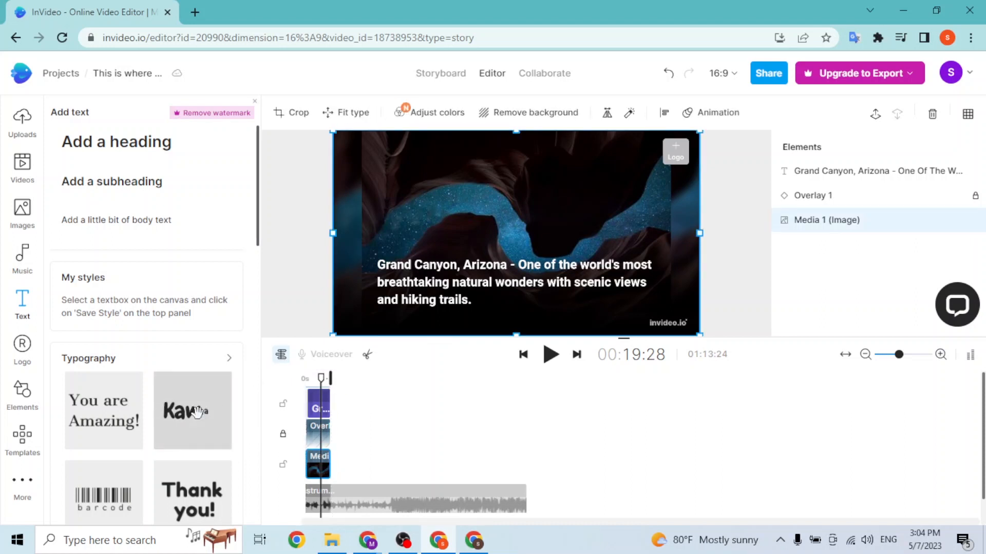
left_click_drag(509, 211, 510, 212)
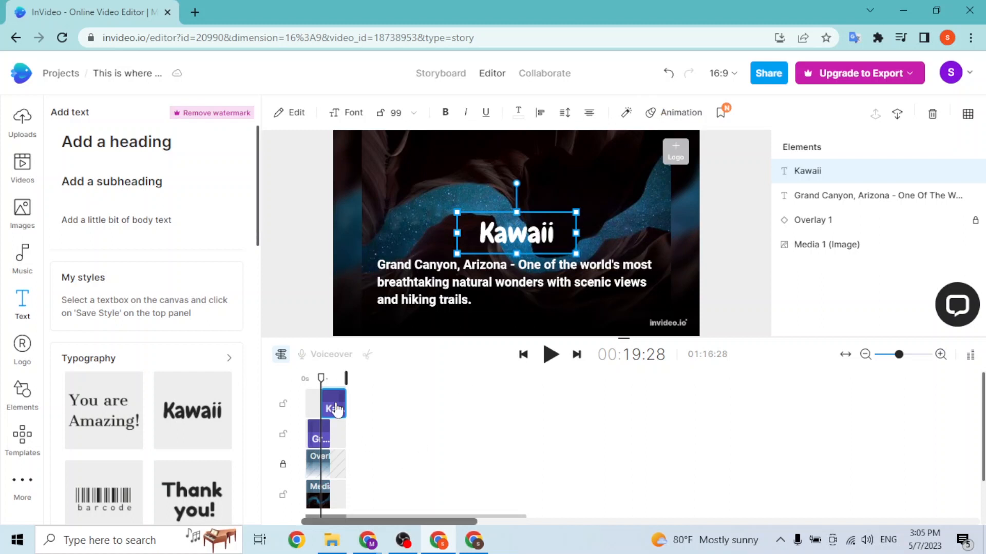
Step: Extend the Kawaii text layer to end at about 9 s in the scene, and check its layer options
left_click_drag(331, 407, 311, 408)
left_click_drag(337, 408, 353, 409)
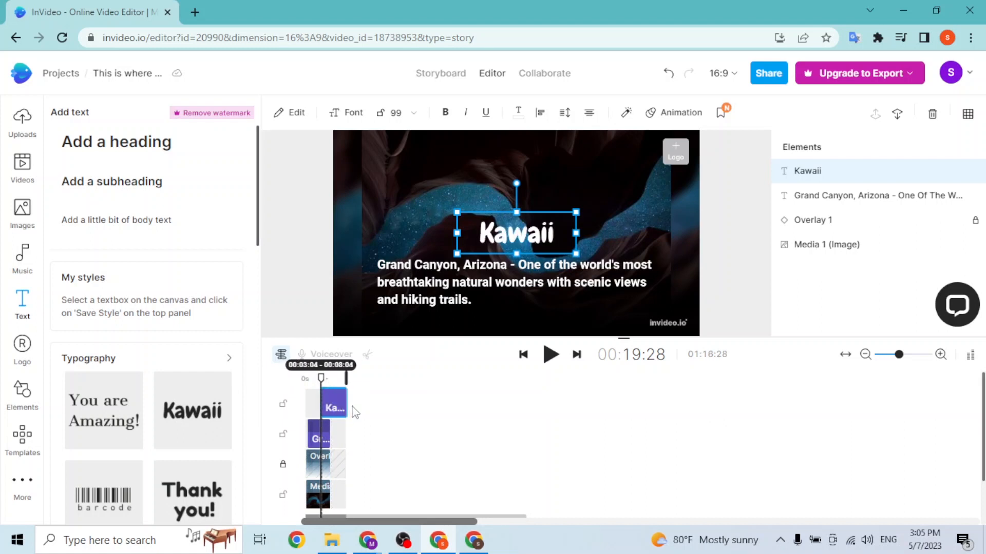
mouse_move(345, 404)
left_mouse_down()
mouse_move(553, 411)
mouse_move(338, 407)
left_mouse_up()
right_click(344, 408)
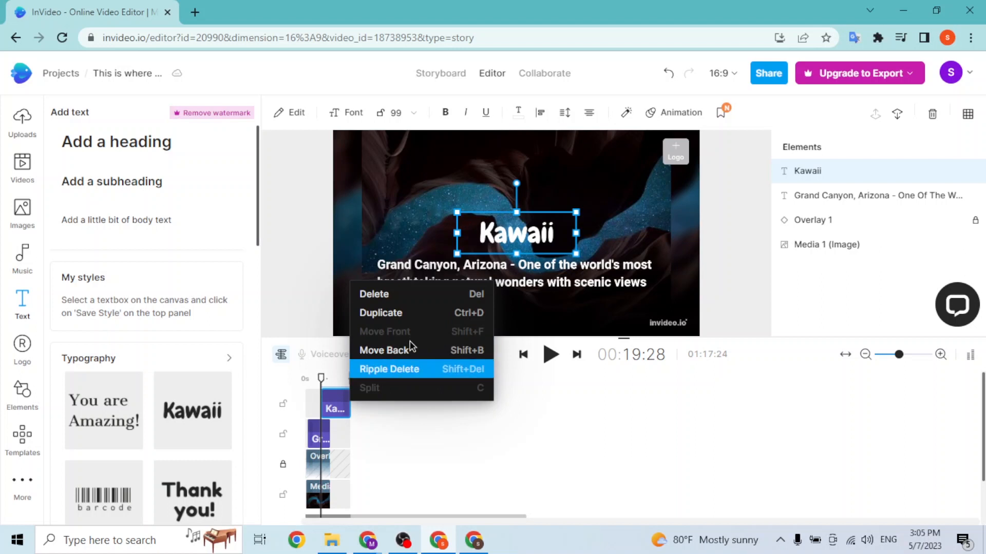
left_click(426, 471)
Step: Split the Grand Canyon scene's Media 1 image layer at the playhead
scroll(348, 480, "up", 3)
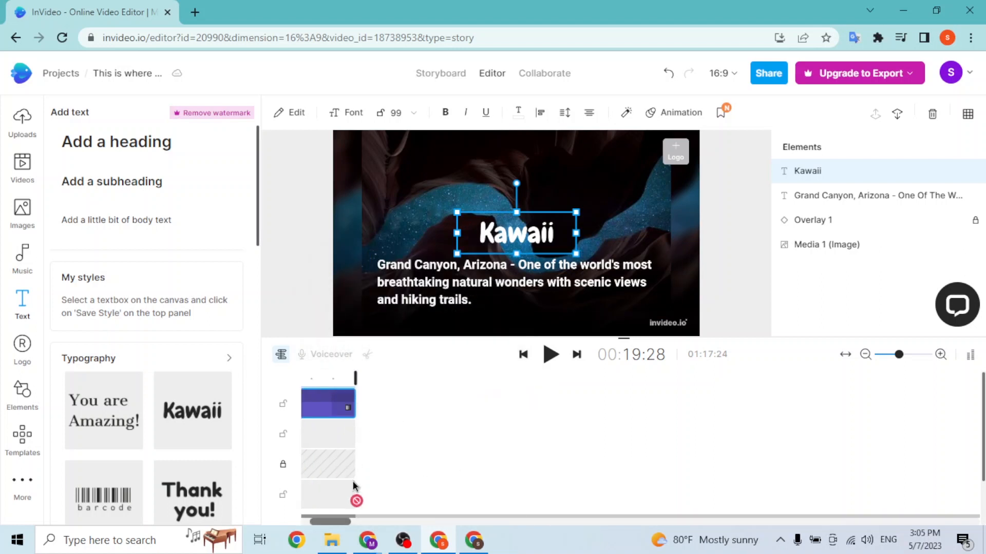
left_click(394, 498)
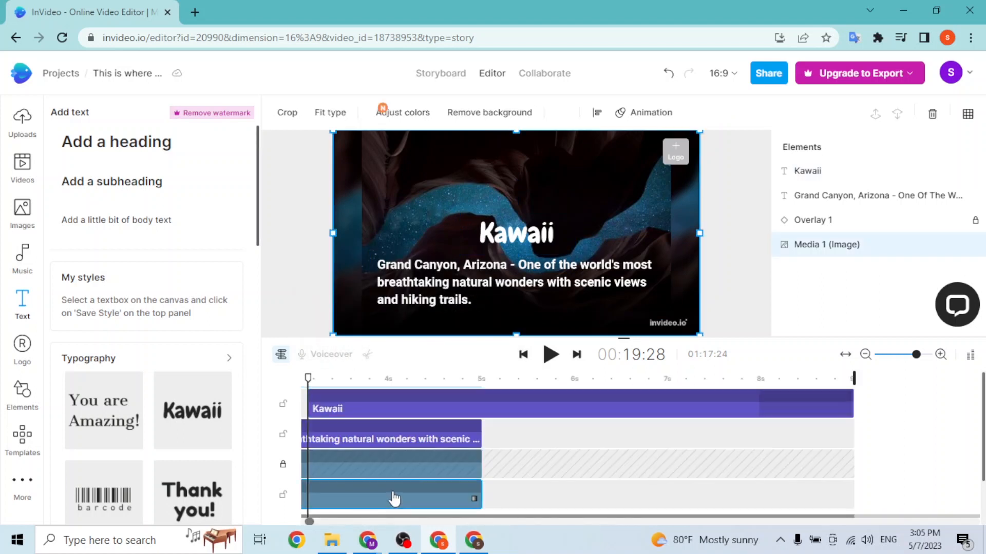
scroll(394, 498, "up", 1)
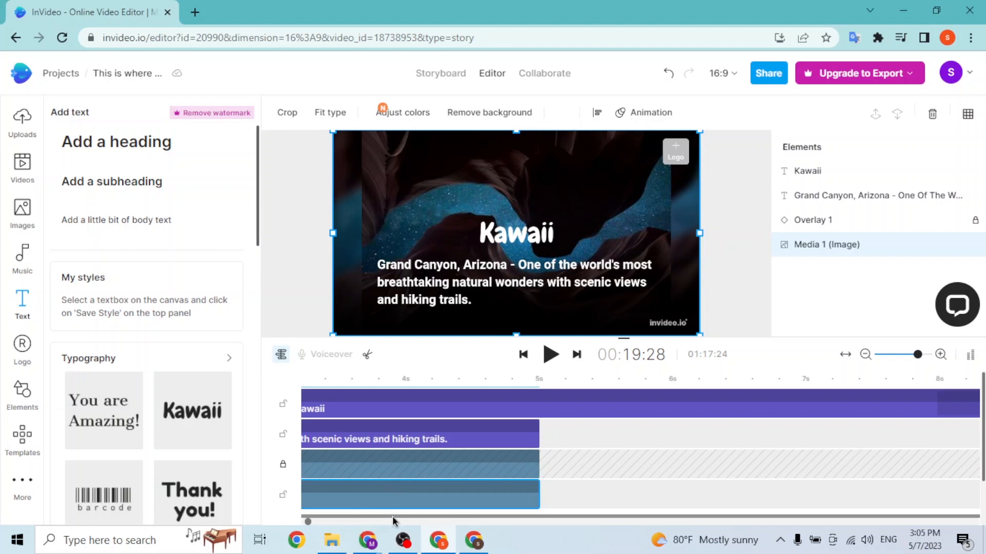
scroll(411, 508, "down", 1)
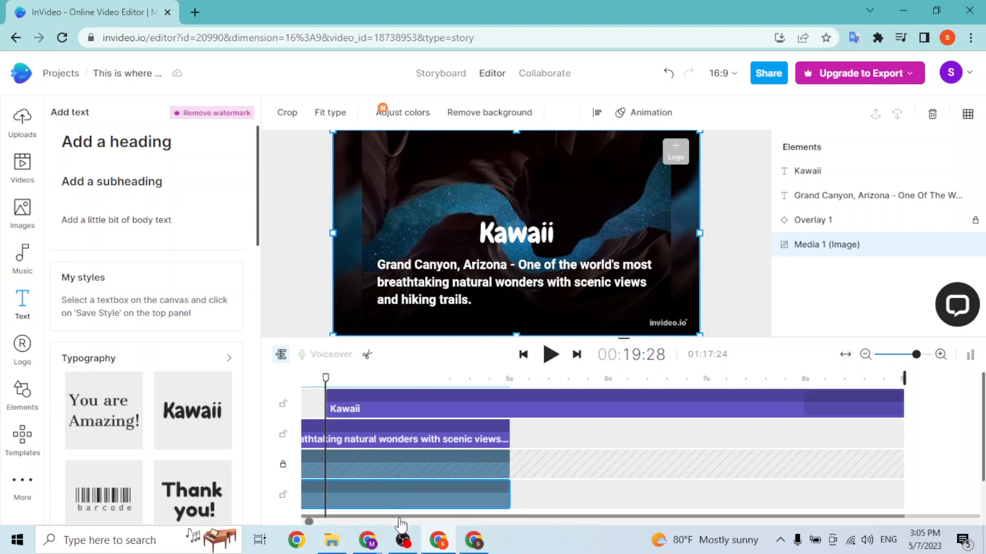
mouse_move(356, 500)
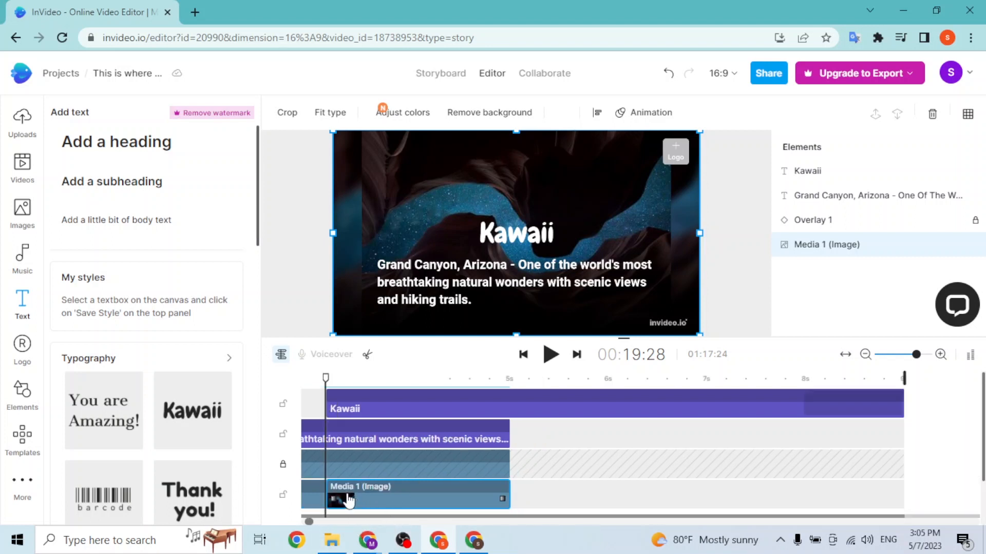
Step: Move the second part of the split image earlier onto its own layer below, ending at about 4 s
scroll(377, 499, "down", 1)
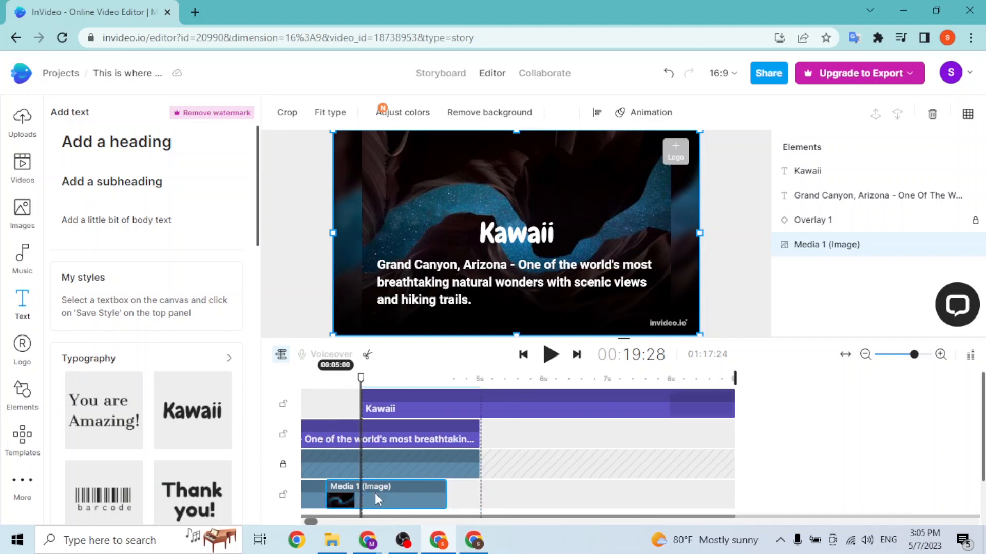
left_click_drag(375, 493, 489, 494)
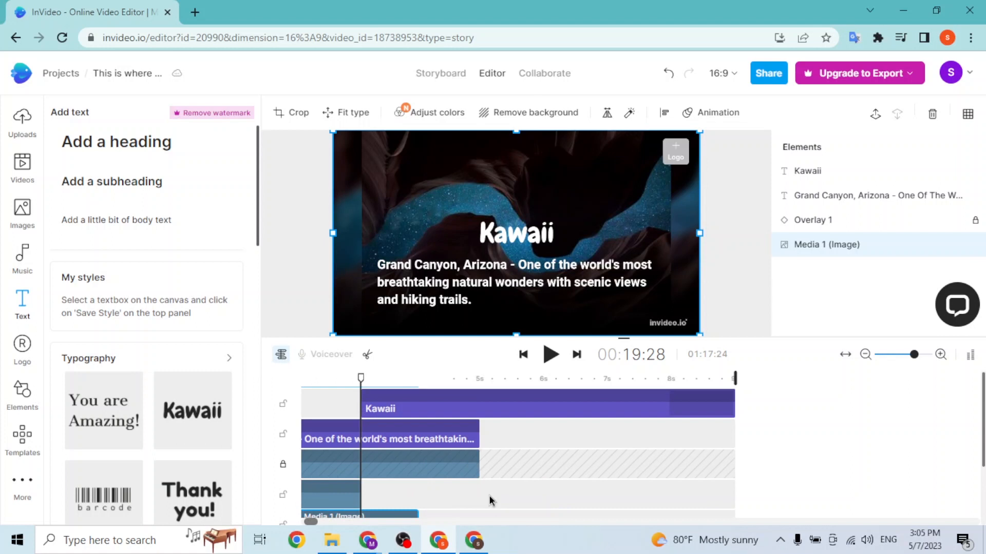
scroll(743, 394, "down", 2)
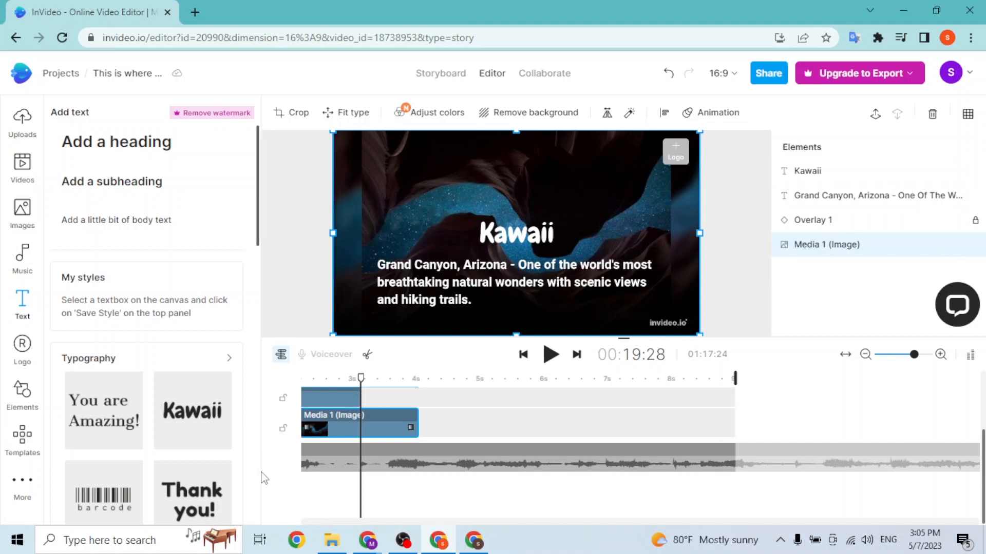
Step: Examine the text editing, font and font size options of the Grand Canyon caption
left_click(509, 265)
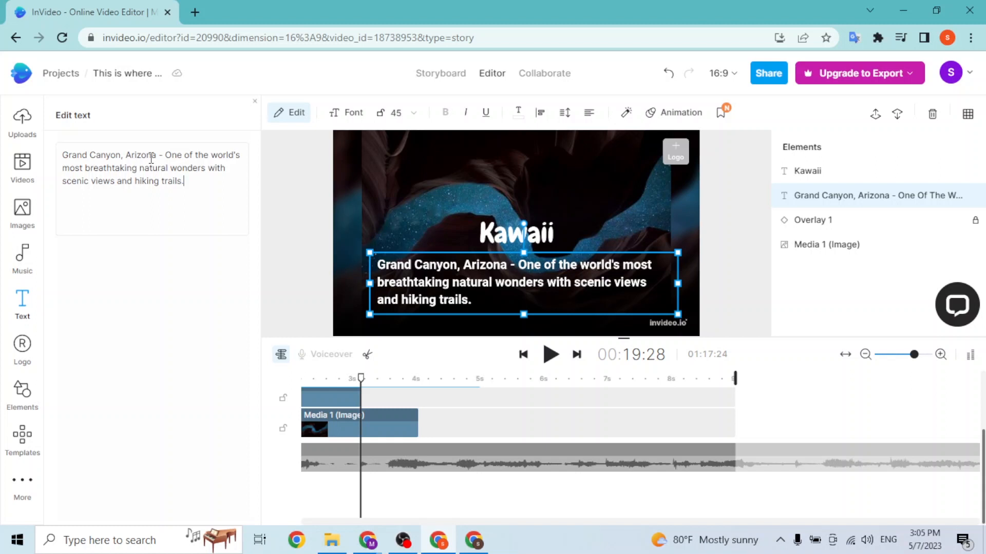
left_click_drag(192, 191, 41, 133)
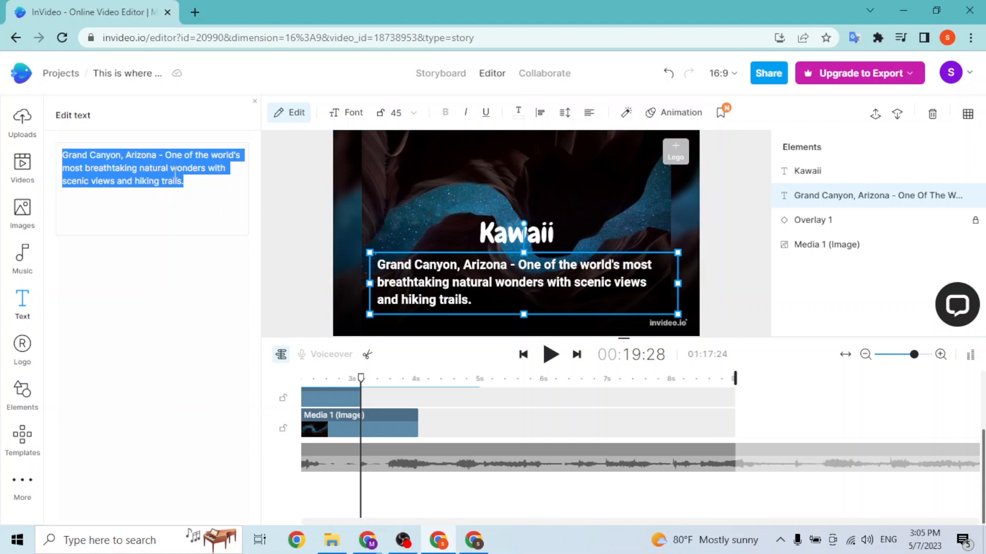
left_click(351, 113)
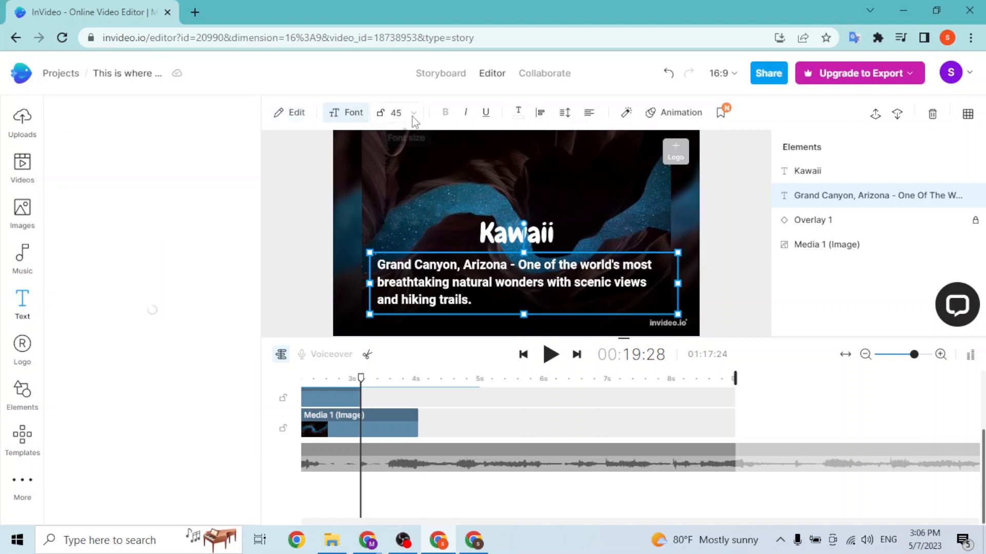
left_click(414, 116)
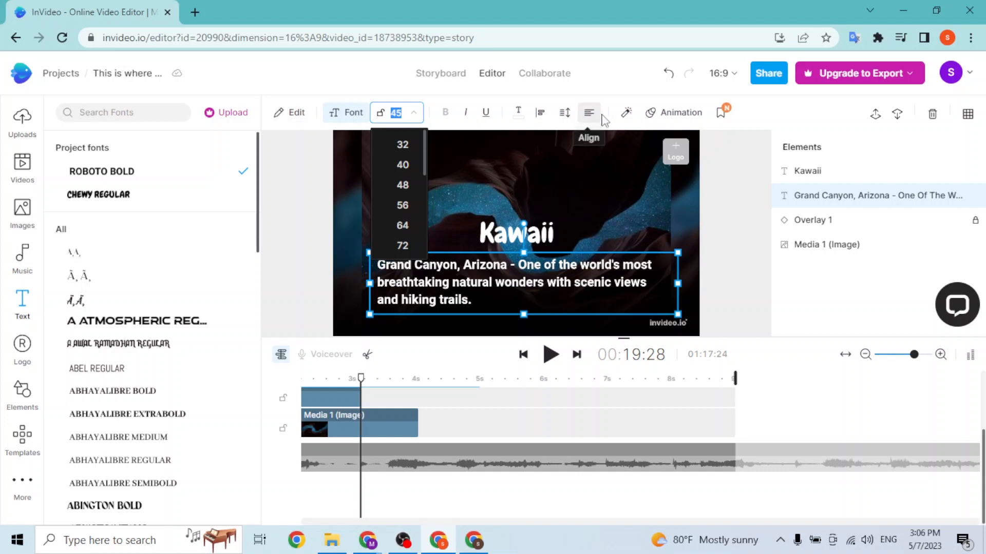
Step: Examine the Grand Canyon caption's text shadow settings and text blending modes, and deselect the caption
left_click(626, 122)
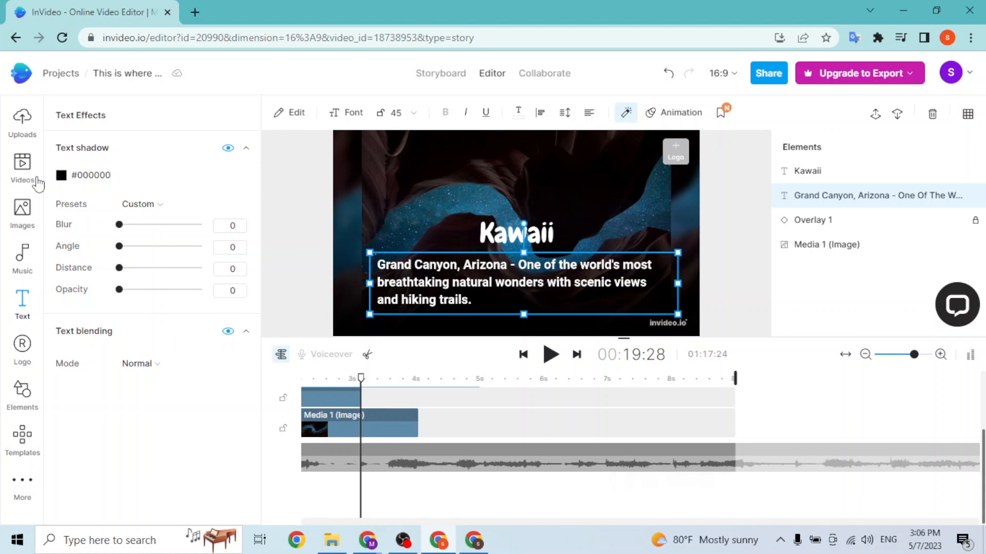
left_click(149, 366)
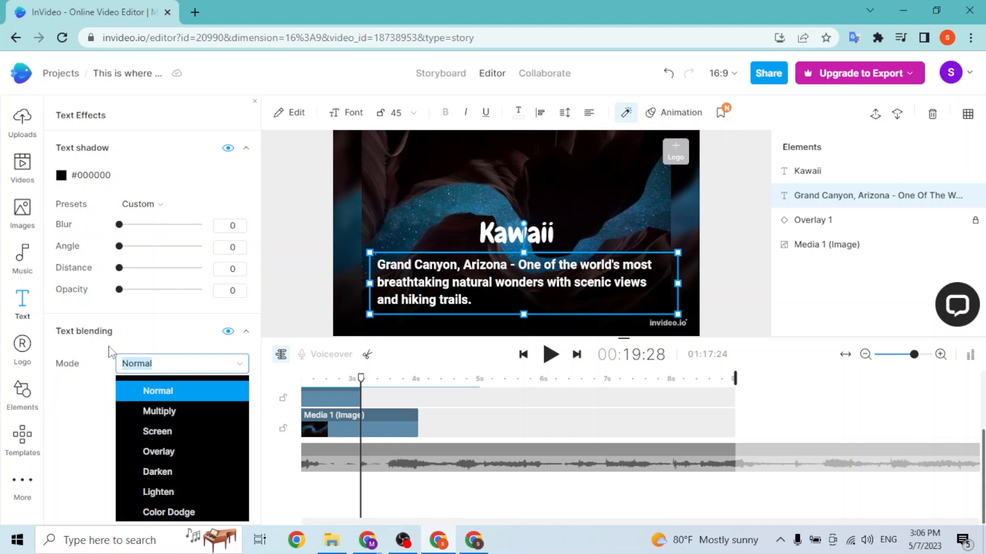
left_click(359, 285)
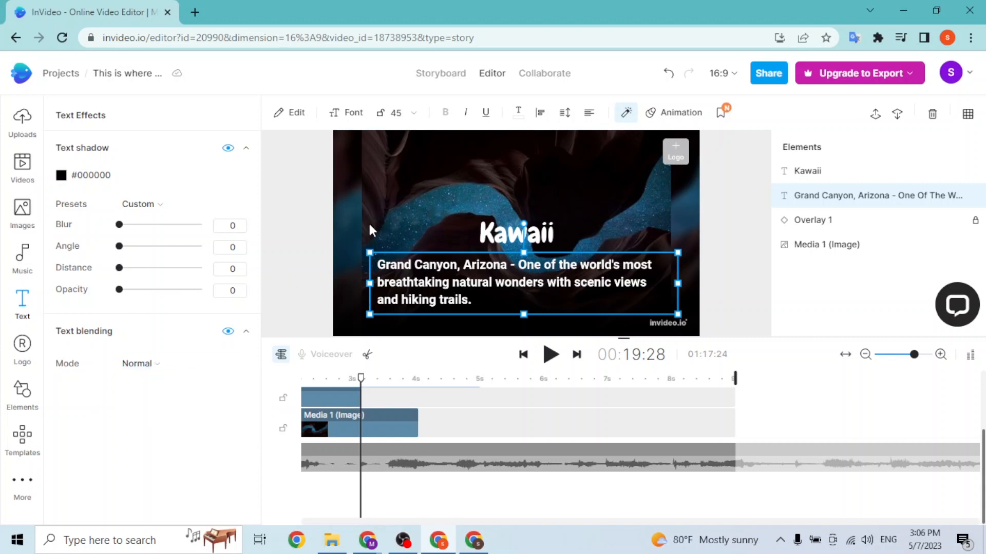
left_click(288, 182)
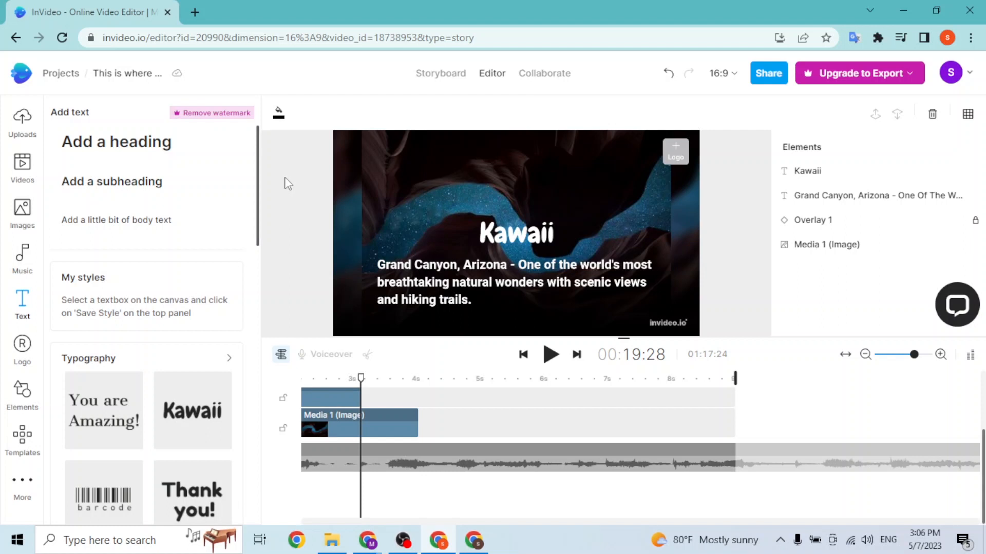
Step: Return from the scene layers to the full timeline and extend the Half Of Your Heart music just past the last scene
left_click(282, 355)
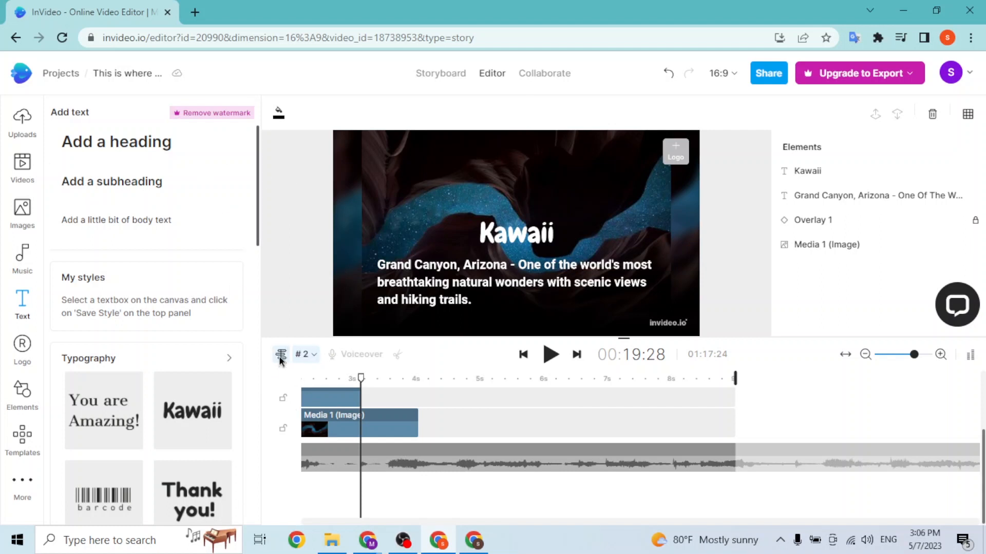
left_click(280, 355)
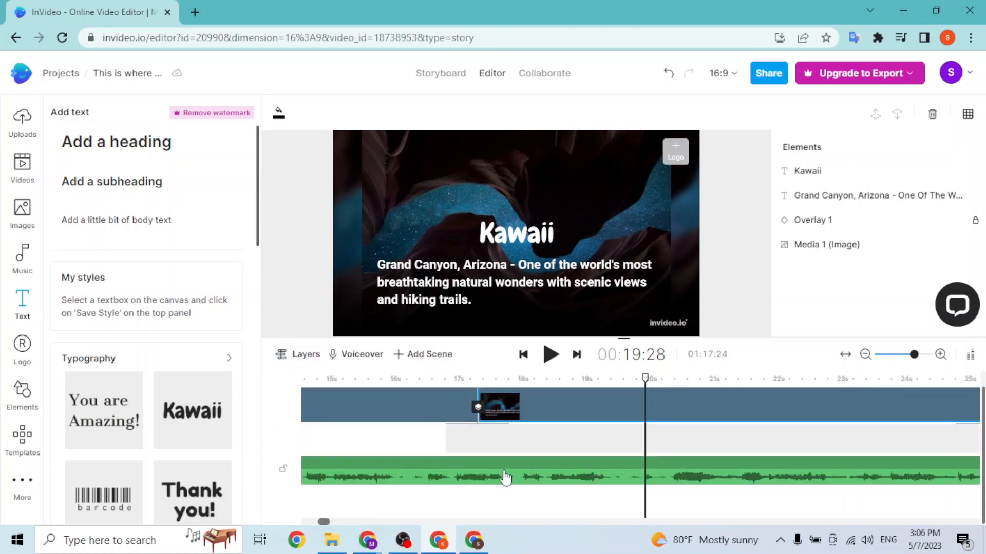
scroll(506, 477, "right", 5)
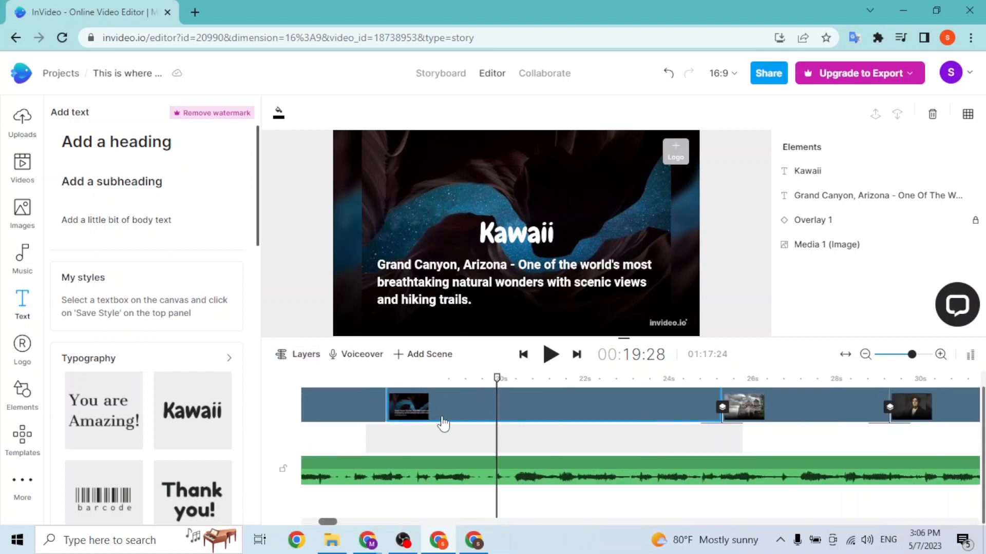
left_click_drag(912, 354, 888, 355)
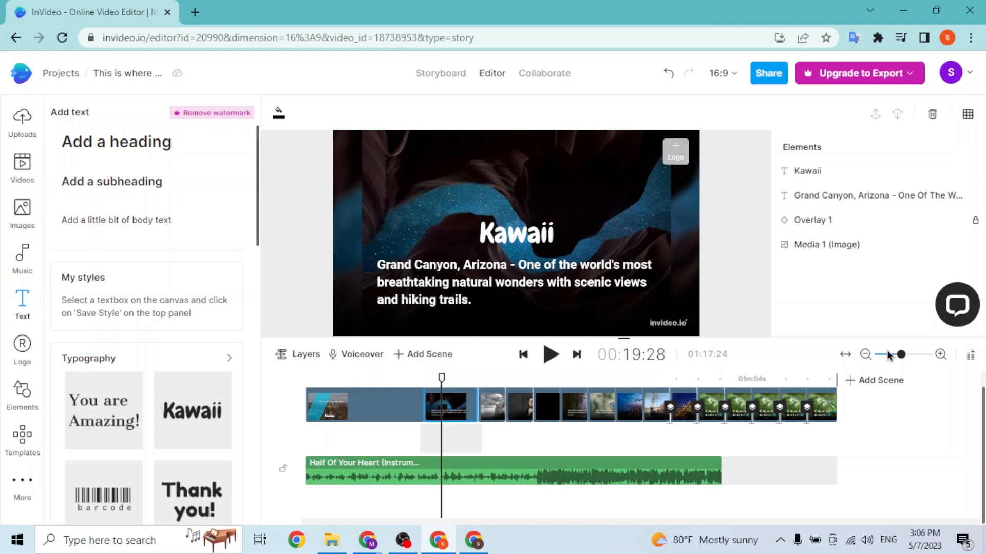
left_click_drag(738, 461, 846, 452)
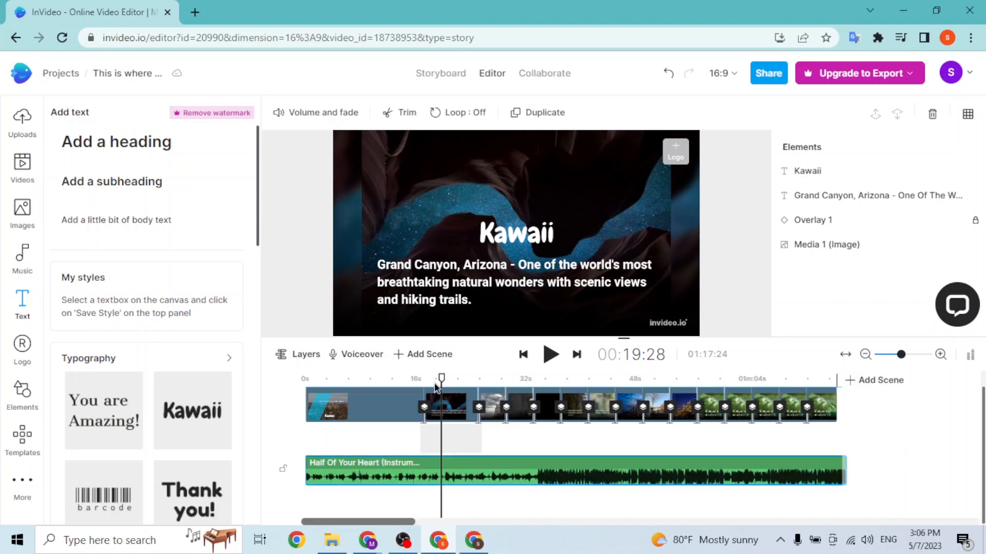
Step: Split the Half Of Your Heart music track at 00:13:02
left_click(413, 405)
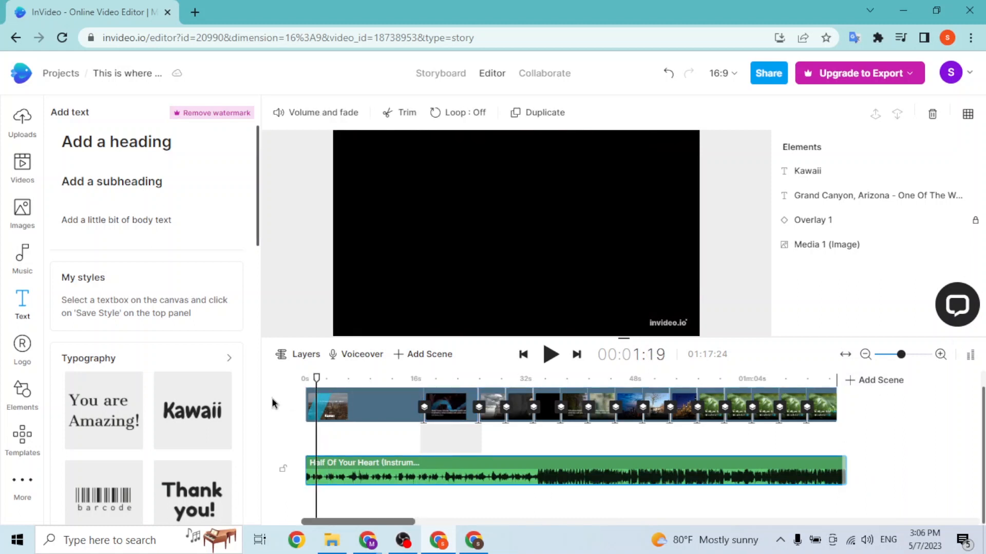
left_click(395, 390)
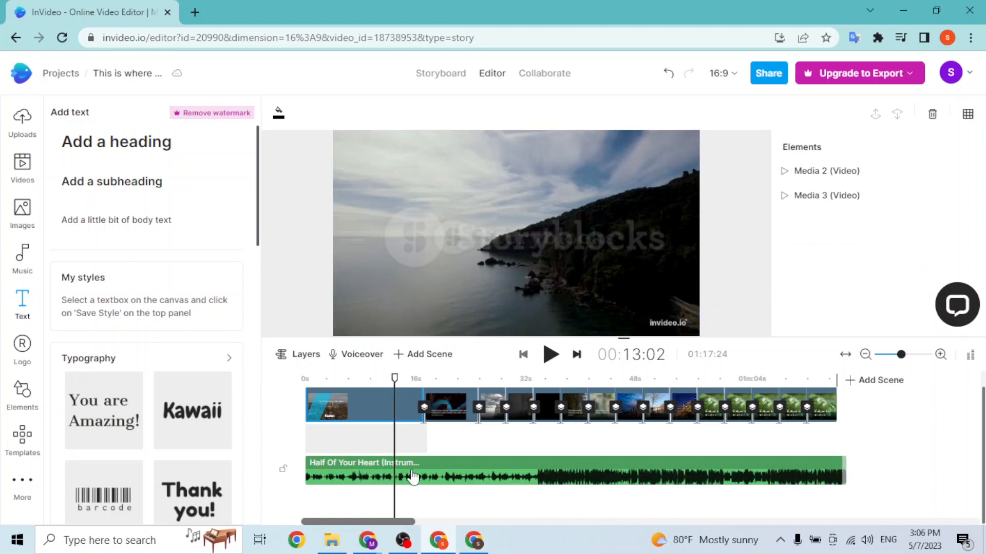
left_click(413, 477)
key("s")
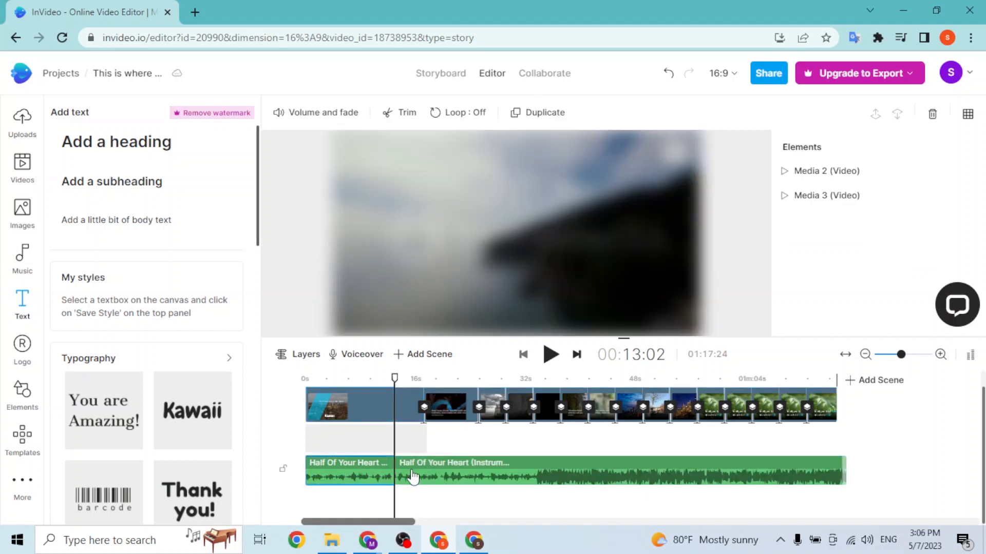
Step: Select the second part of the split music and move the playhead to 00:16:13
left_click(413, 476)
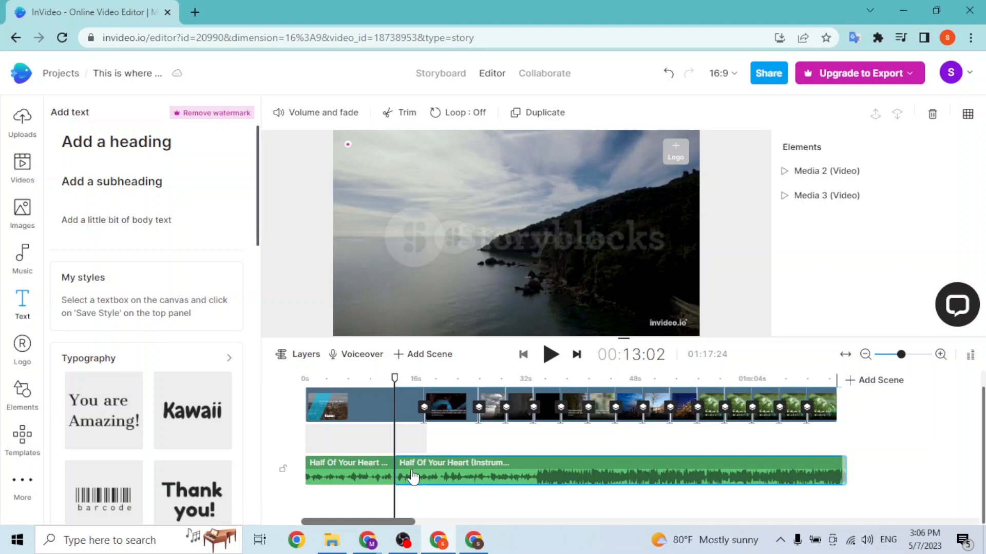
left_click(415, 381)
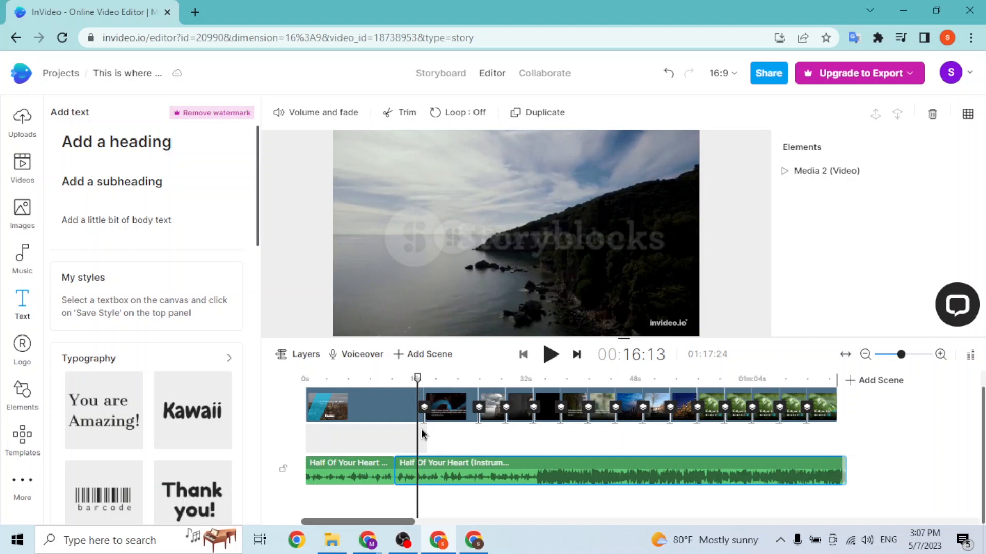